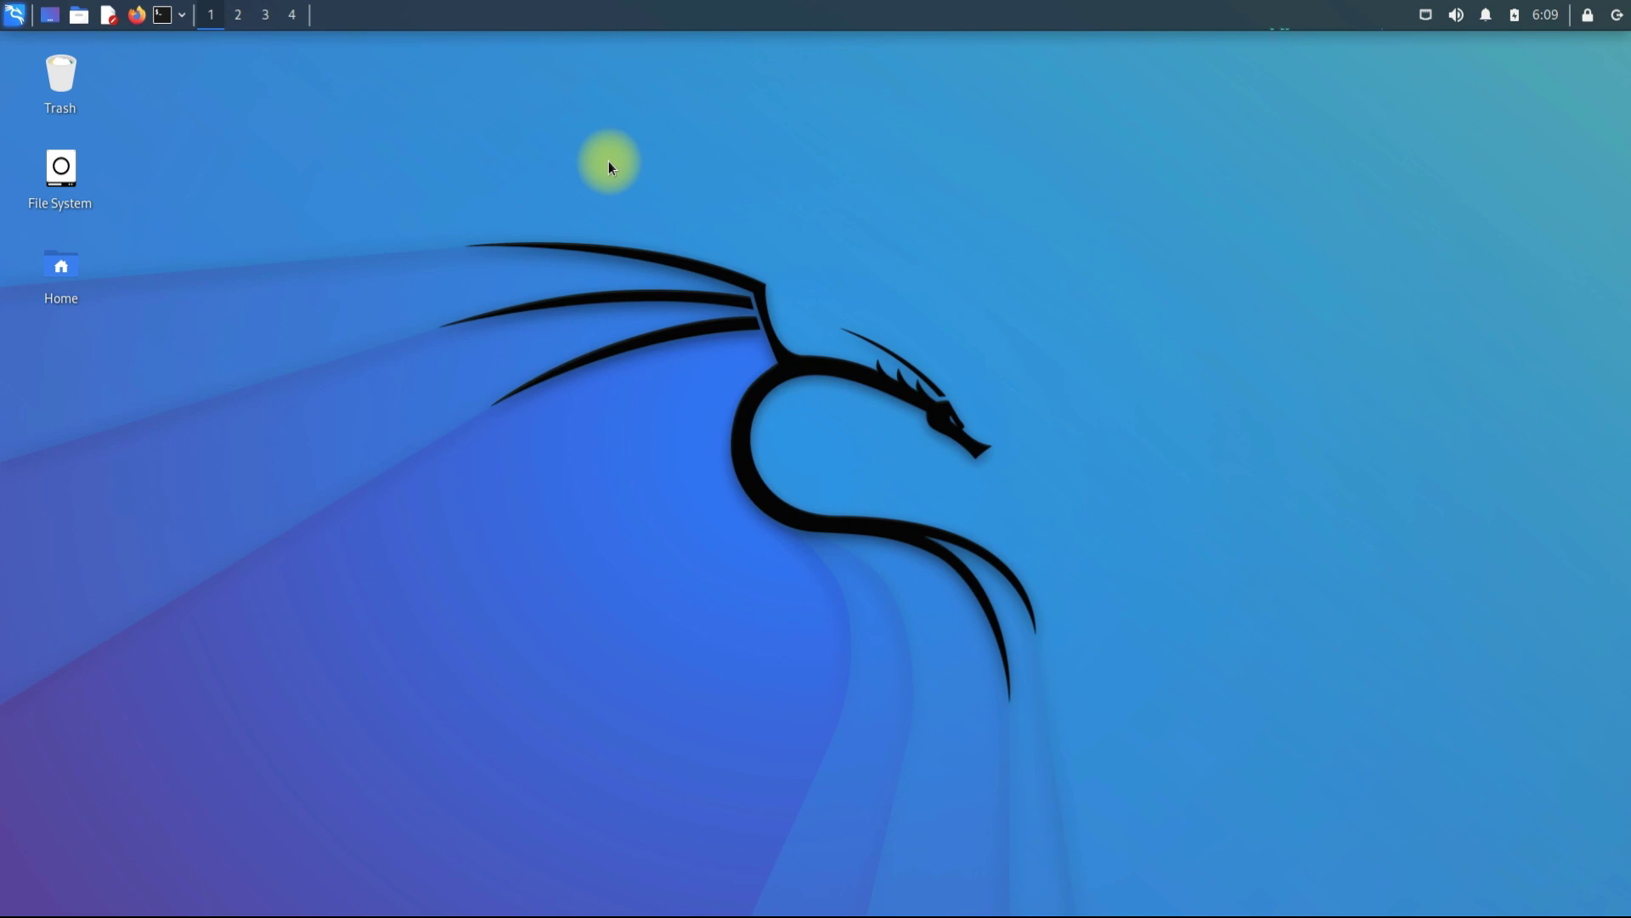
Step: Open a terminal in ~/Desktop, run sudo apt update with the sudo password, then clear the screen
right_click(334, 136)
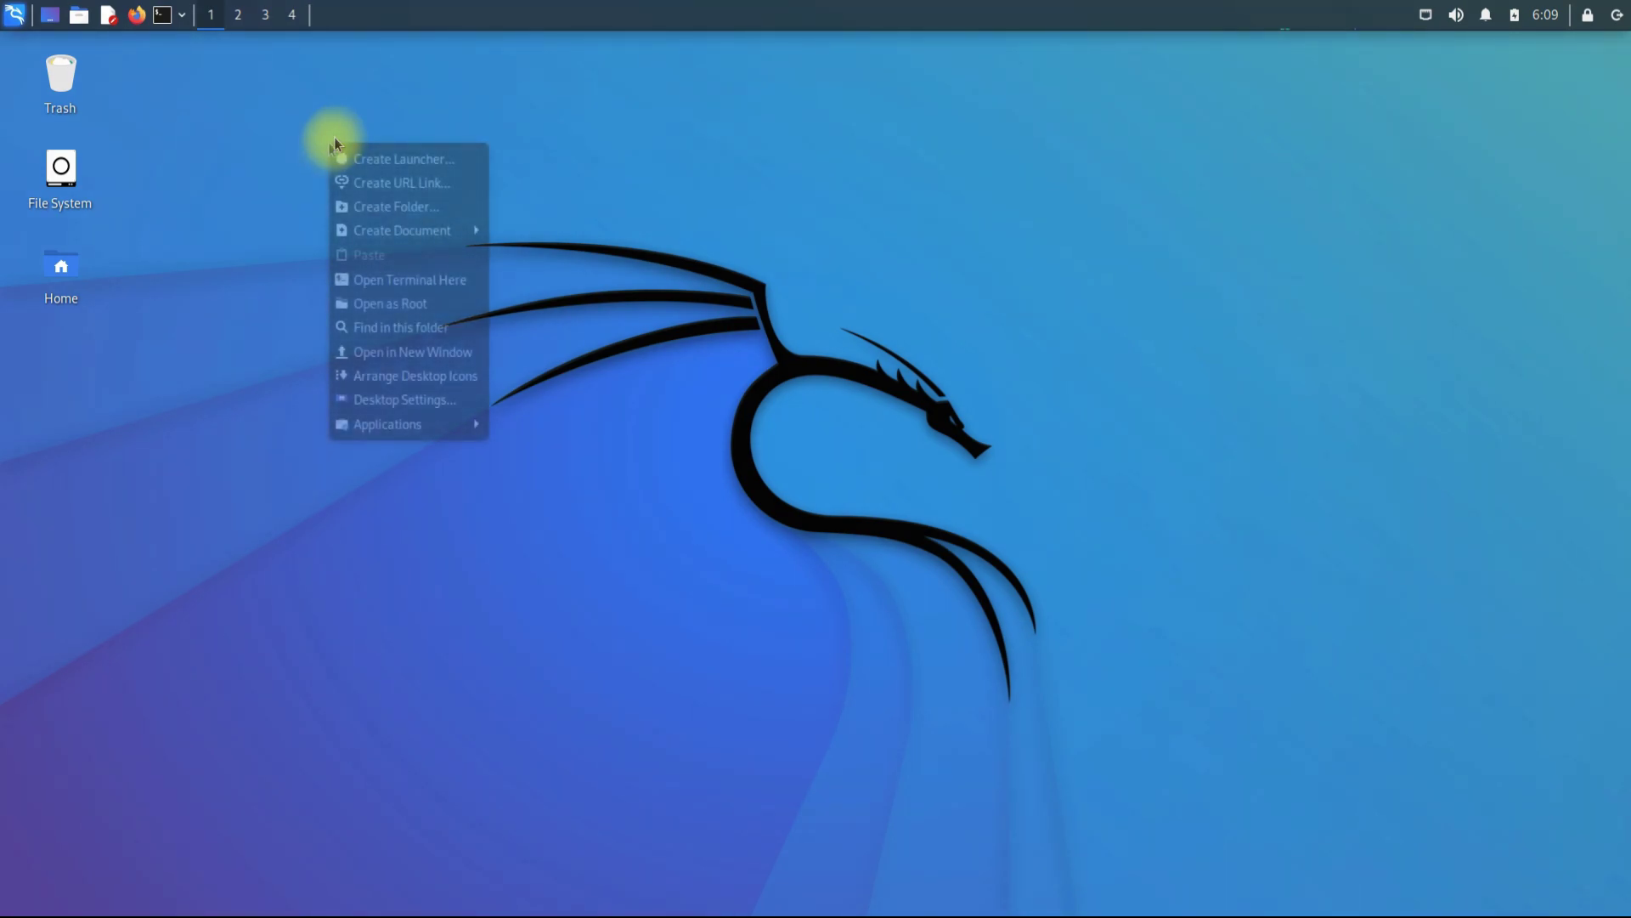
click(383, 283)
text(s)
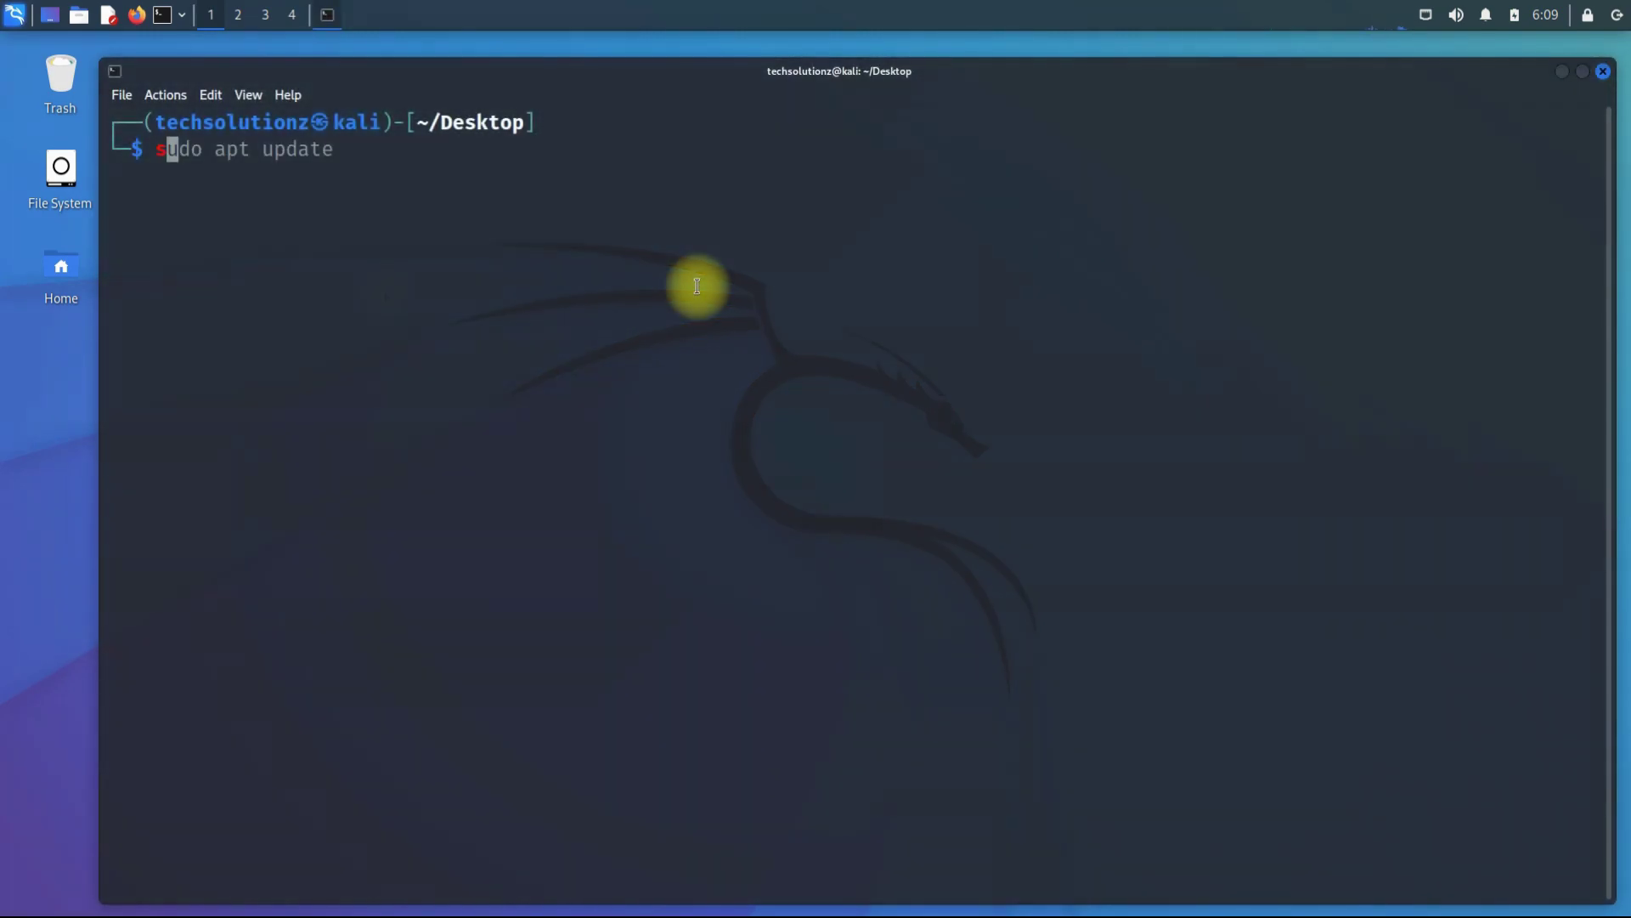
text(udo apt update)
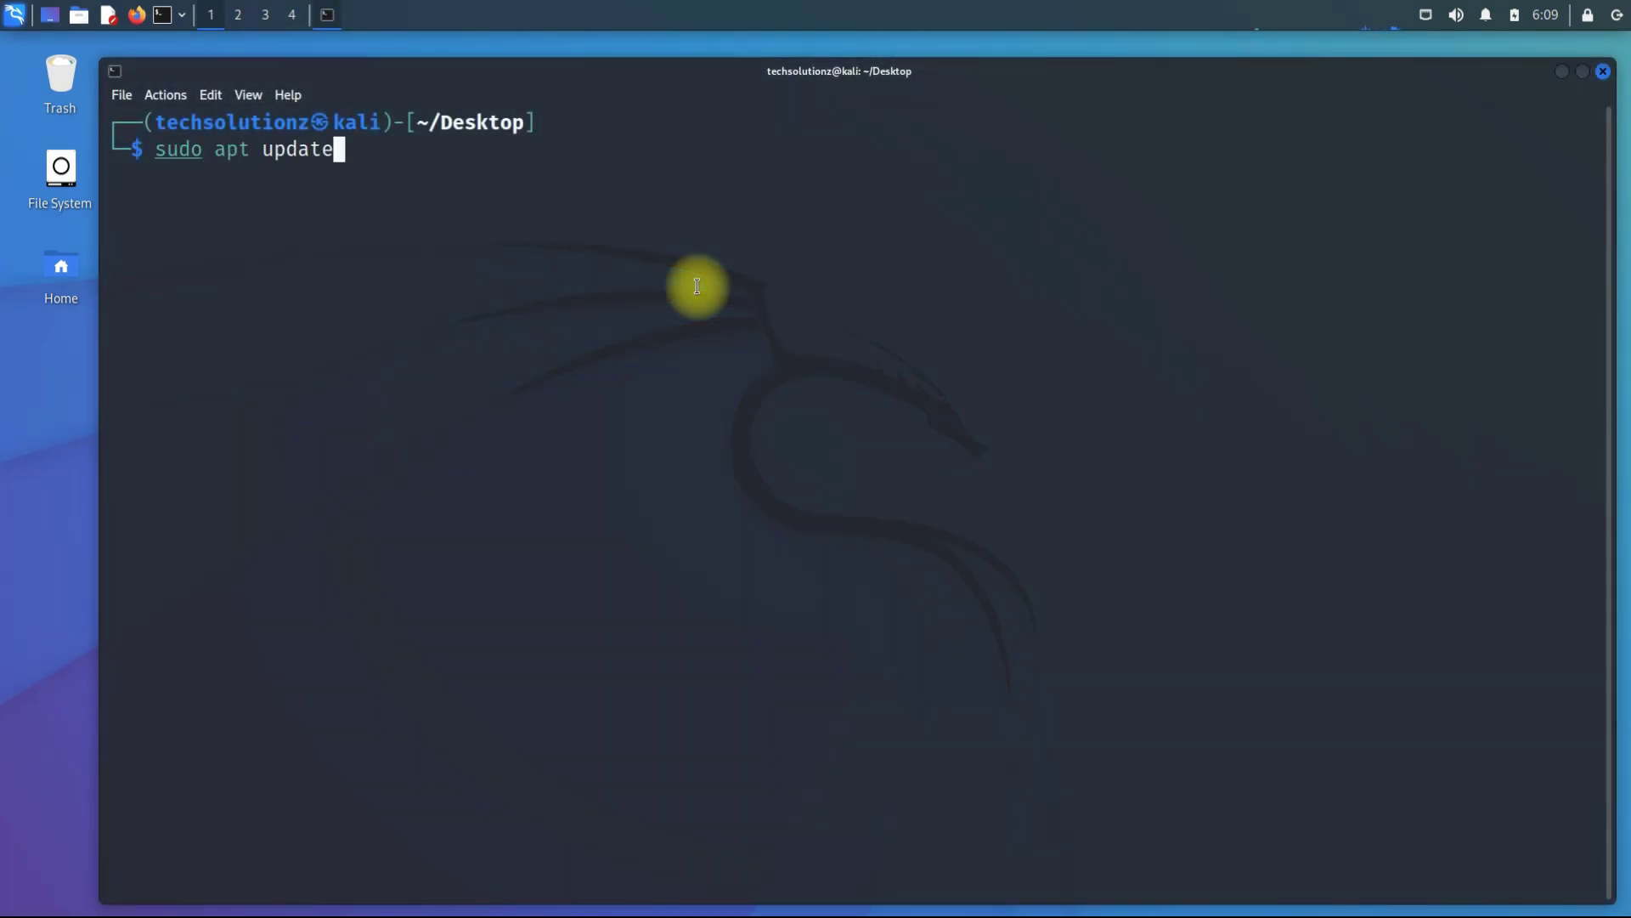
key(Return)
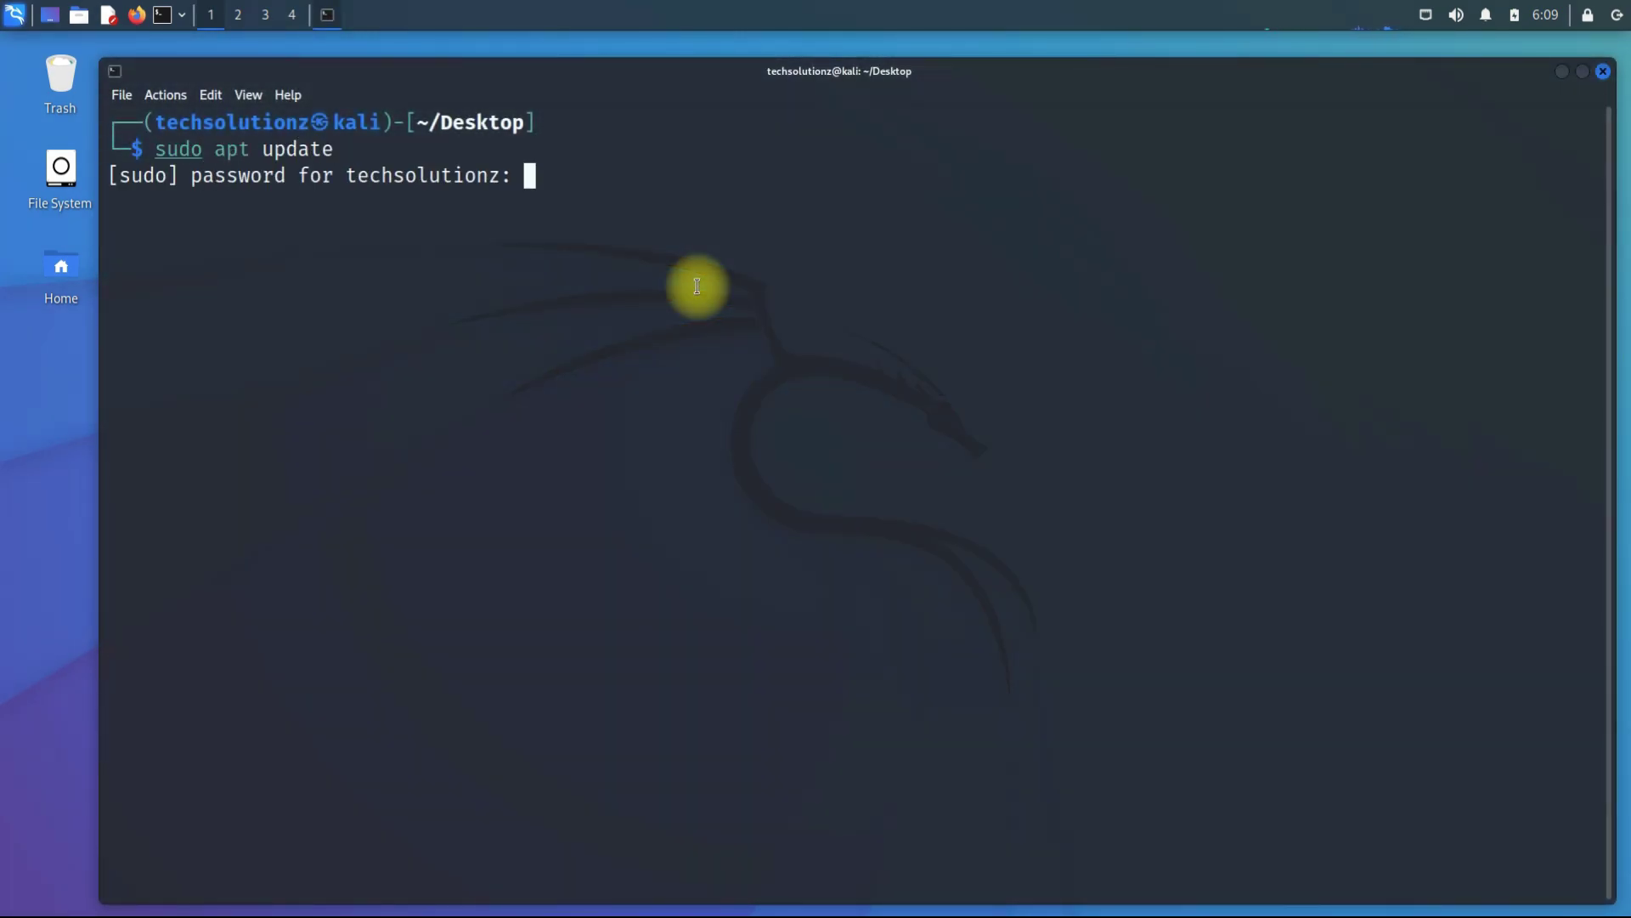
key(Return)
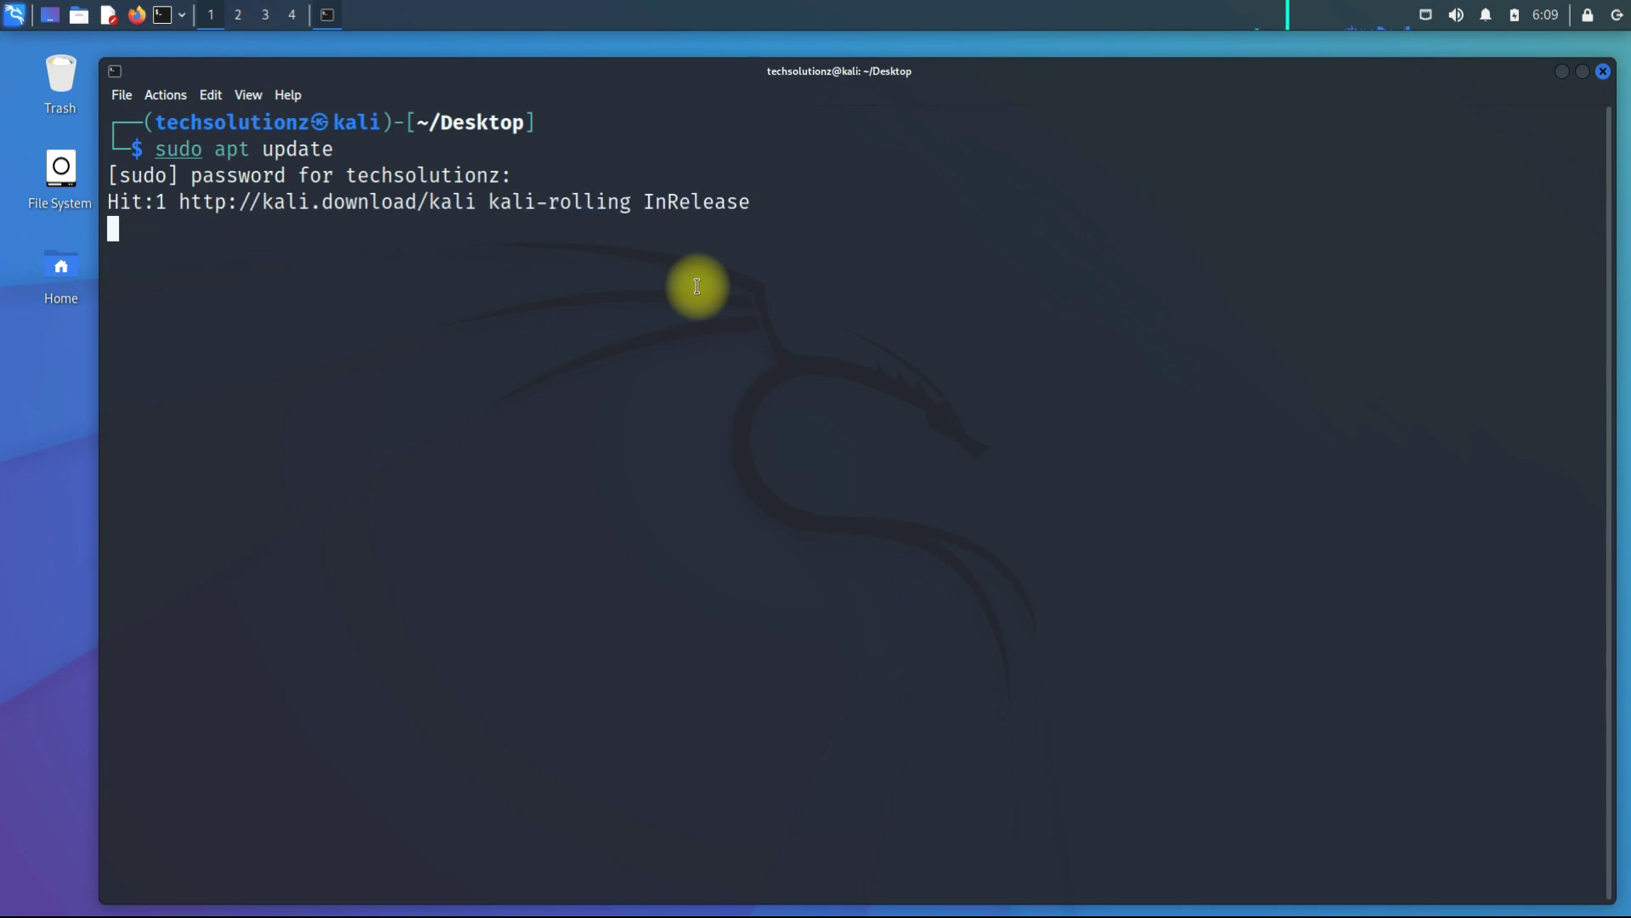
text(cle)
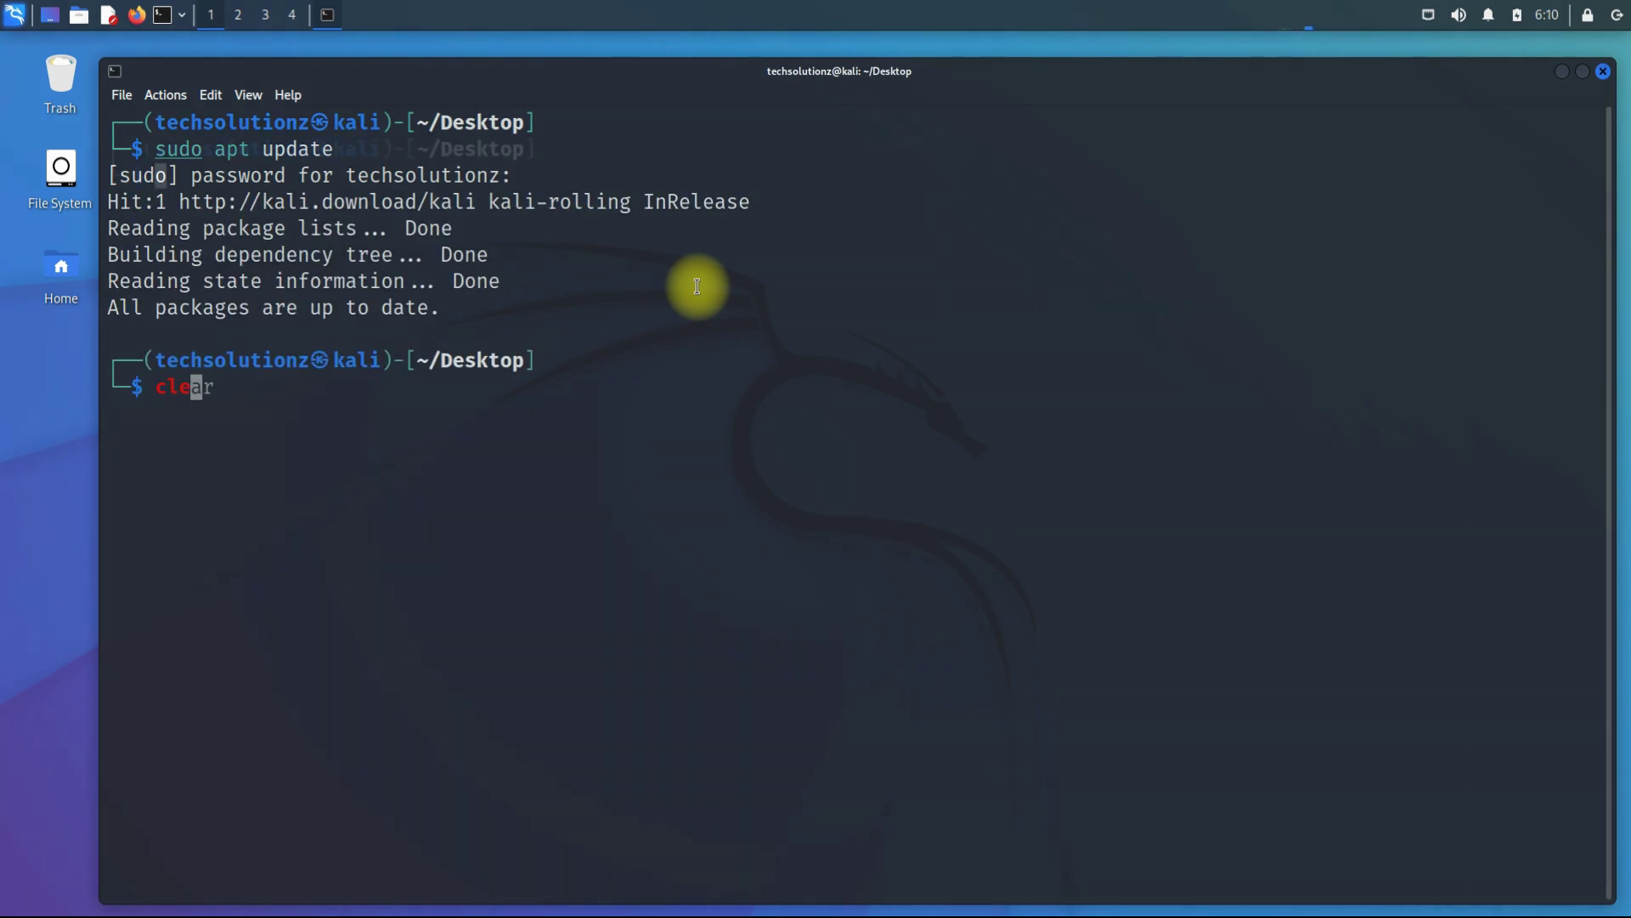
text(ar)
key(Return)
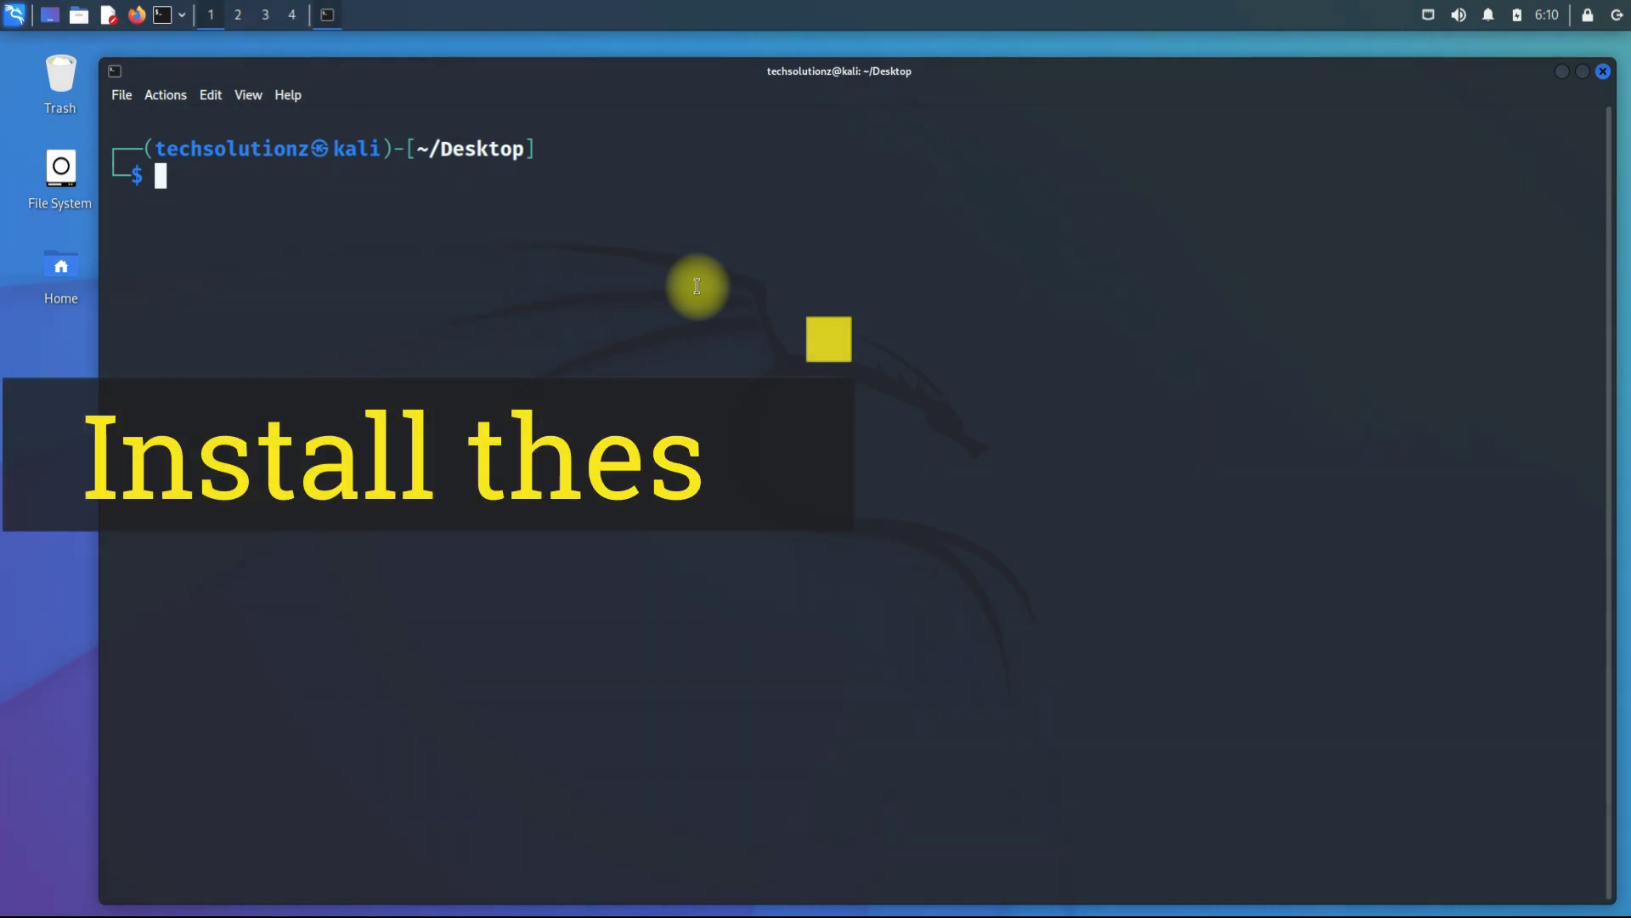
Step: Install lxc, curl and ca-certificates with sudo apt install, confirming with Y, then clear the terminal
text(sudo apt in)
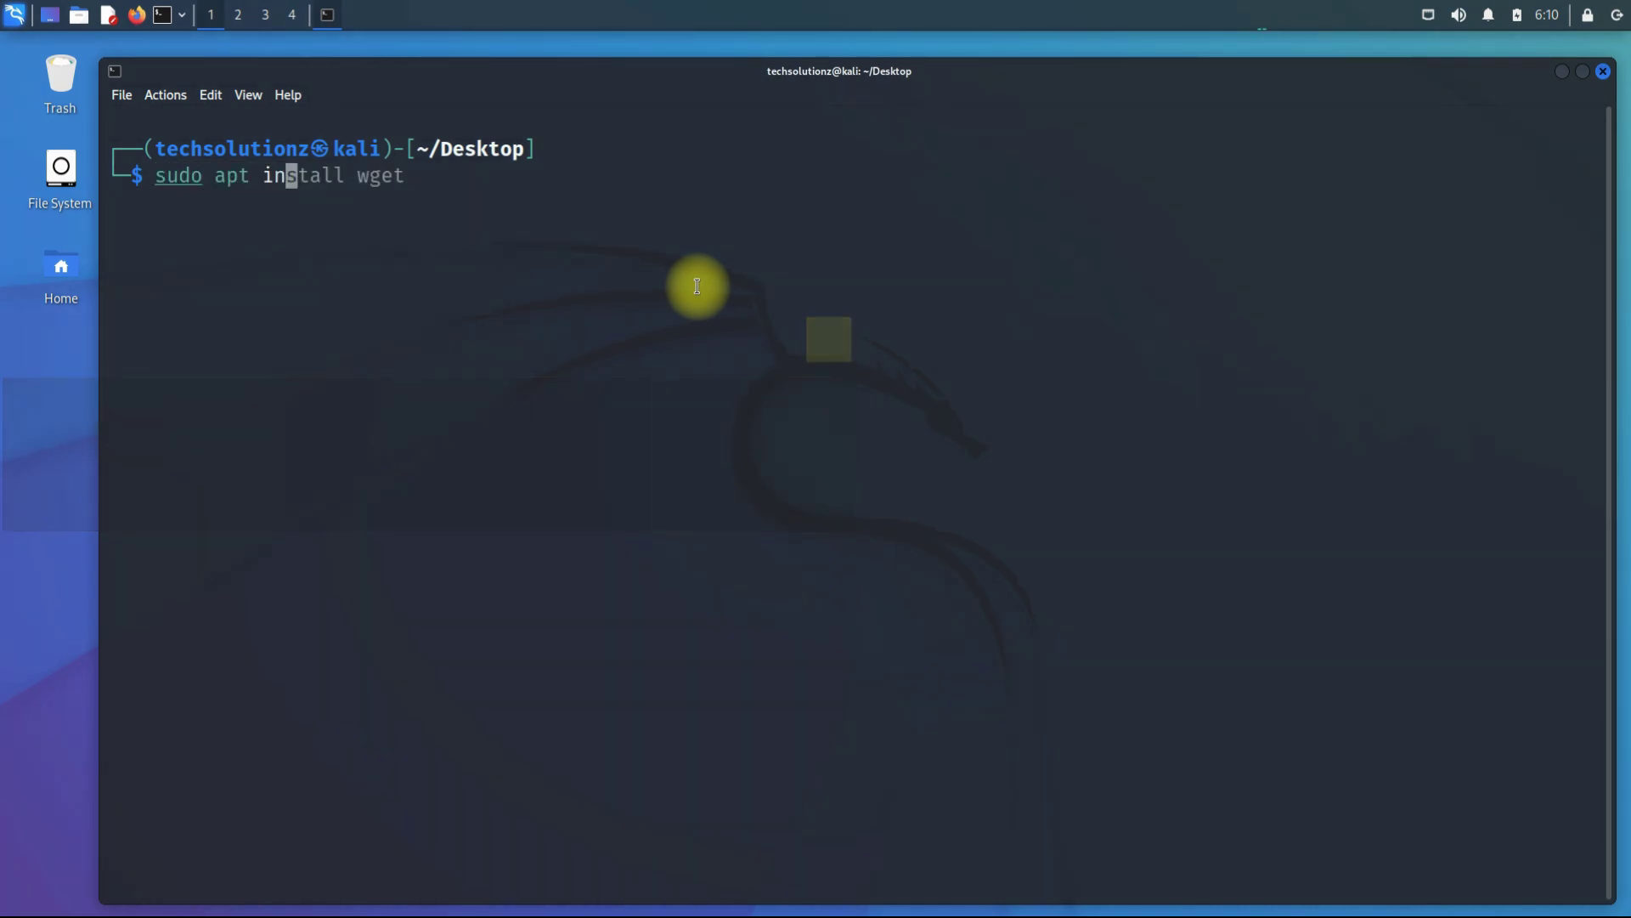
text(stall lxc curl ca-certificates)
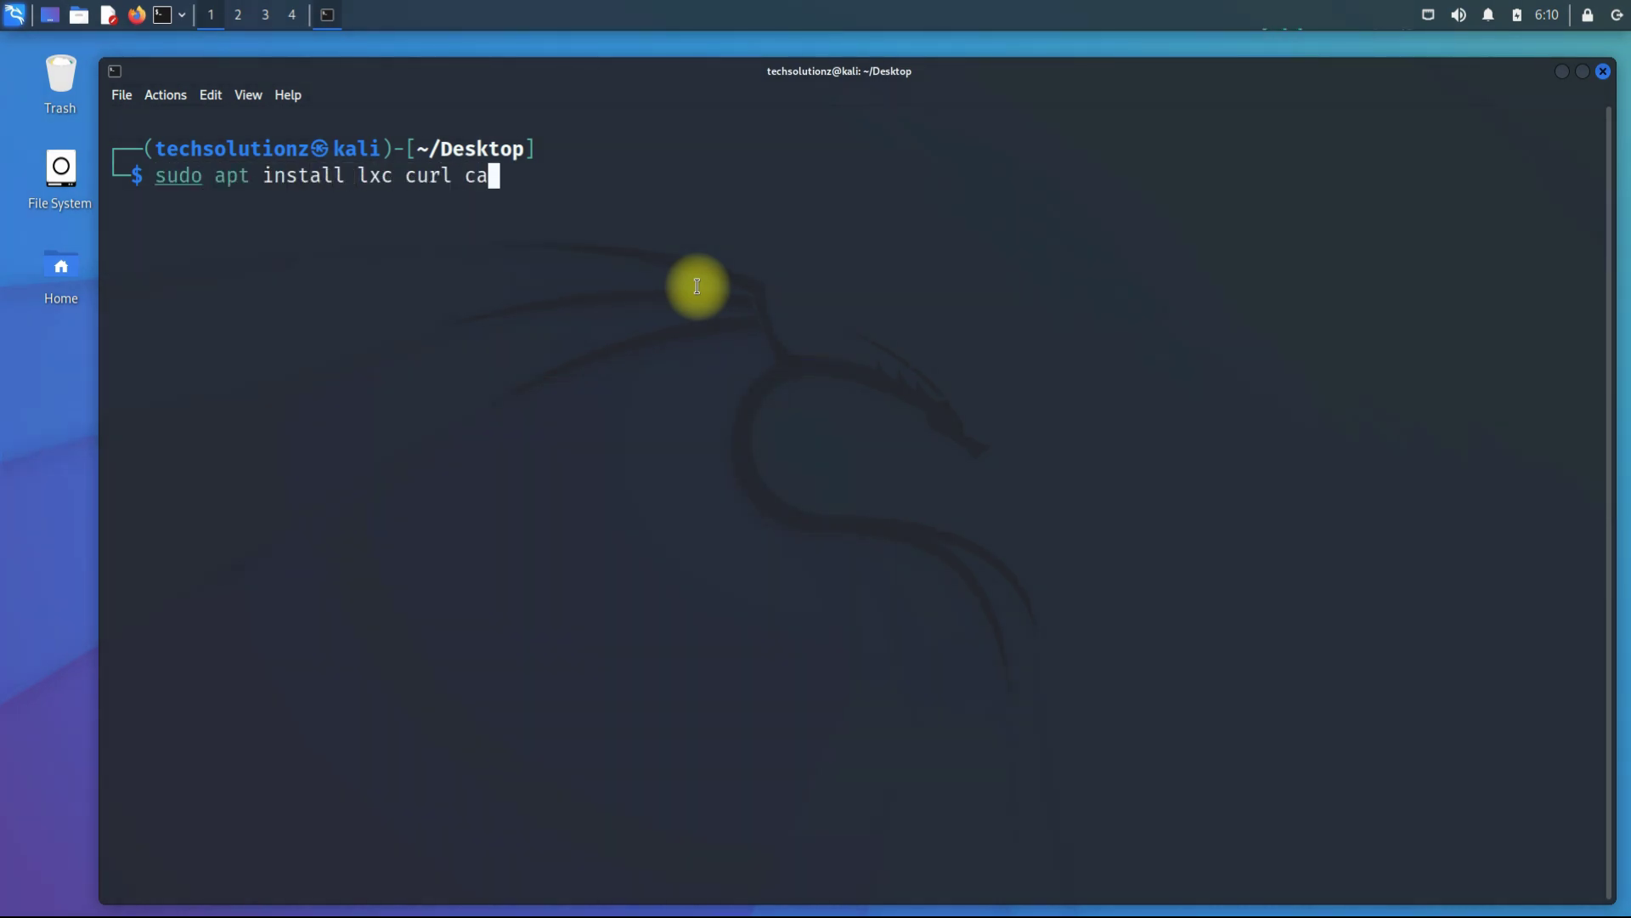
key(Return)
text(Y)
key(Return)
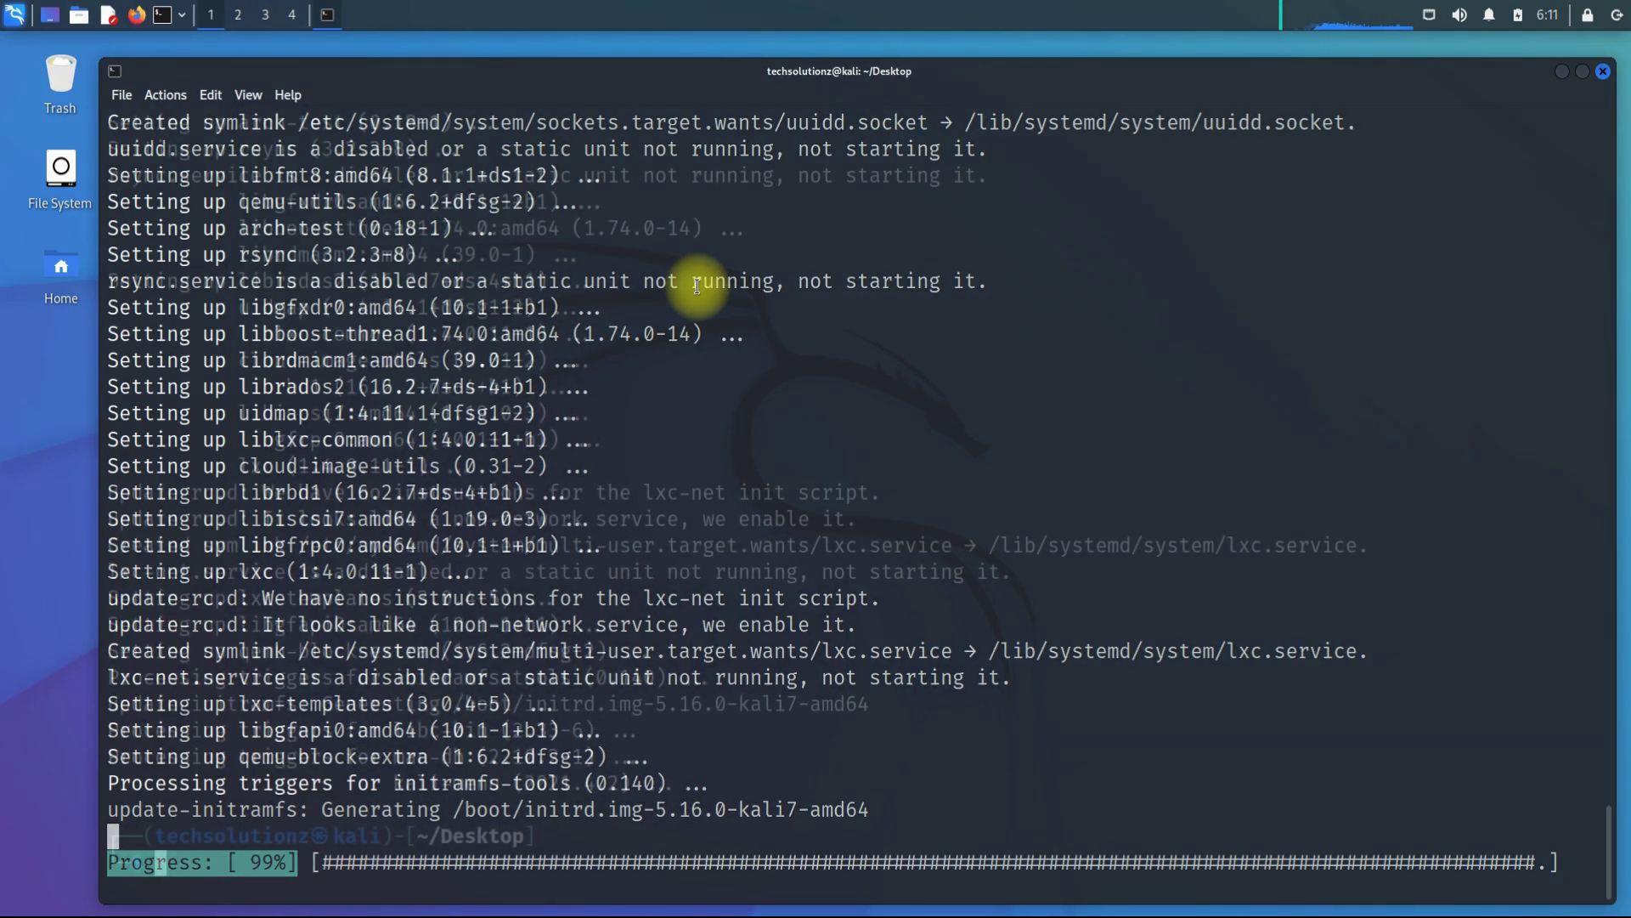
text(clear)
key(Return)
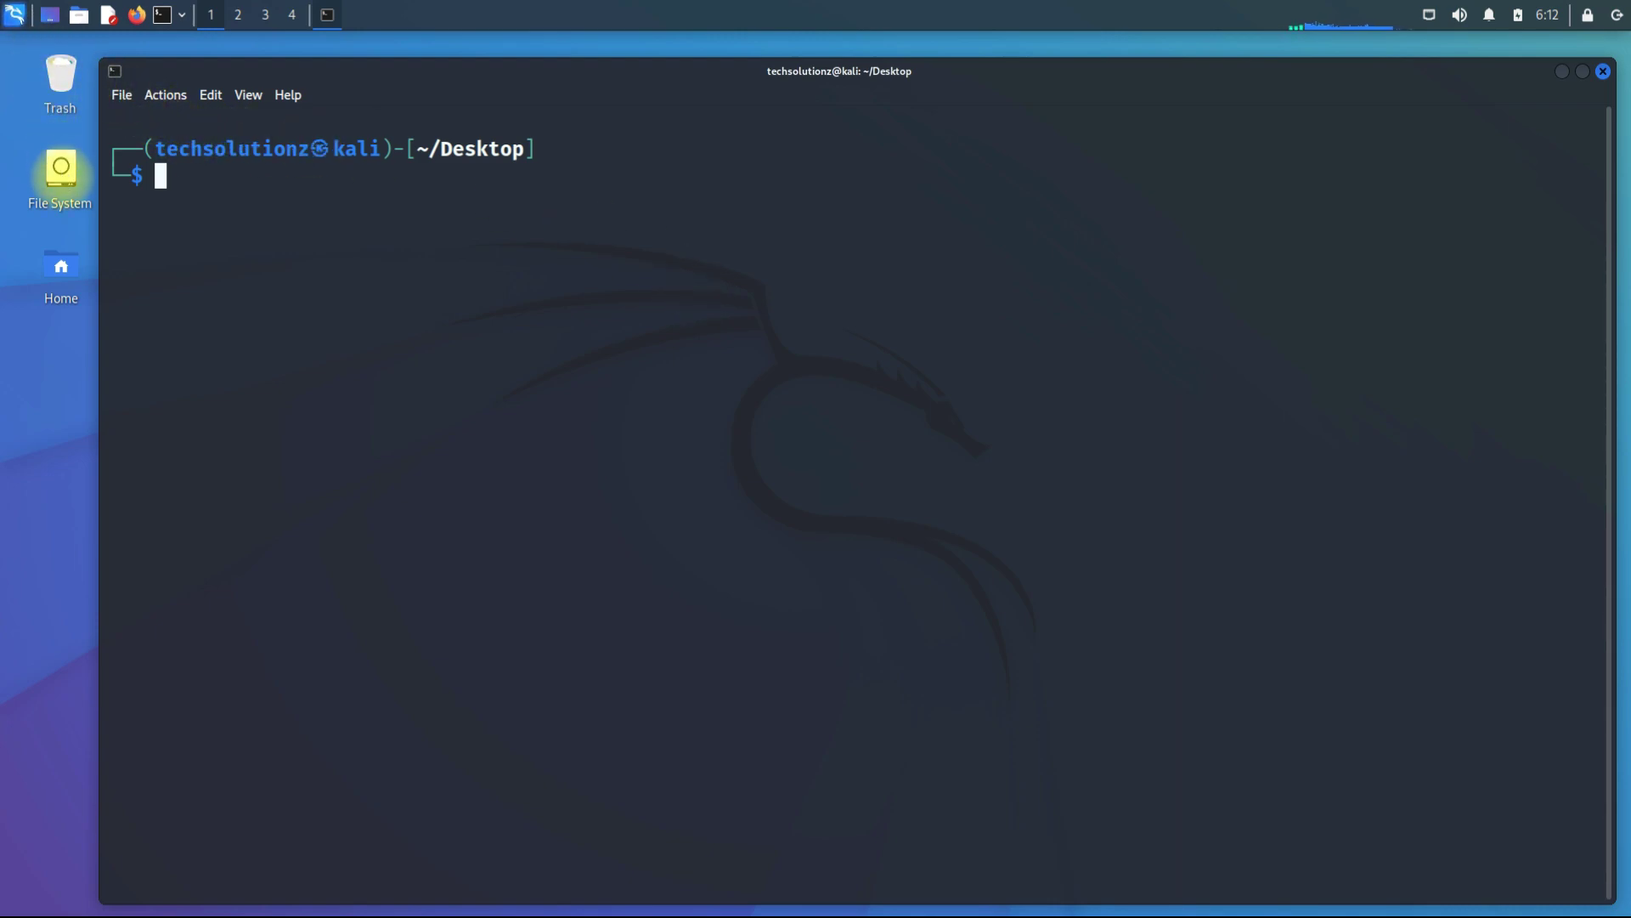
Step: Open the home folder's Downloads directory and select system.img and vendor.img
double_click(60, 266)
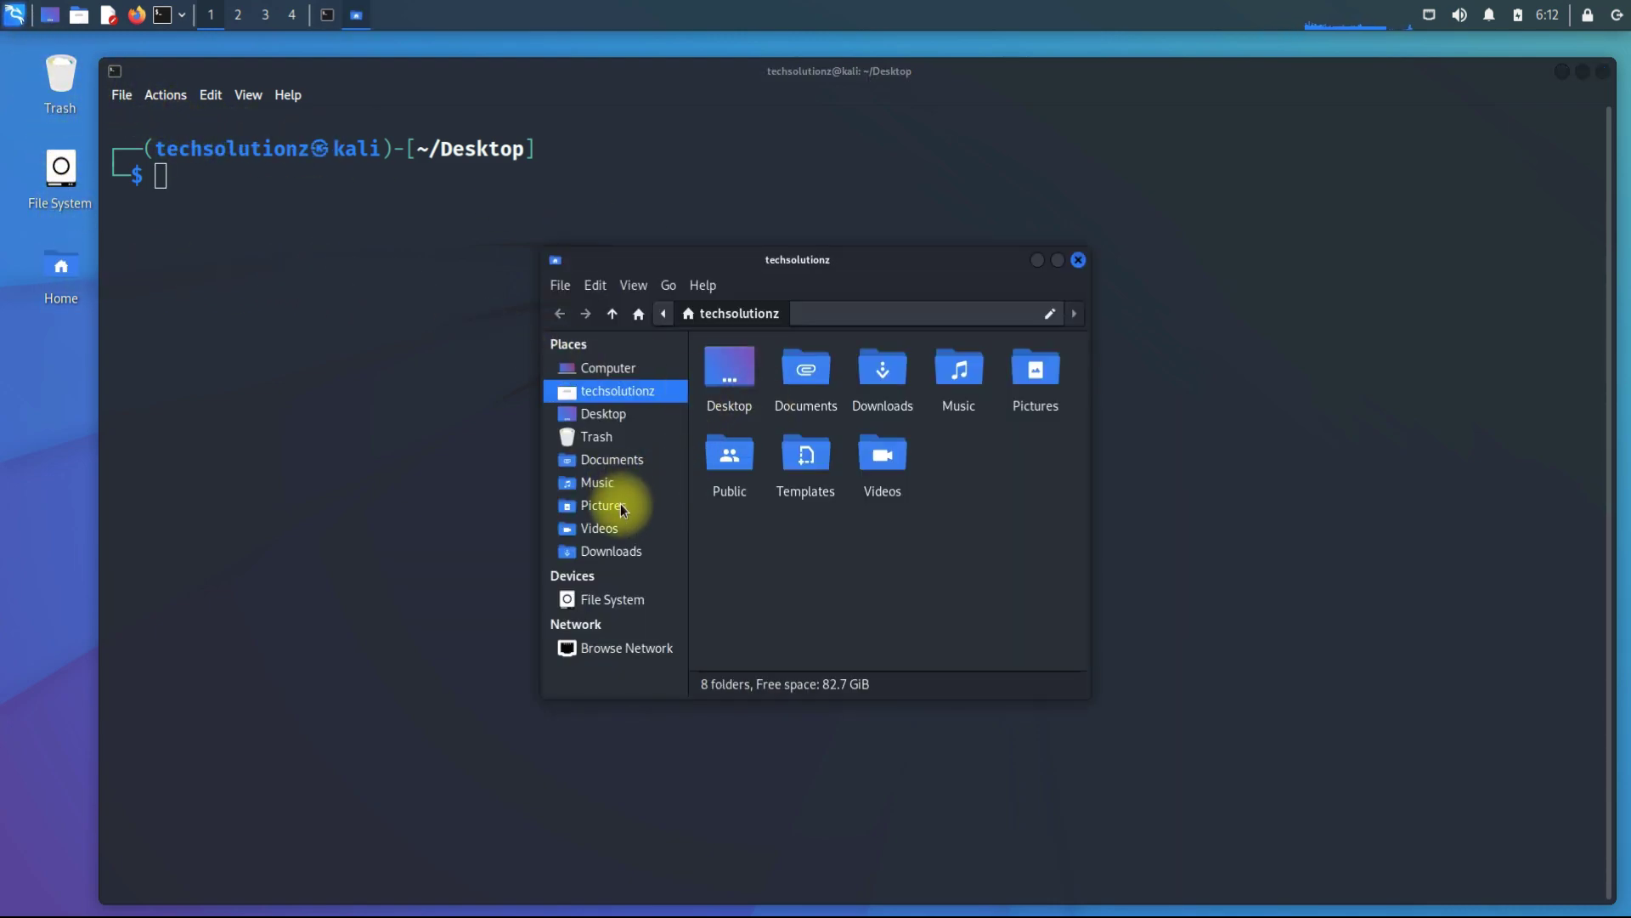
click(621, 550)
drag(926, 391, 768, 460)
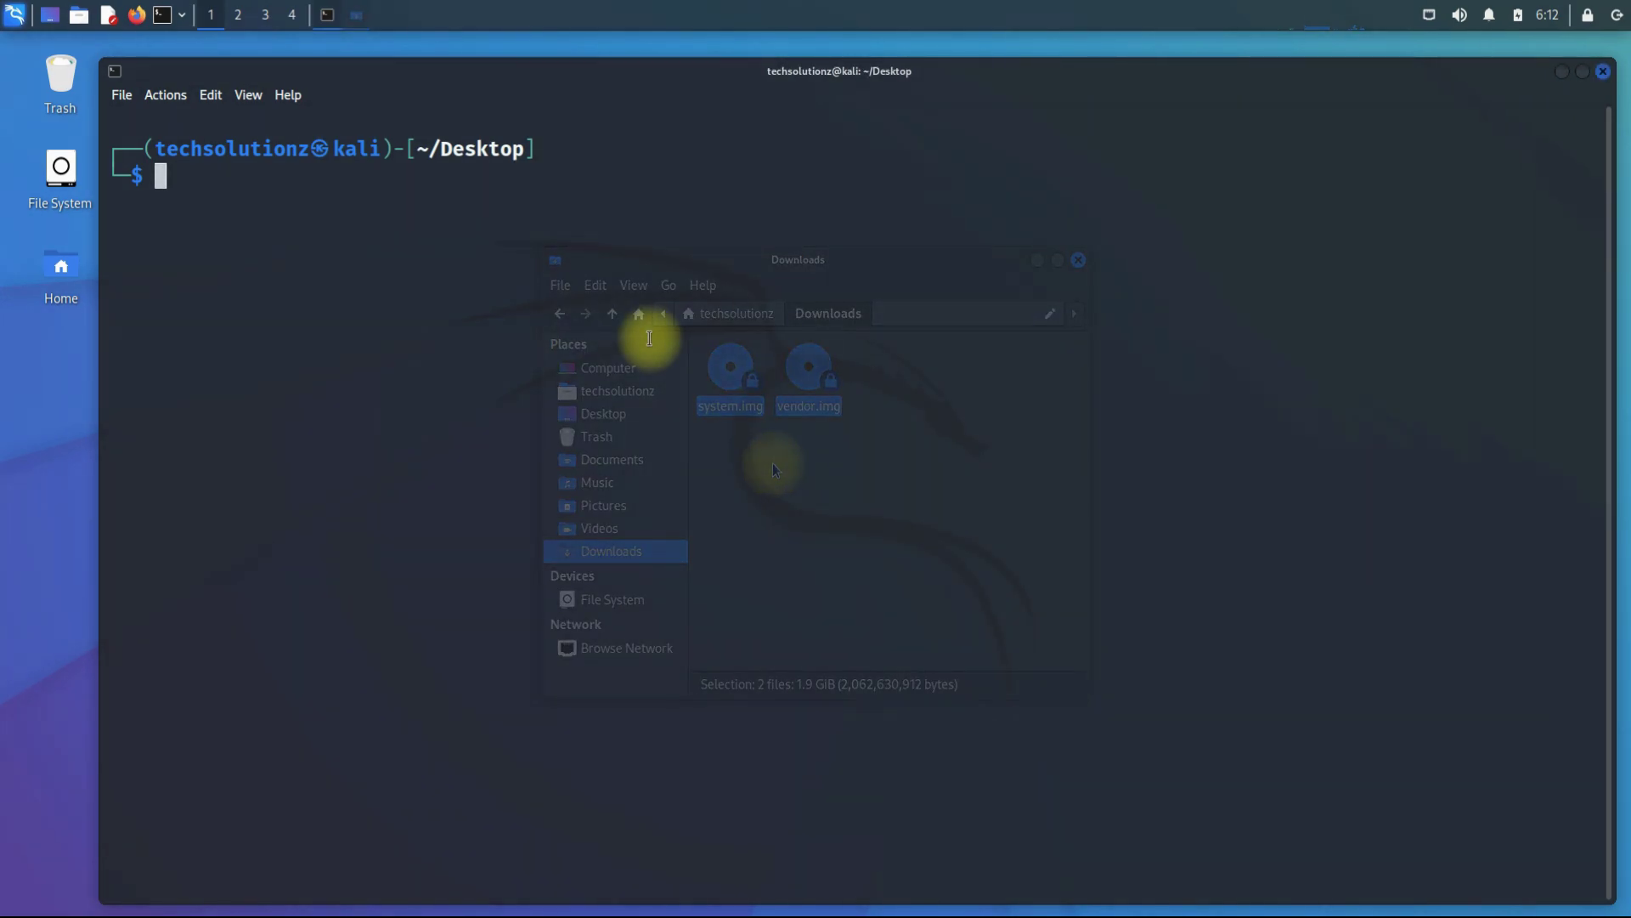
Step: Create the /usr/share/waydroid-extra/images directory with sudo mkdir -p
text(sudo m)
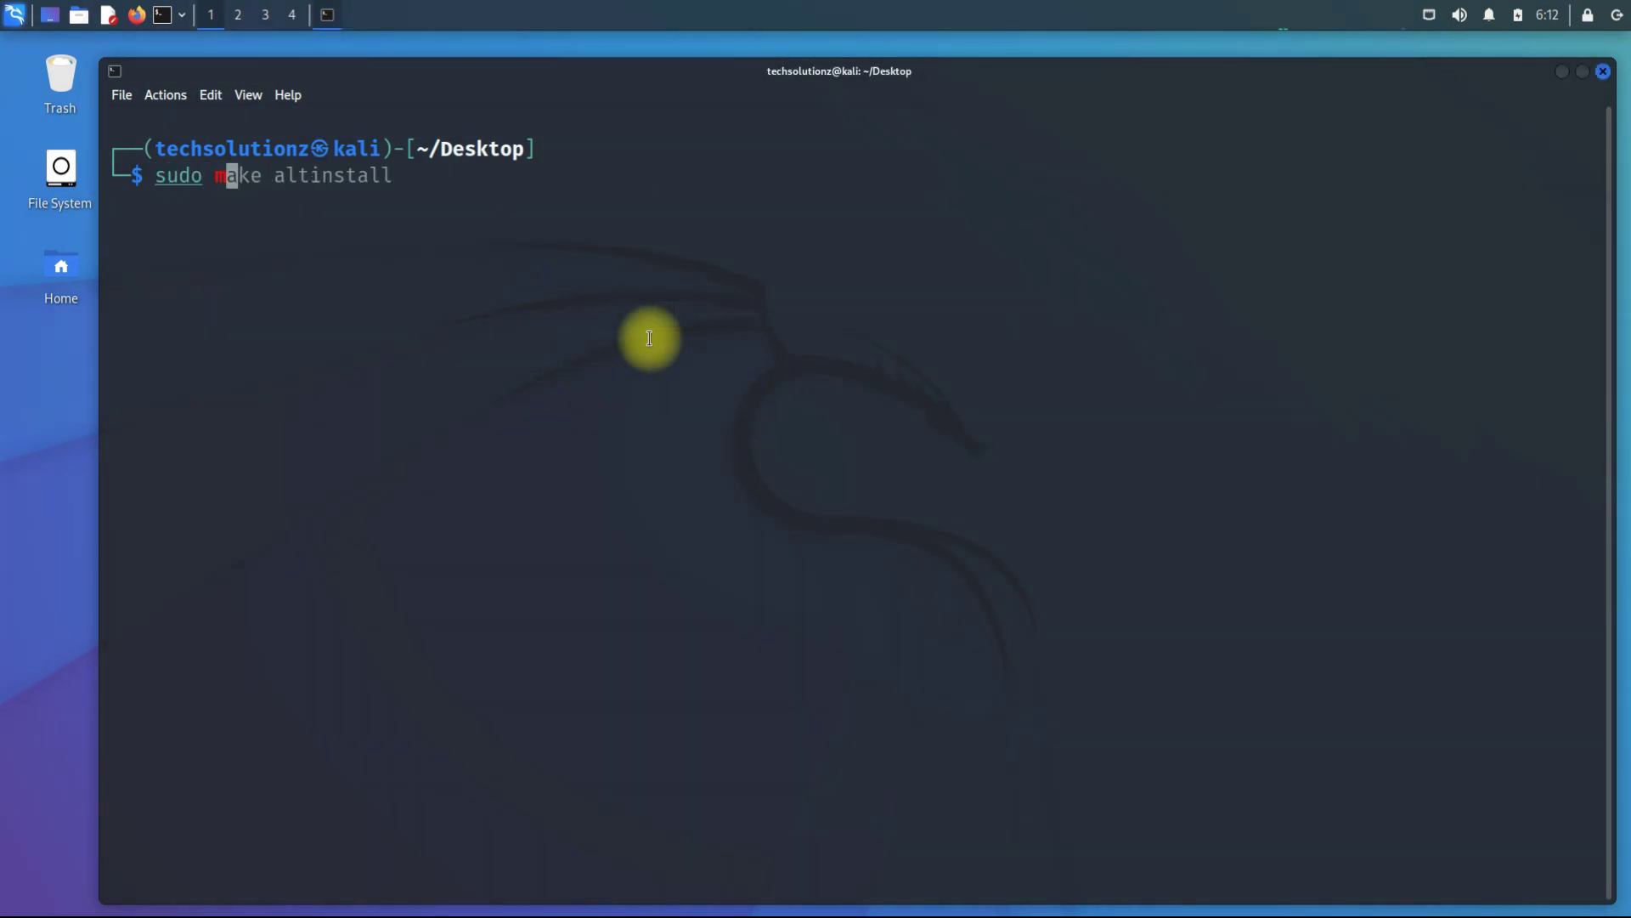
text(kdir -[)
key(BackSpace)
text(p )
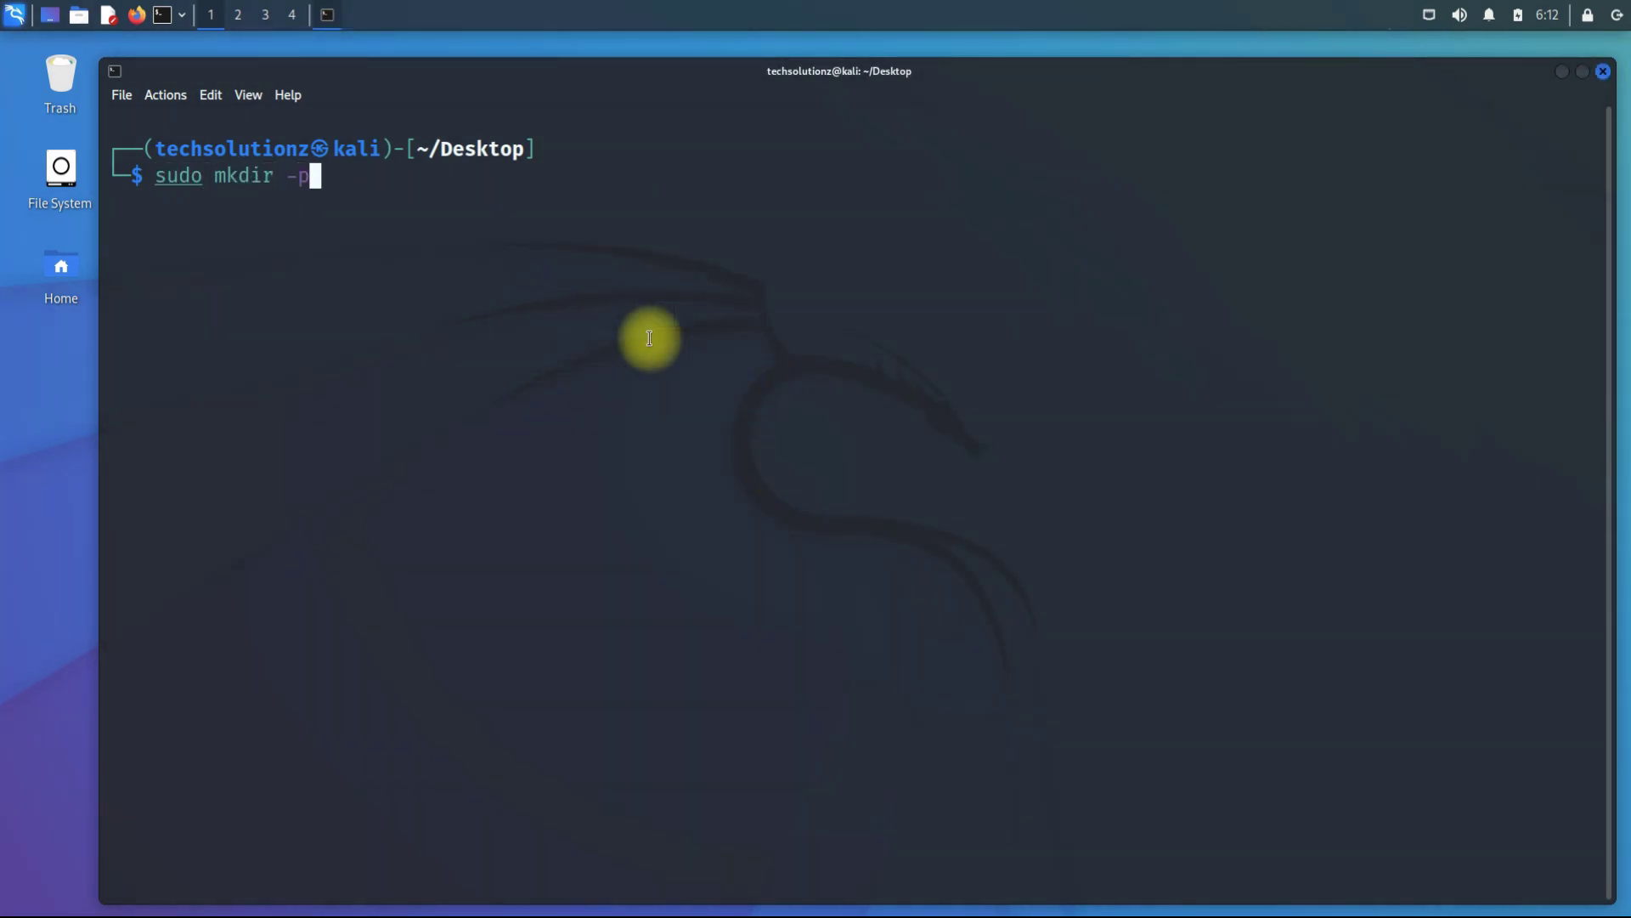
text(/usr/share/wayd)
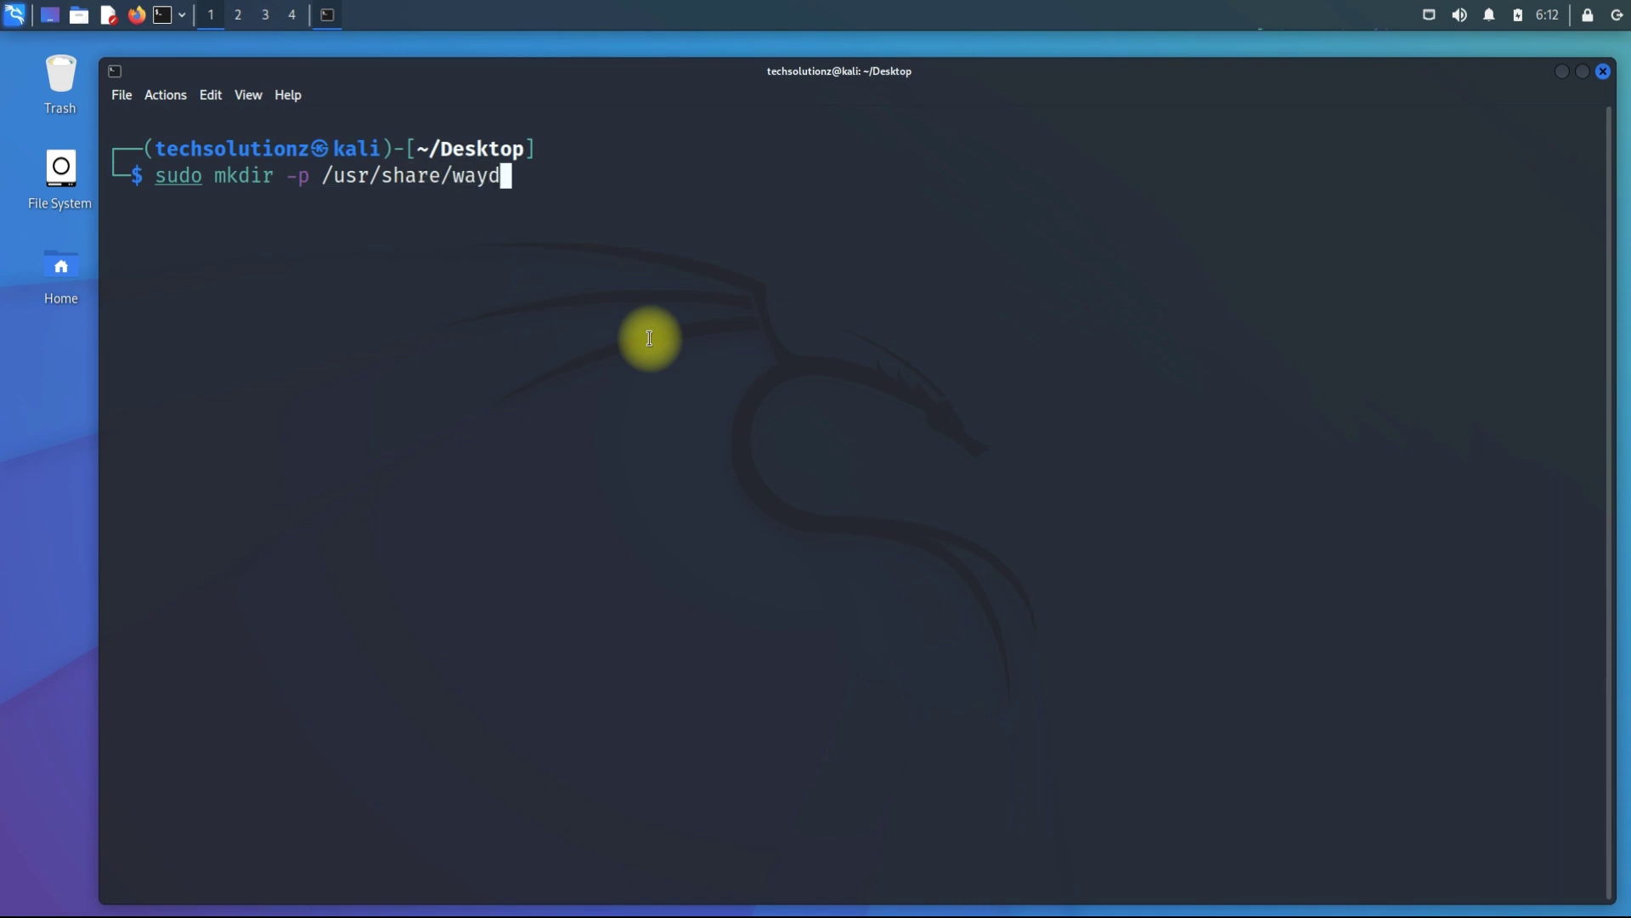
text(roid-extra)
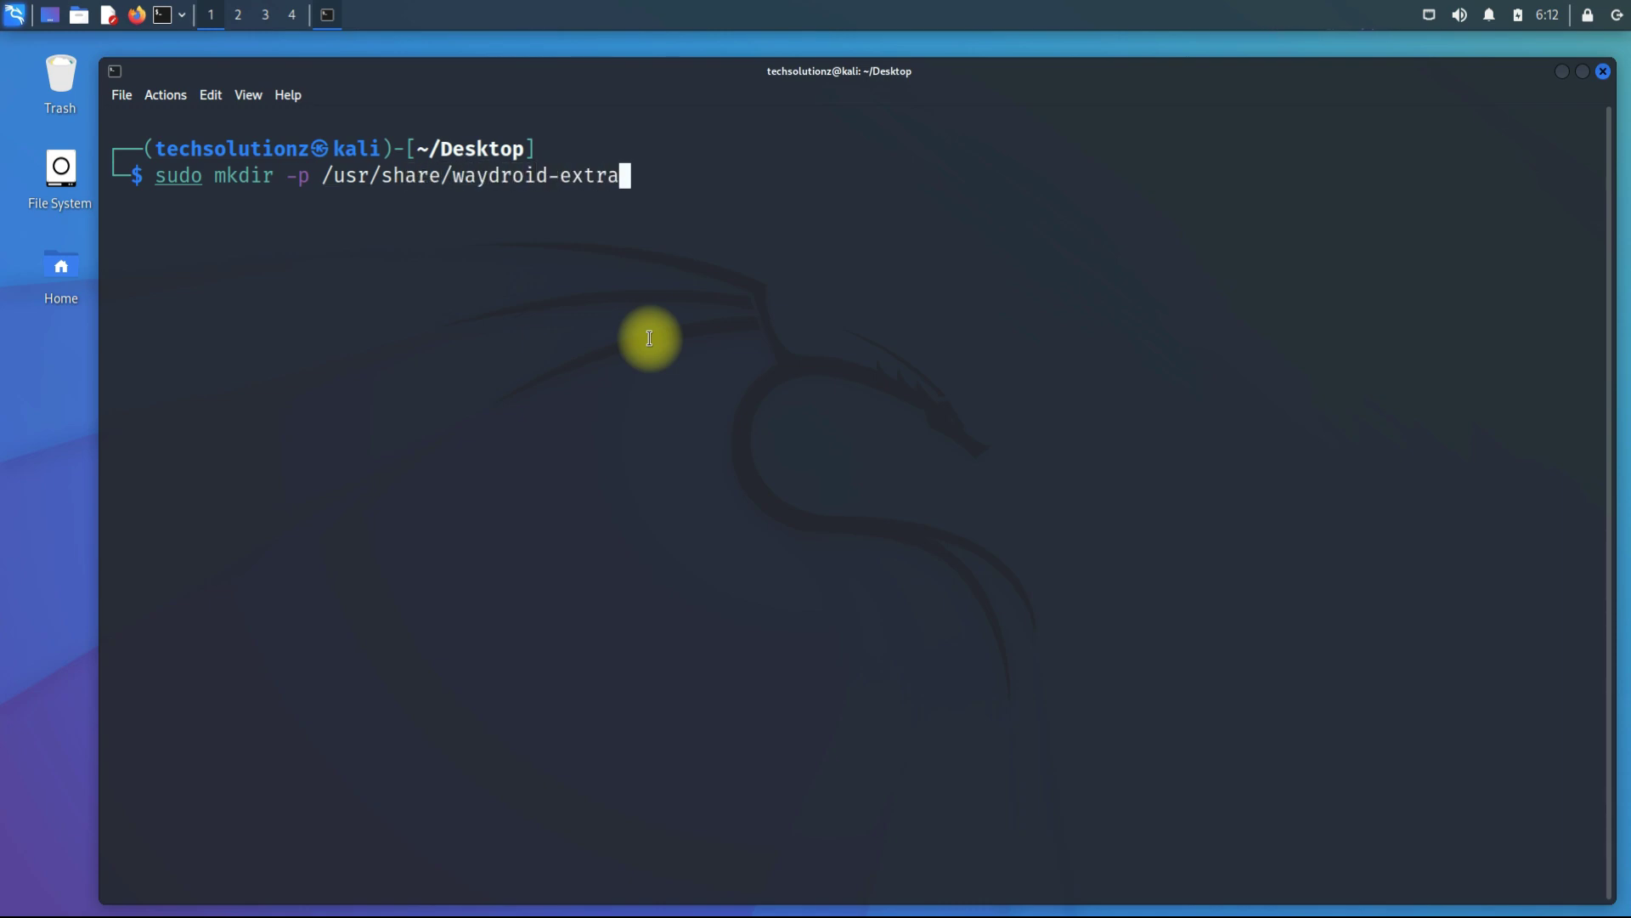
text(/images)
key(Return)
Step: From ~/Downloads, copy system.img and vendor.img into /usr/share/waydroid-extra/images, then clear the screen
text(cd ~)
key(Return)
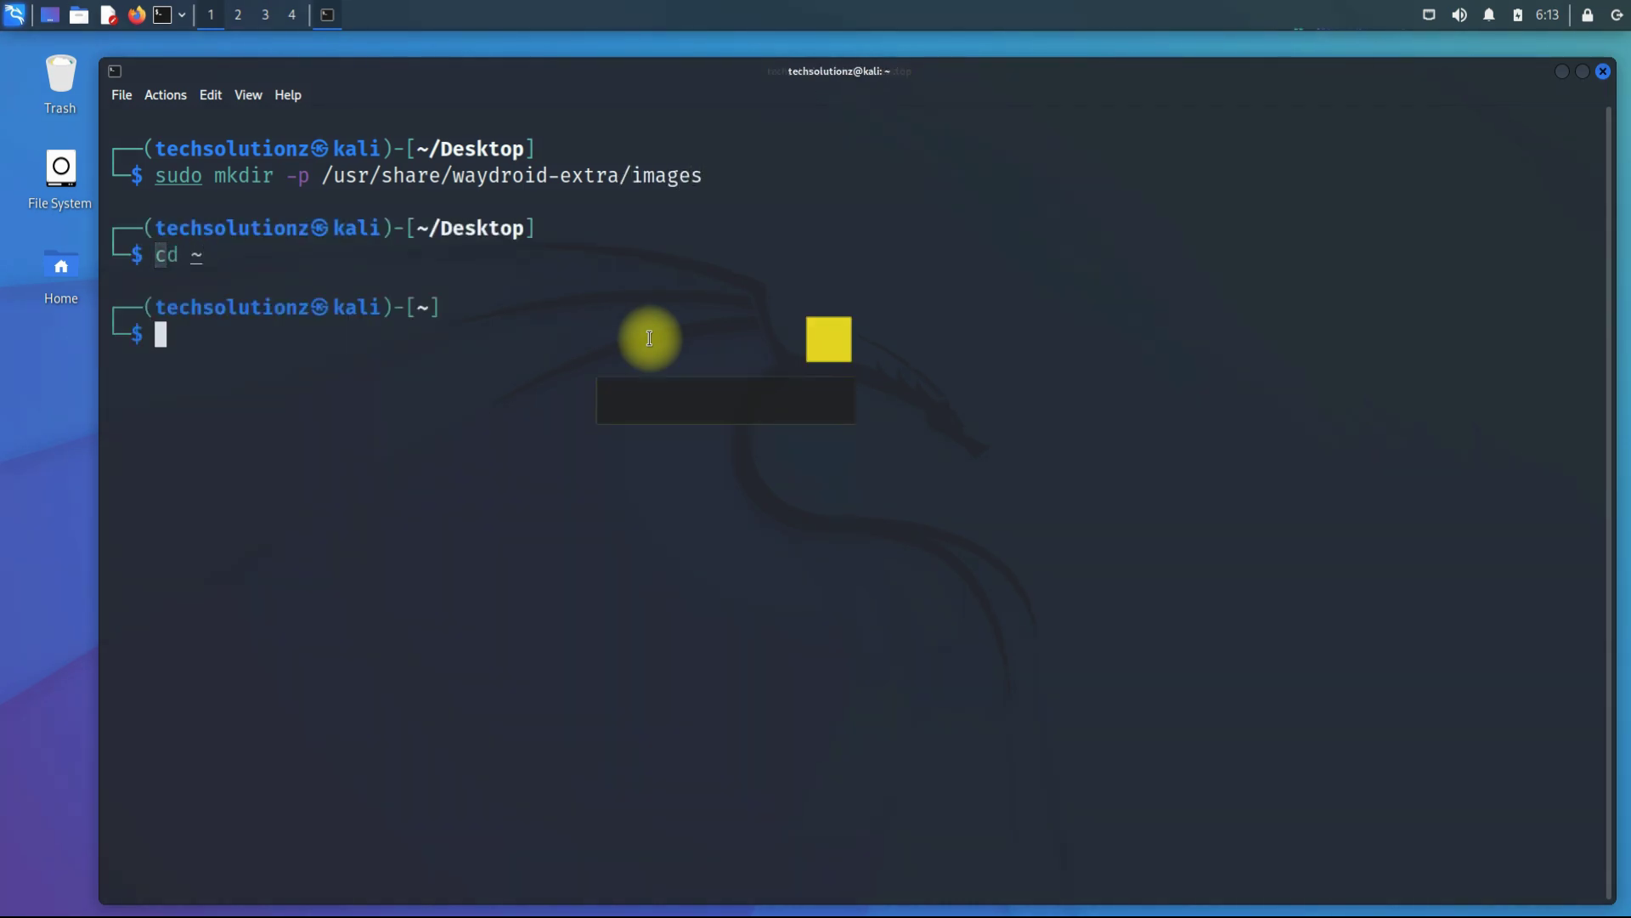
text(cd Downloads)
key(Return)
text(ls)
key(Return)
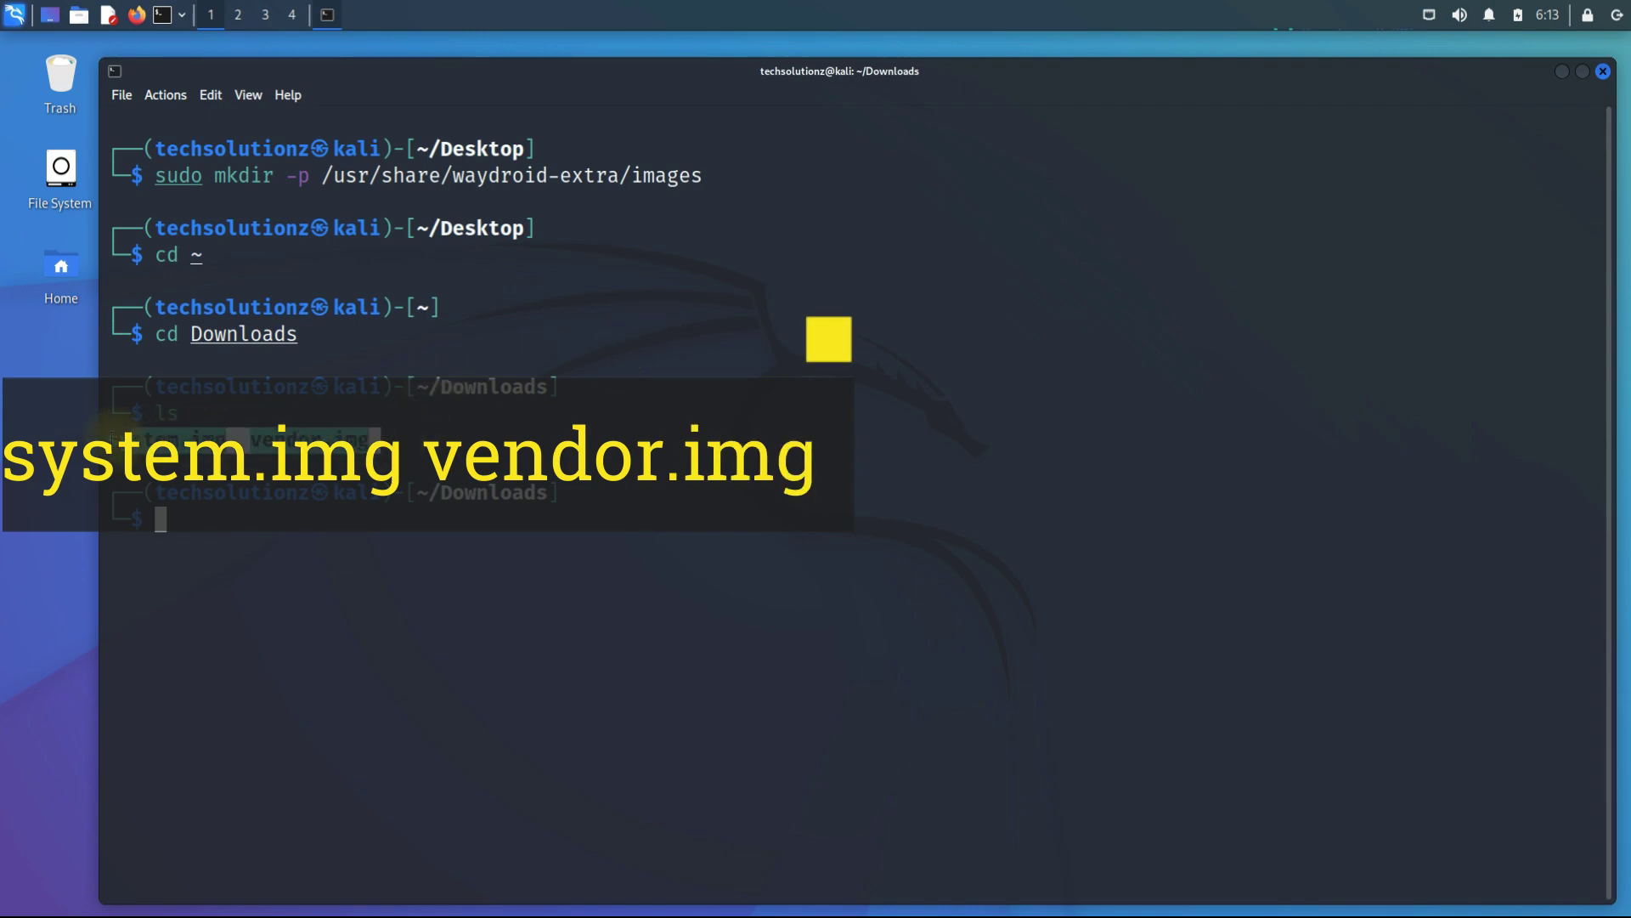
text(sudo cp system.im)
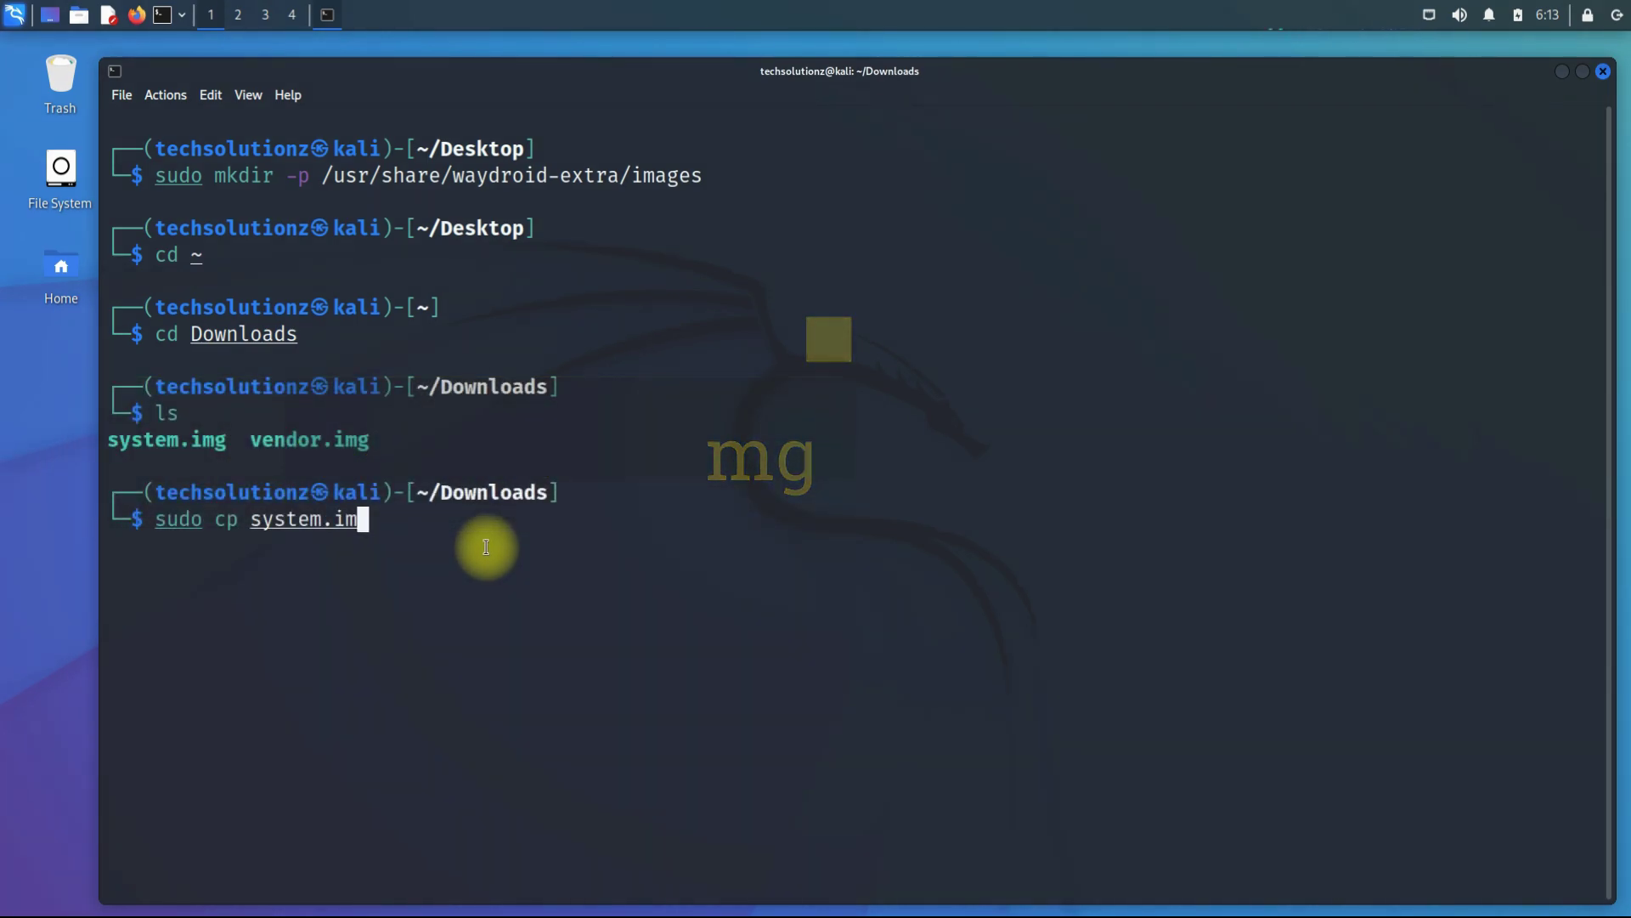
text(g vendor.img)
drag(323, 175, 703, 176)
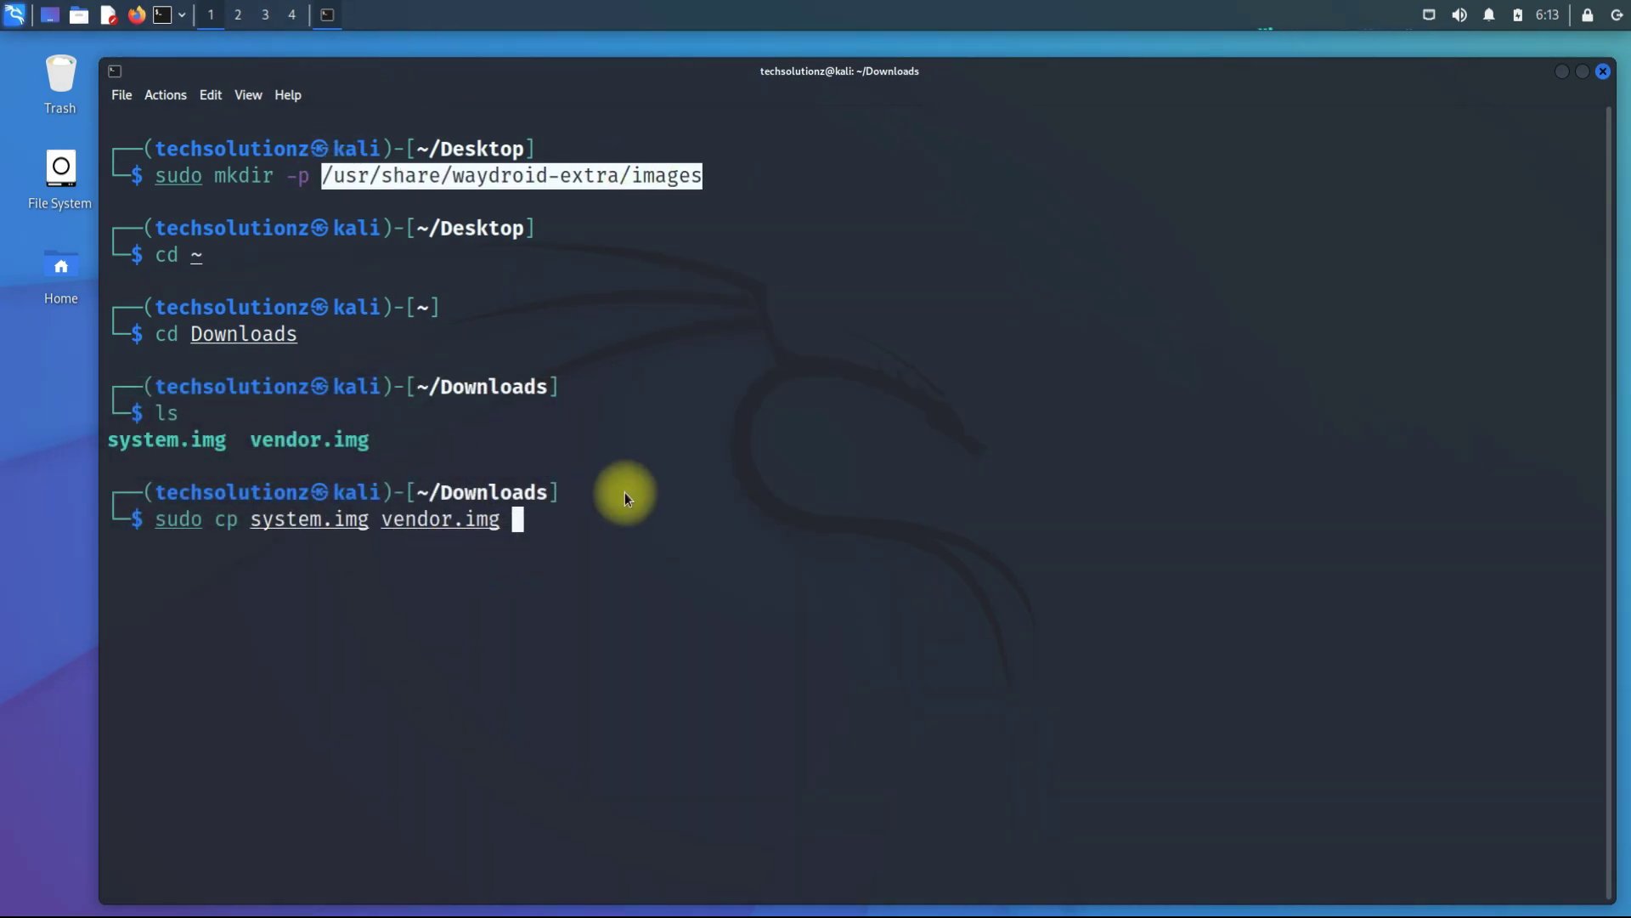
middle_click(782, 557)
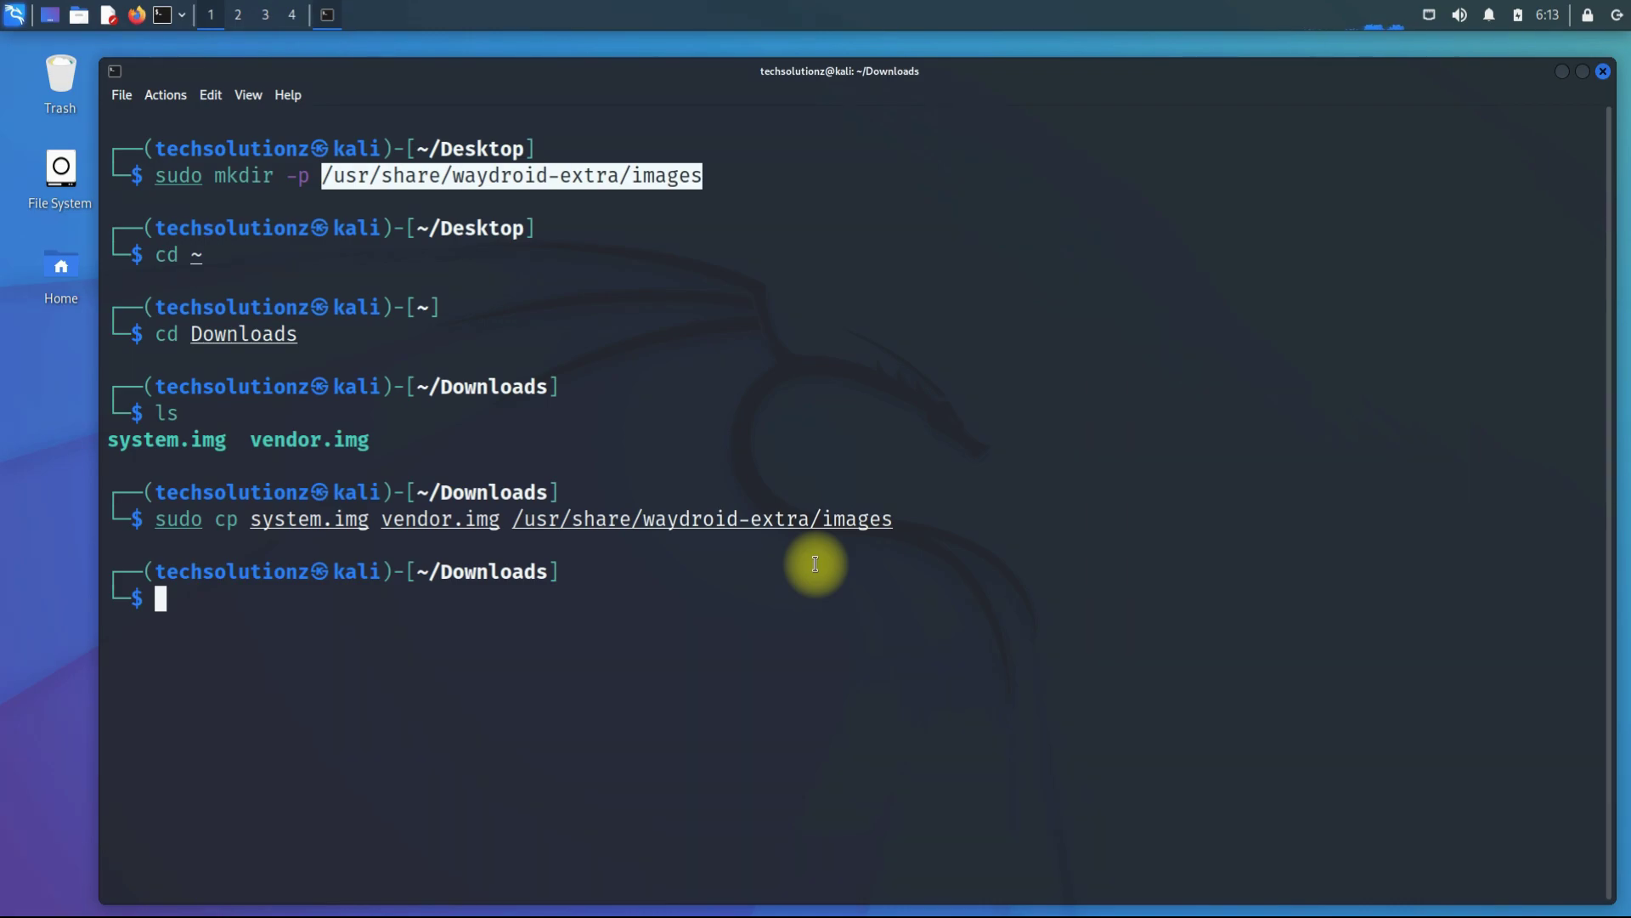
text(clear)
key(Return)
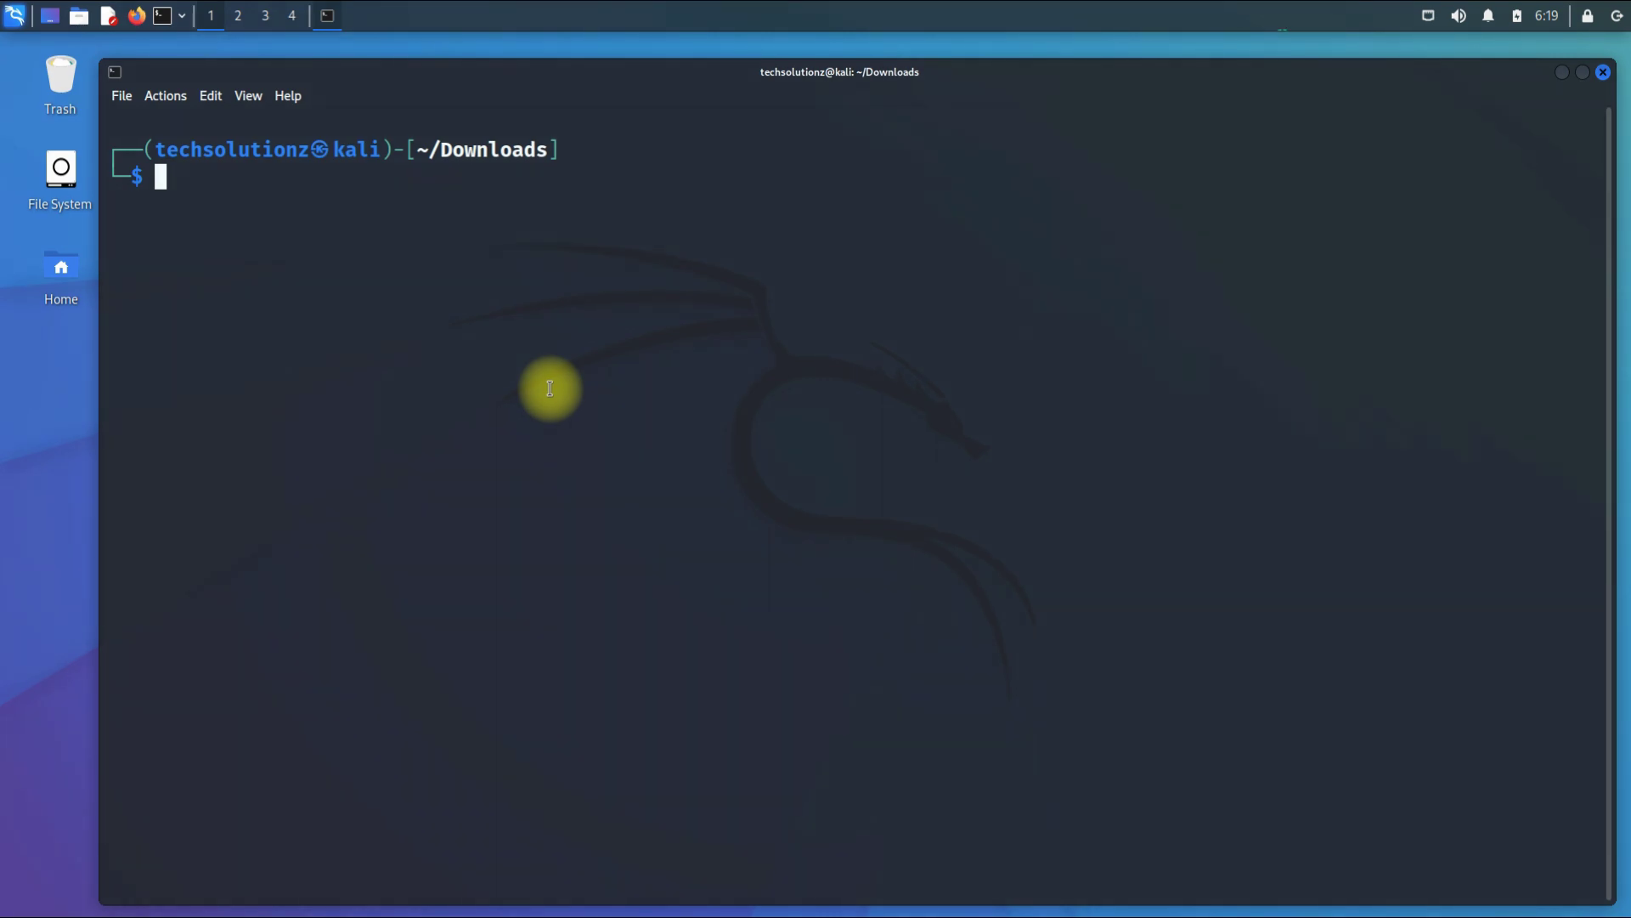
Step: Run a chained command setting DISTRO="bullseye", fetching waydroid.gpg and moving waydroid.list into /etc/apt/sources.list.d
text(xport DISTRO)
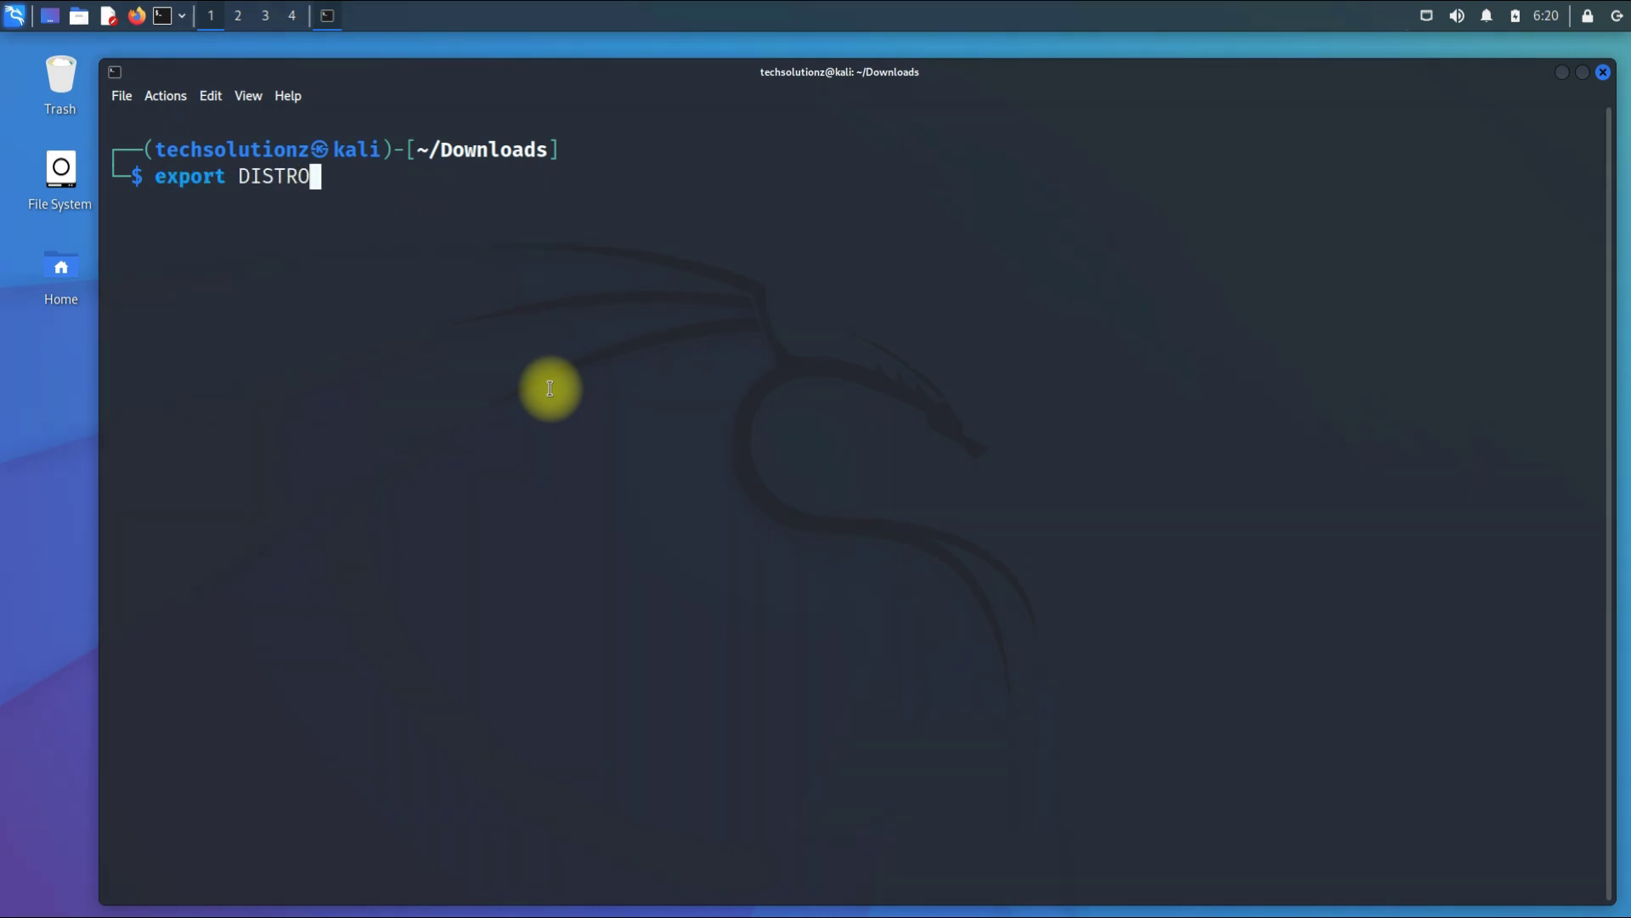
text(="bullseye" && \)
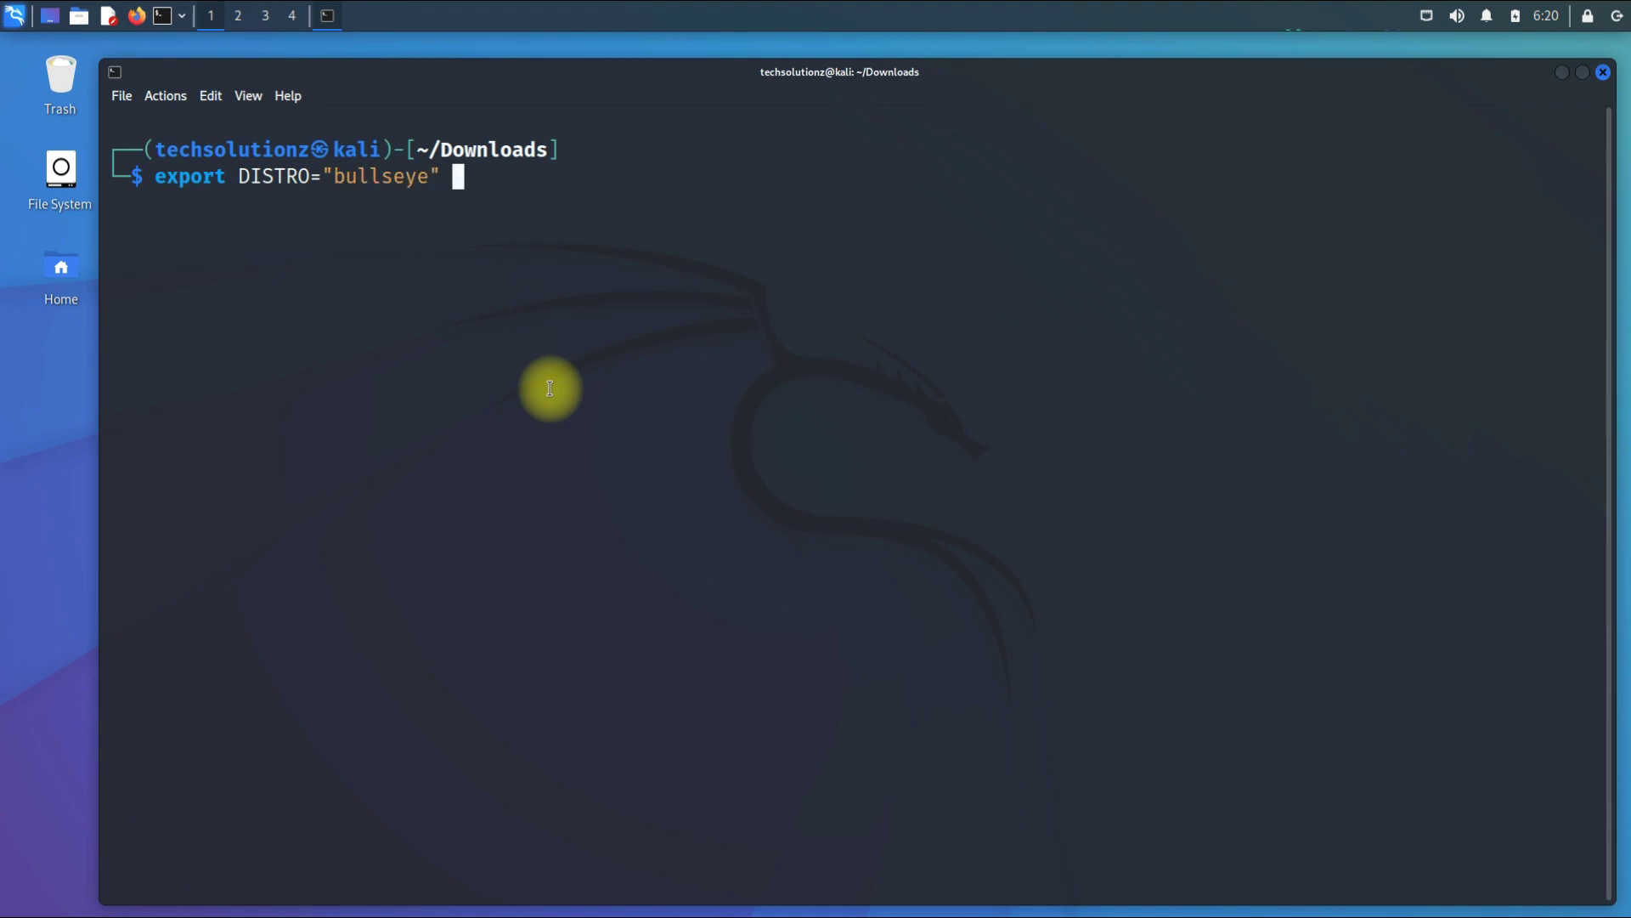
key(Return)
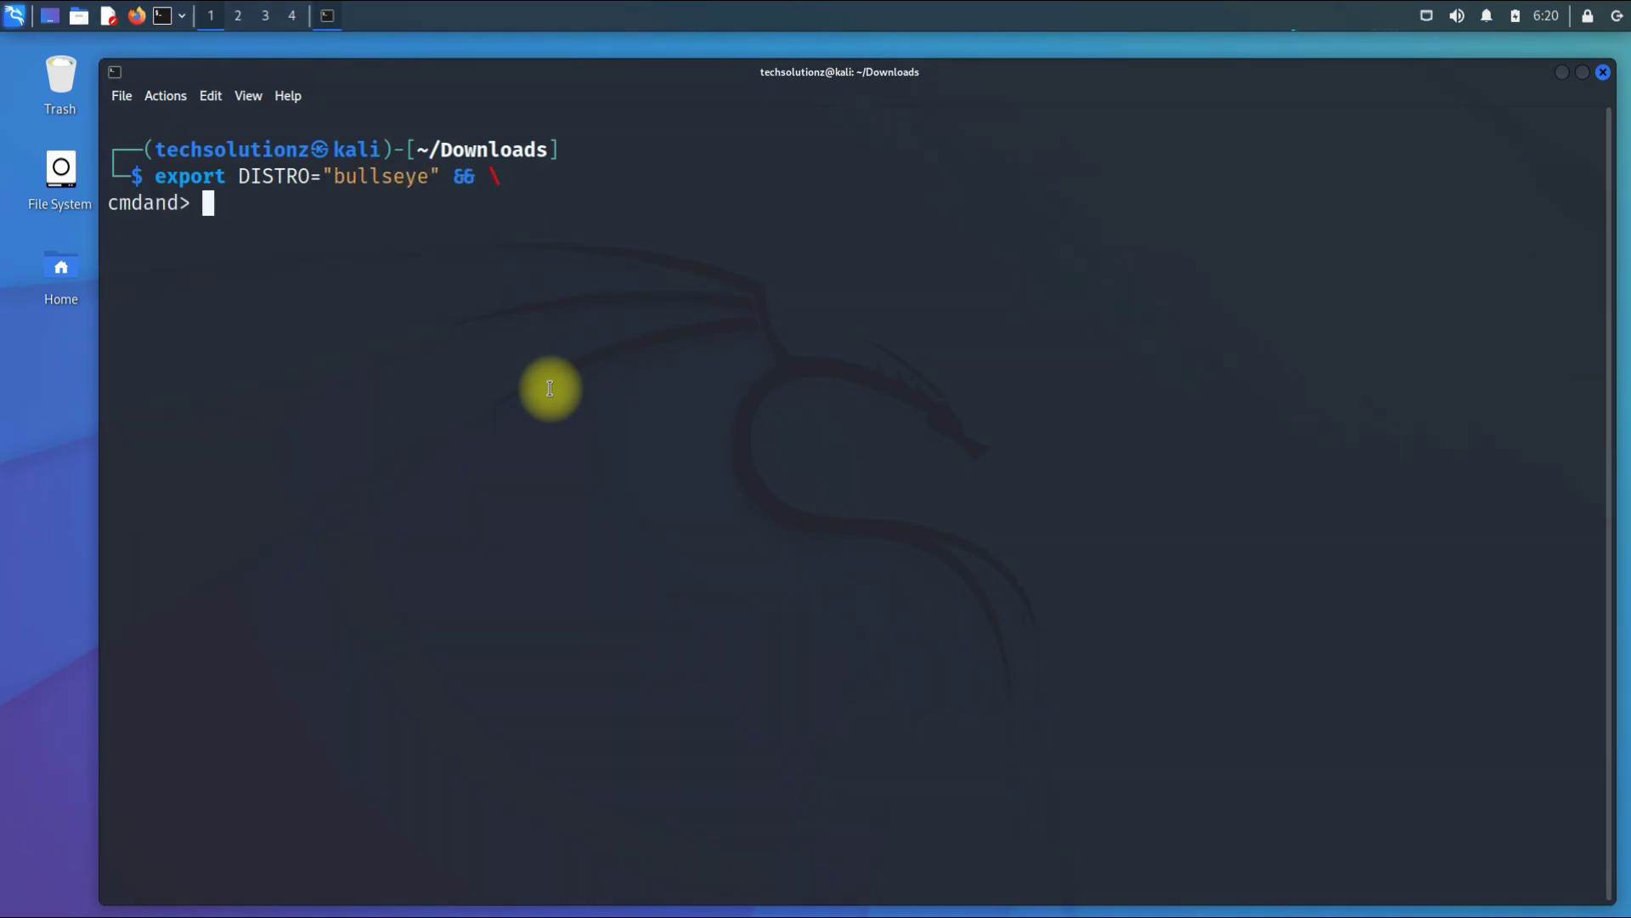
text(sudo curl https://repo.waydro.id/waydroid.gpg --output /usr/share/keyrings/waydroid.gpg && \)
key(Return)
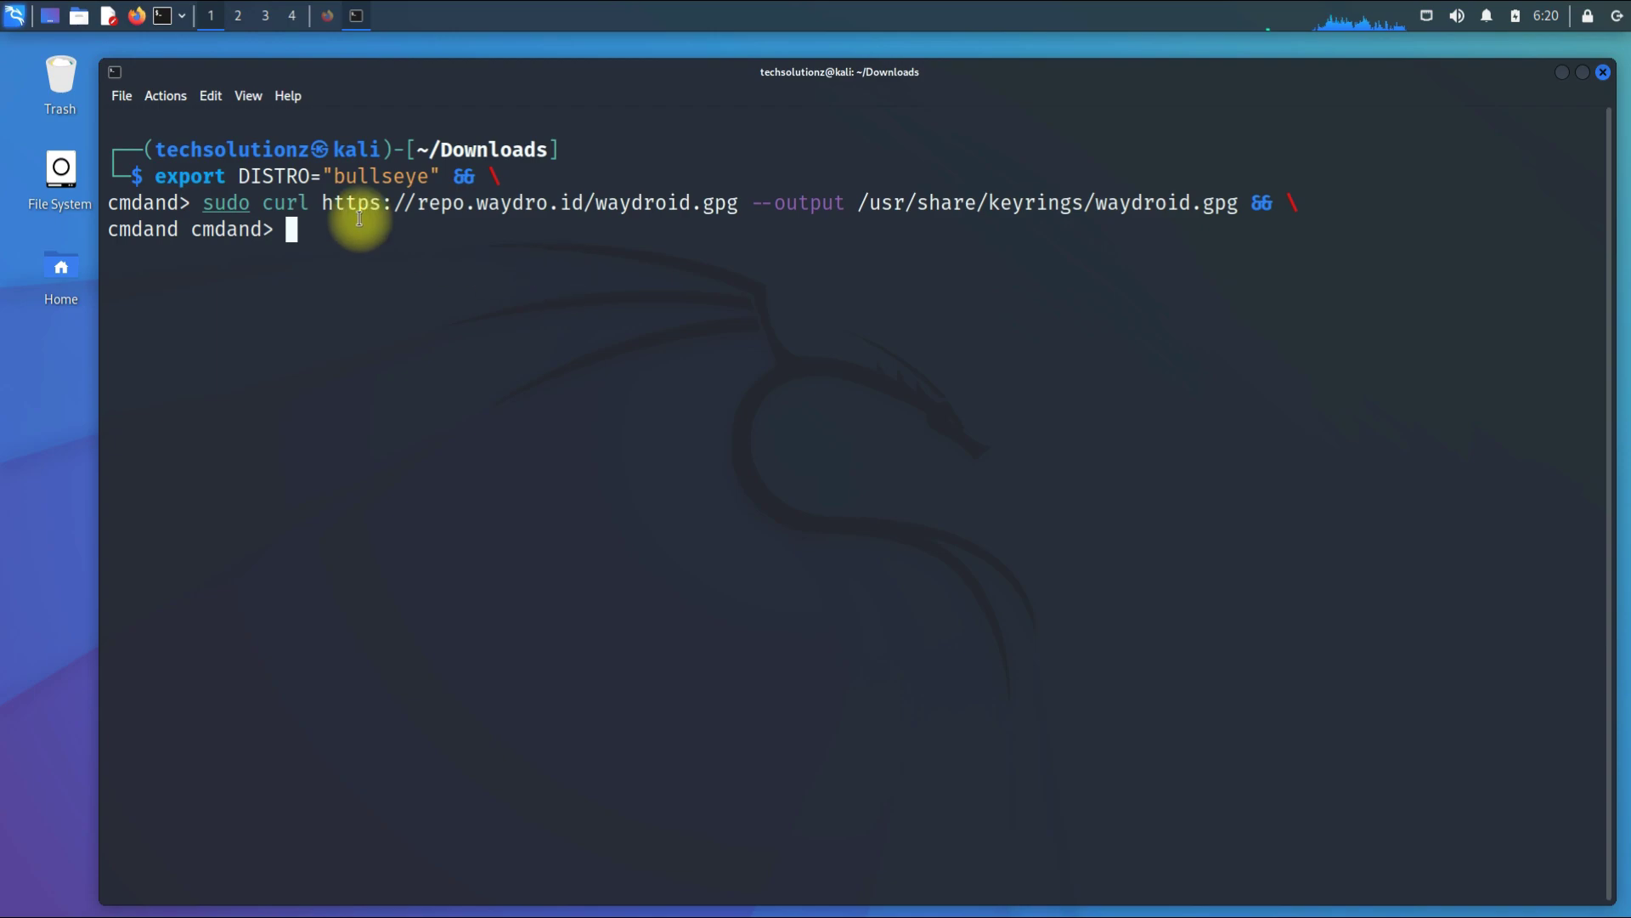
text(echo "deb [signed-by=/usr/share/keyrings/waydroid.gpg] https://repo.waydro.id/ $DISTRO main" > ~/waydroid.list && \)
key(Return)
text(sudo mv ~/waydroid.list /etc/apt/sources.list.d/waydroid.list)
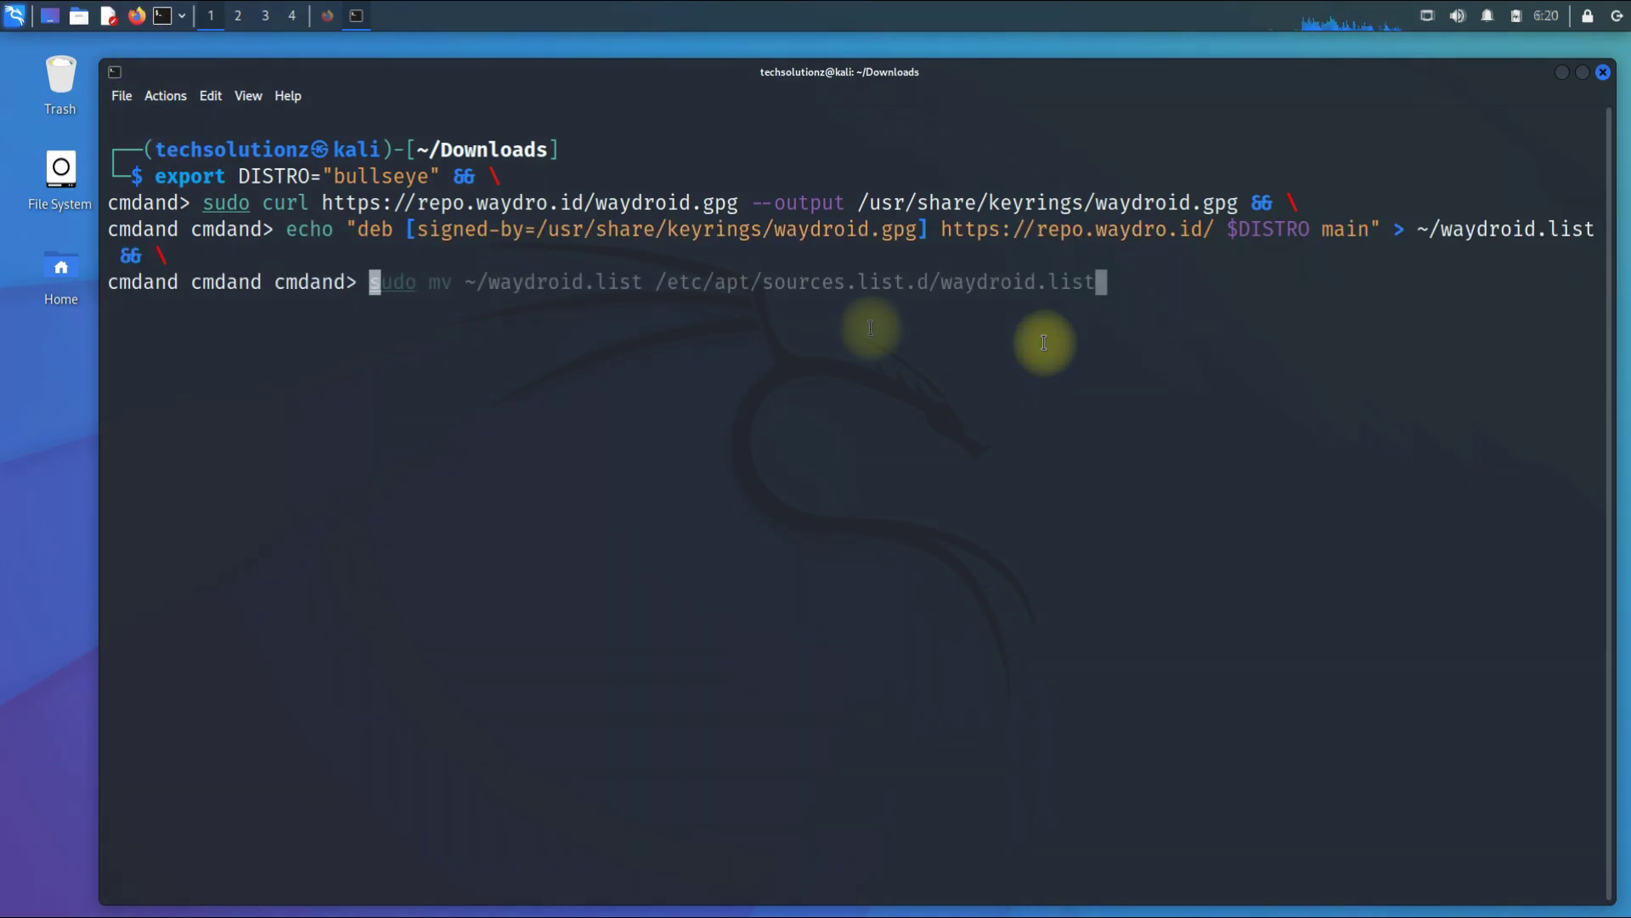
key(Return)
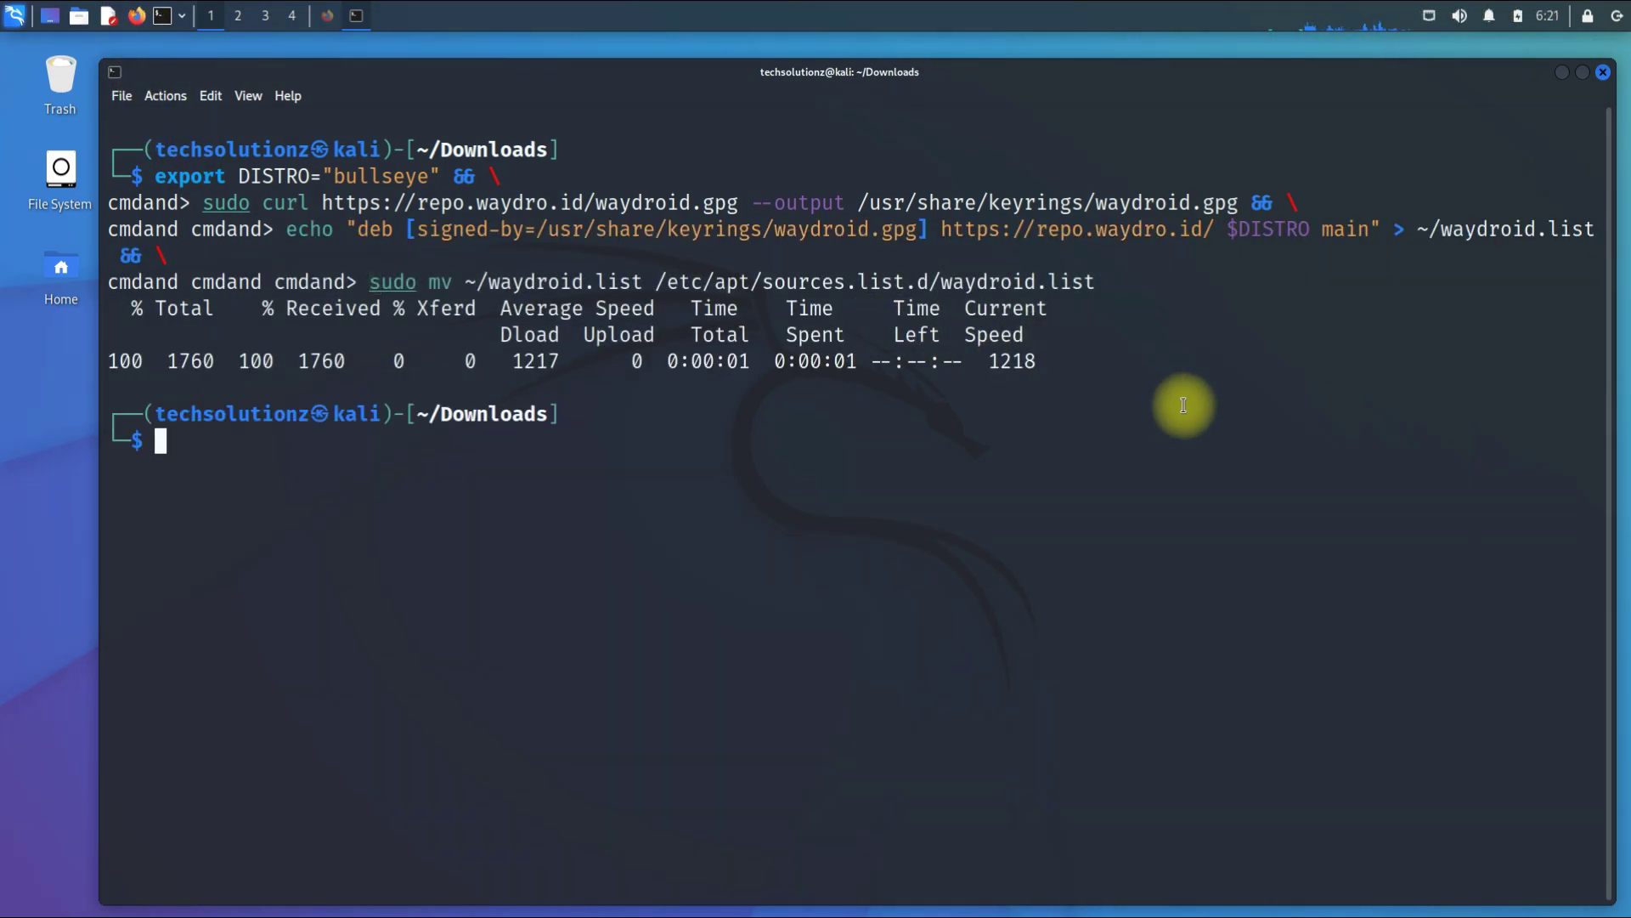
Step: Refresh the package lists with sudo apt update, then clear the output
text(sudo a)
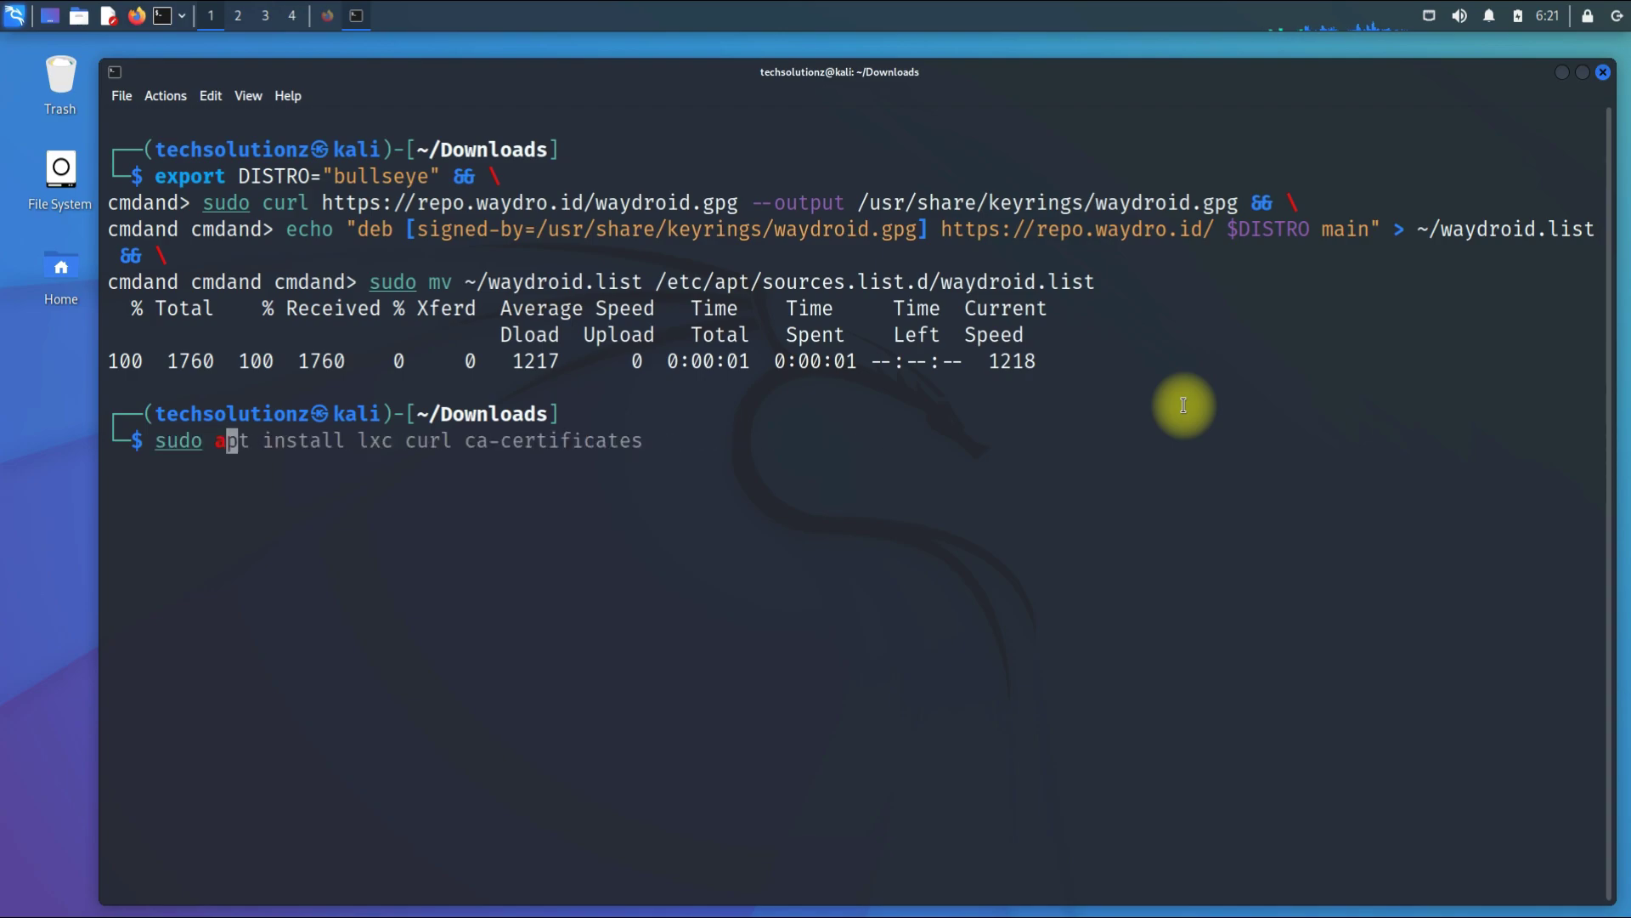
text(pt update)
key(Return)
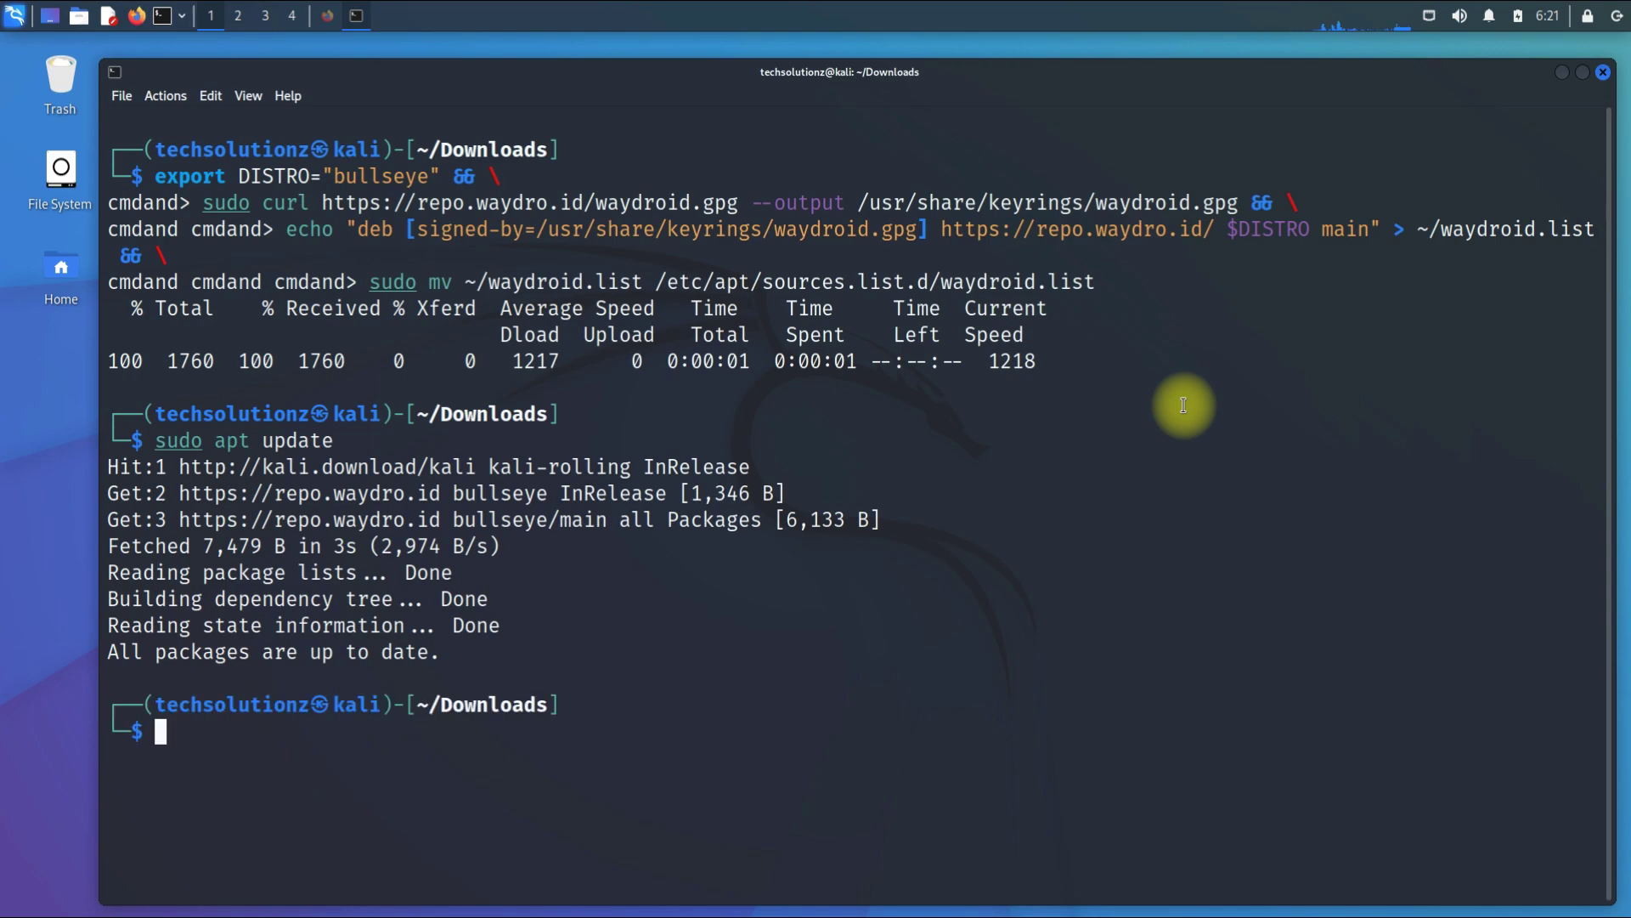
text(c)
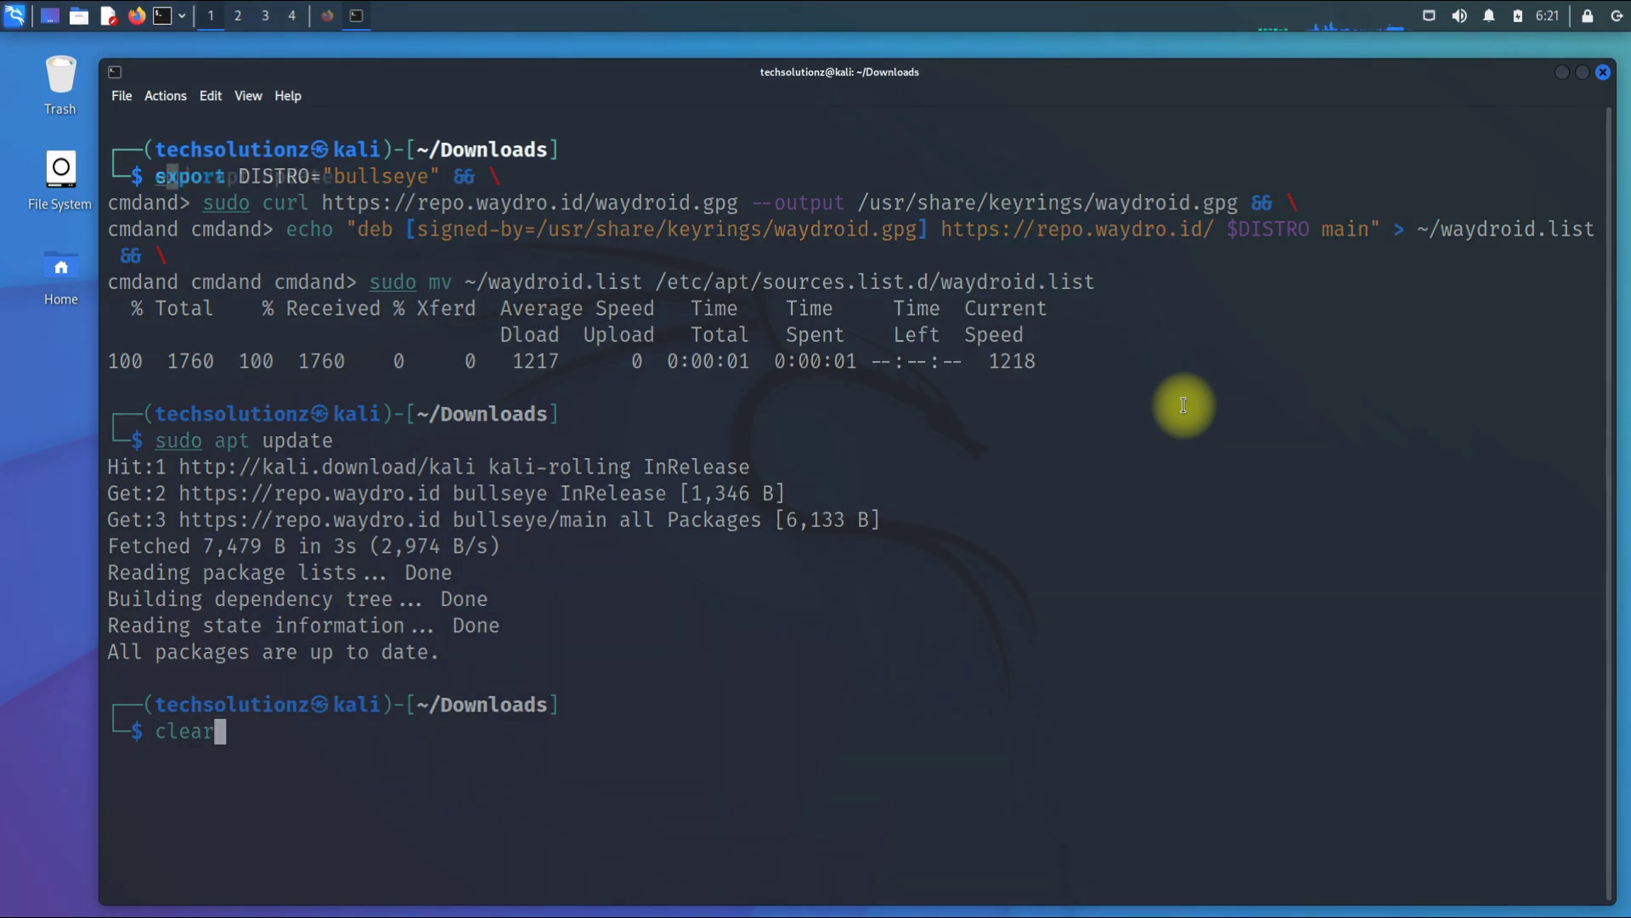
text(lear)
key(Return)
Step: Install the waydroid package with sudo apt install waydroid, answering Y to continue
text(sudo apt intal)
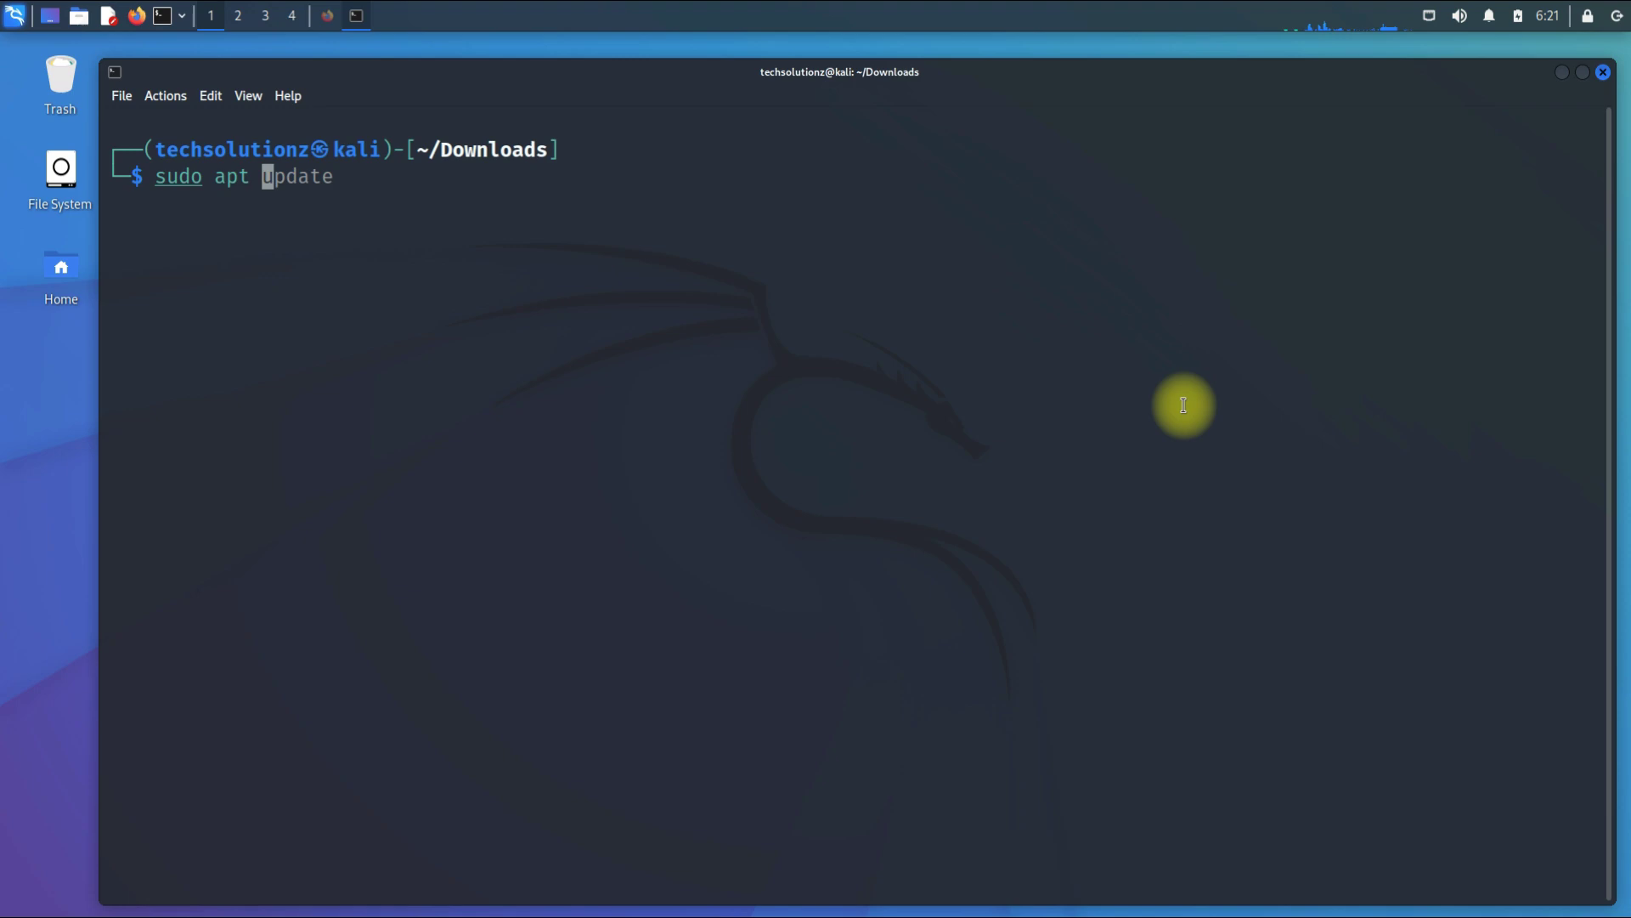
key(BackSpace)
key(BackSpace)
key(BackSpace)
text(sta)
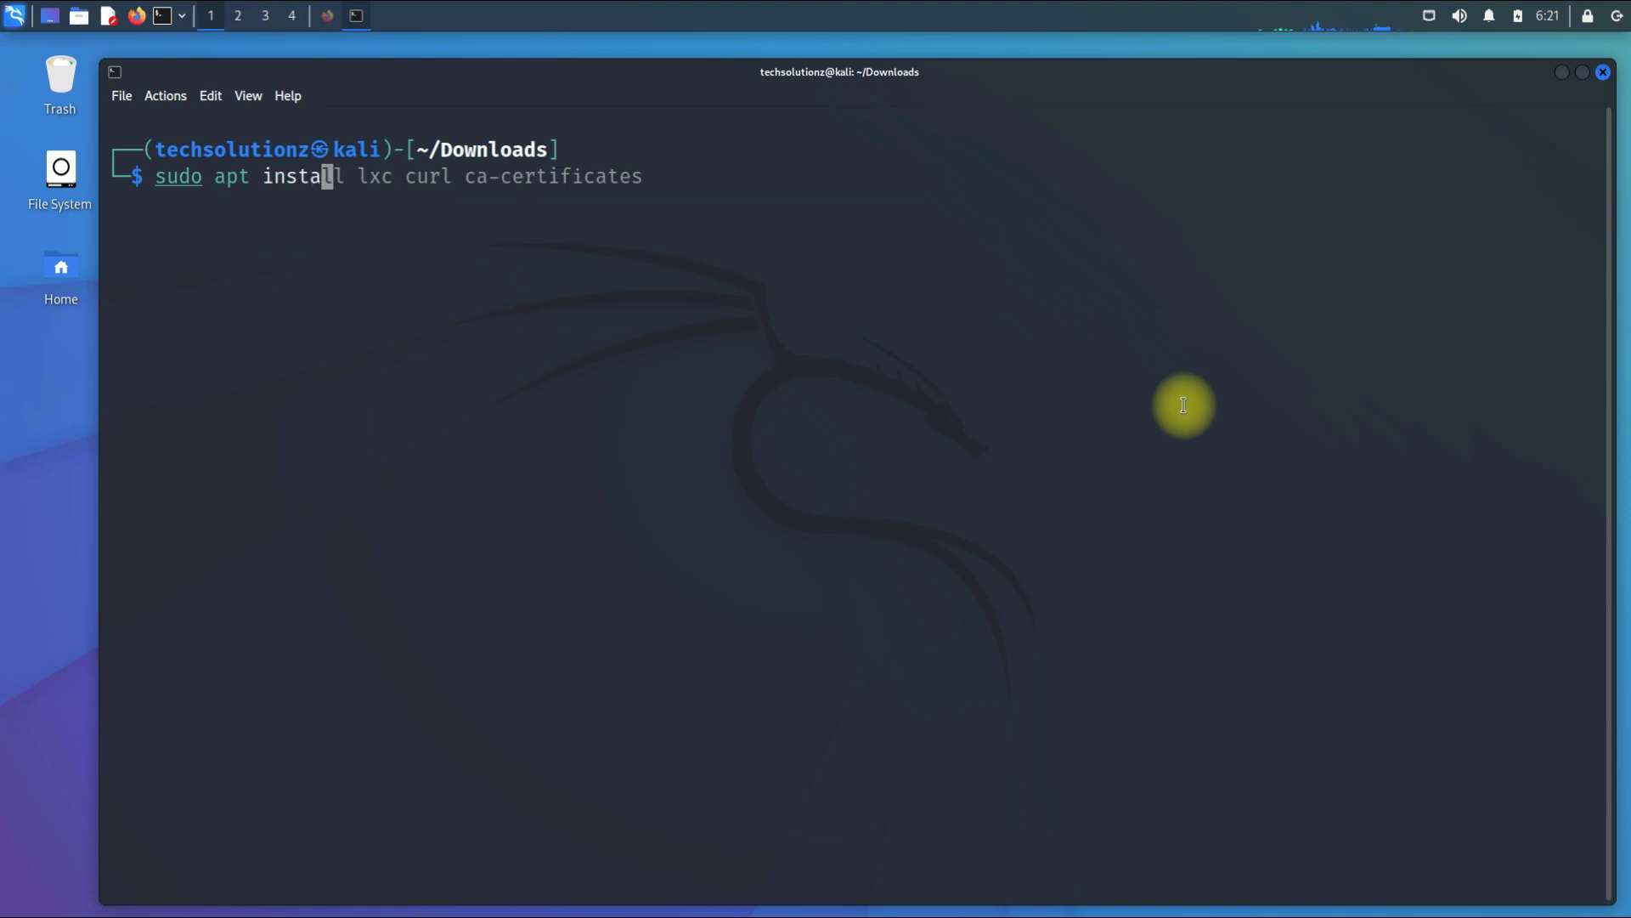
text(ll waydroid)
key(Return)
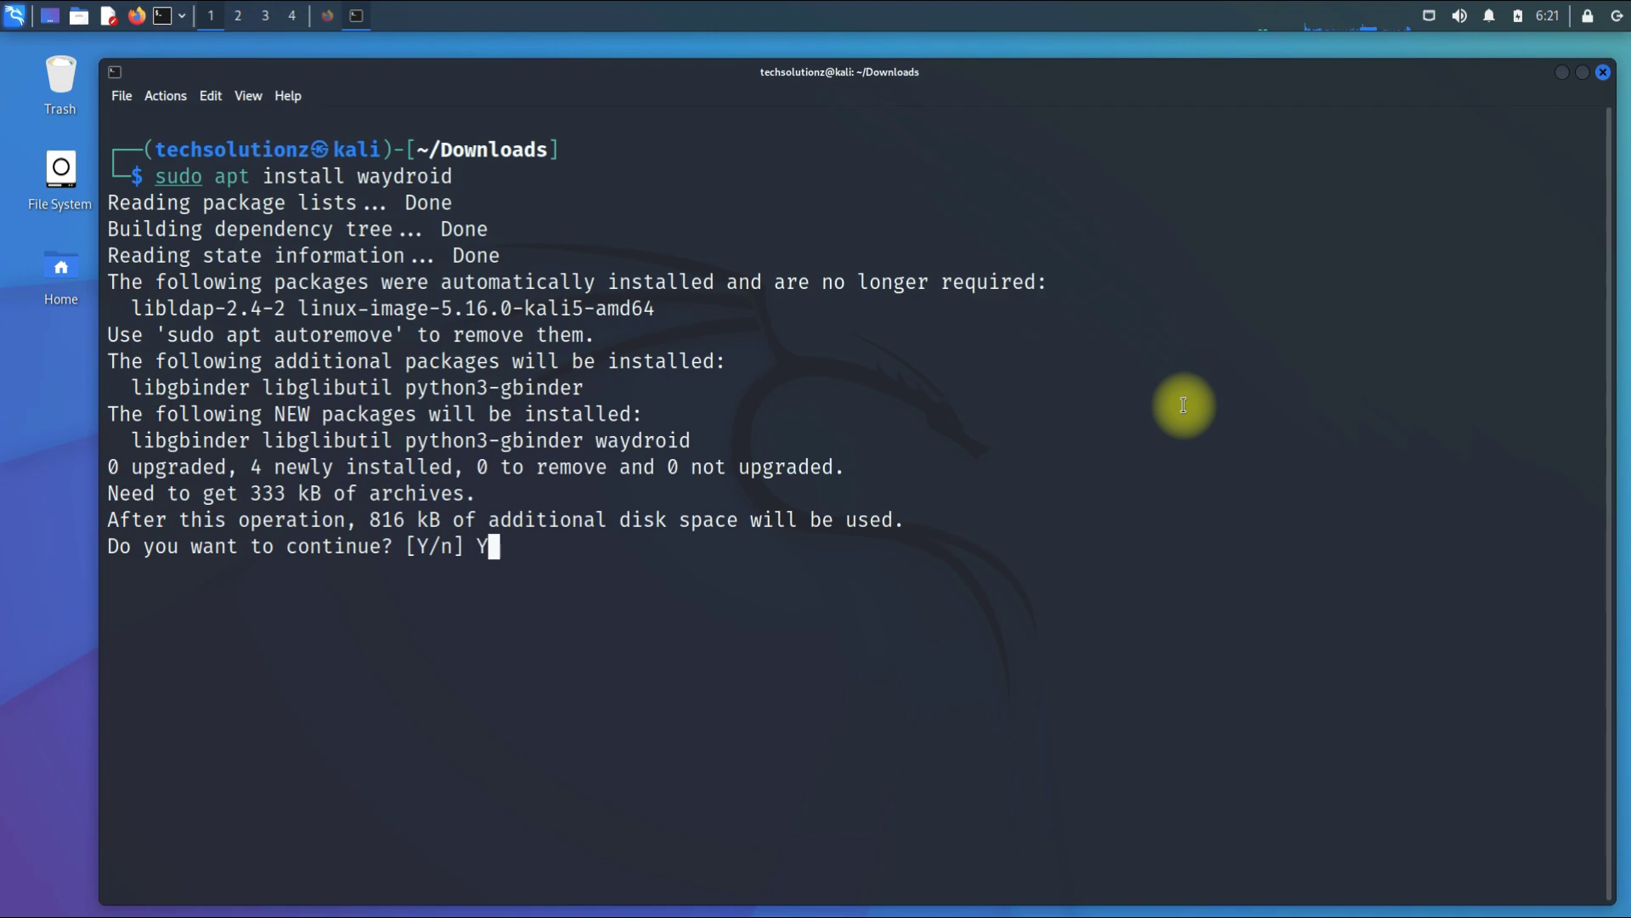
text(Y)
key(Return)
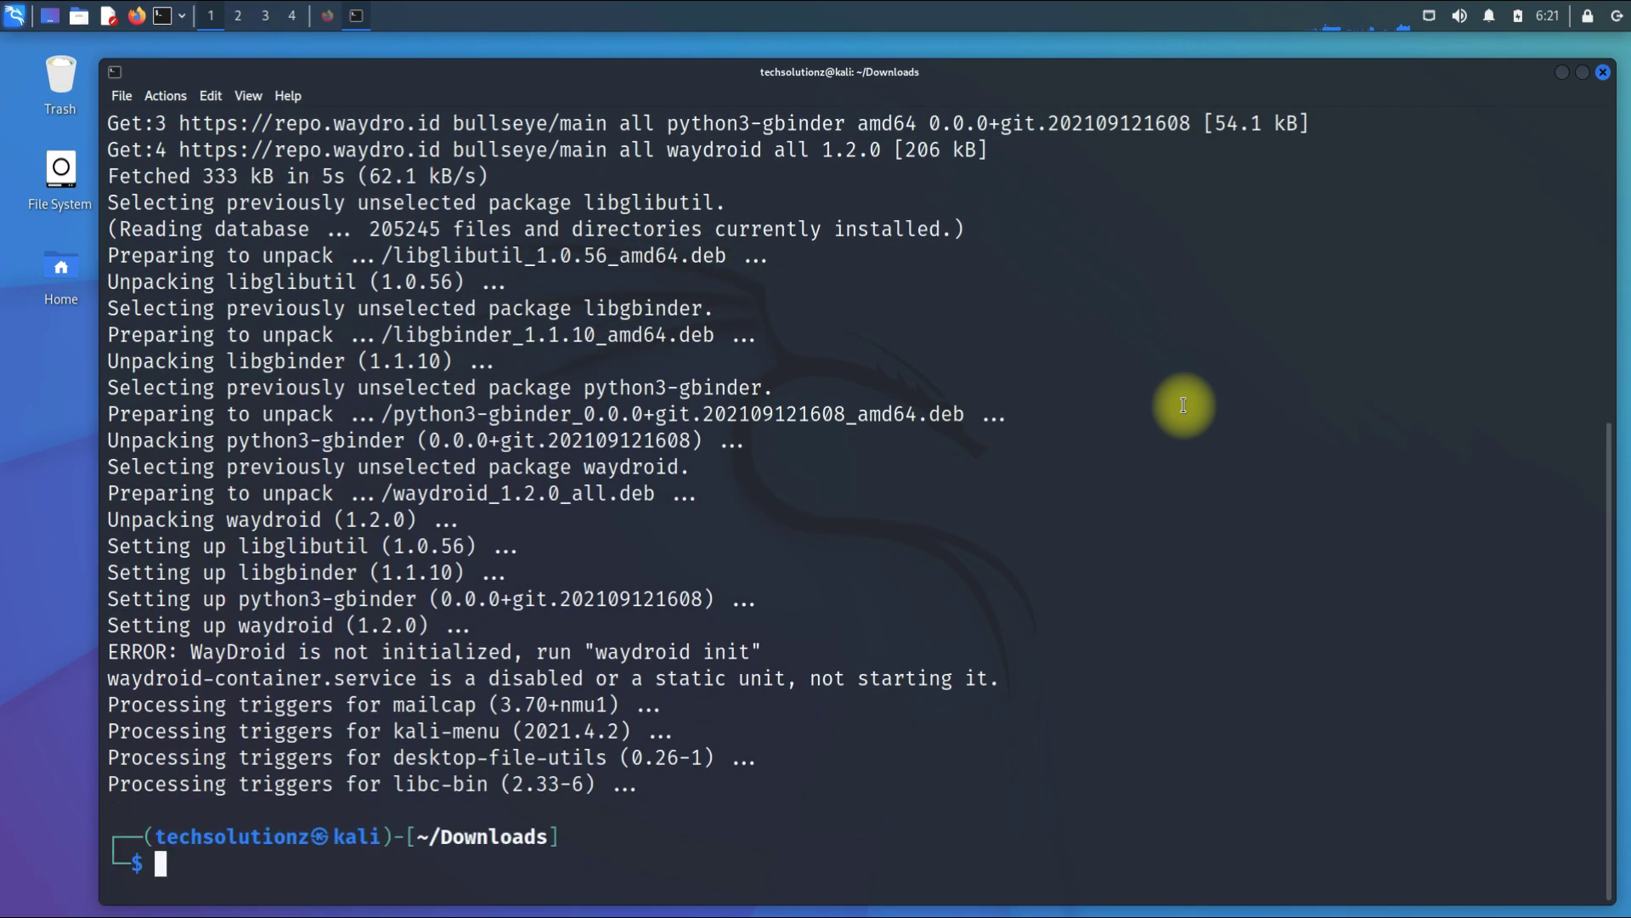
Step: Clear the install output and initialize Waydroid with sudo waydroid init
text(clear)
key(Return)
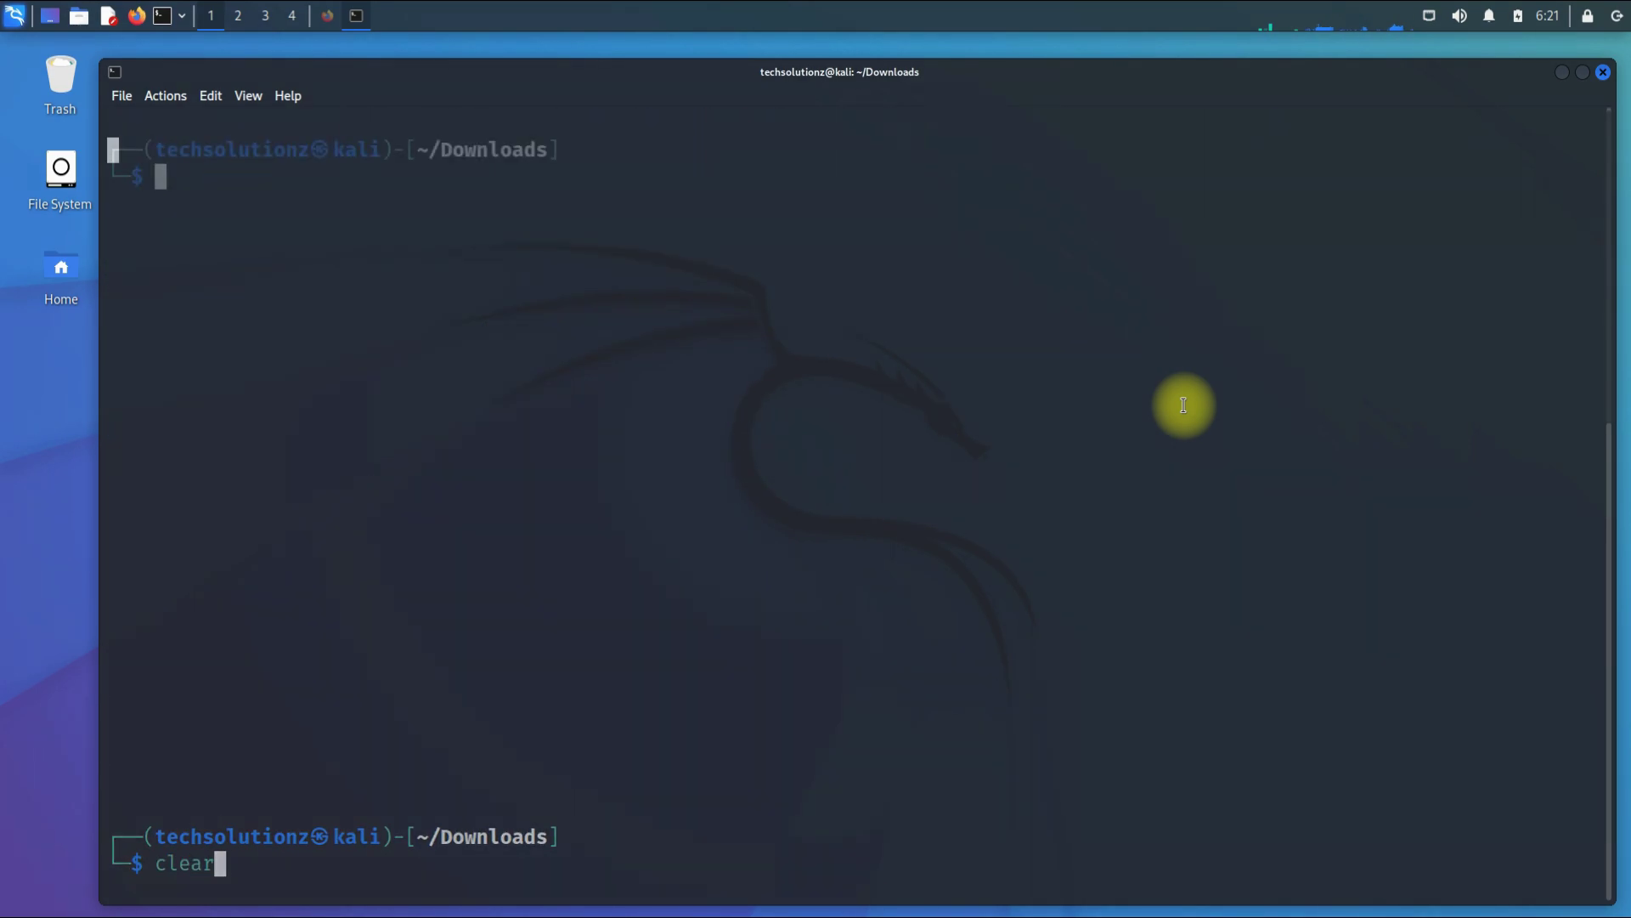
text(sudo way)
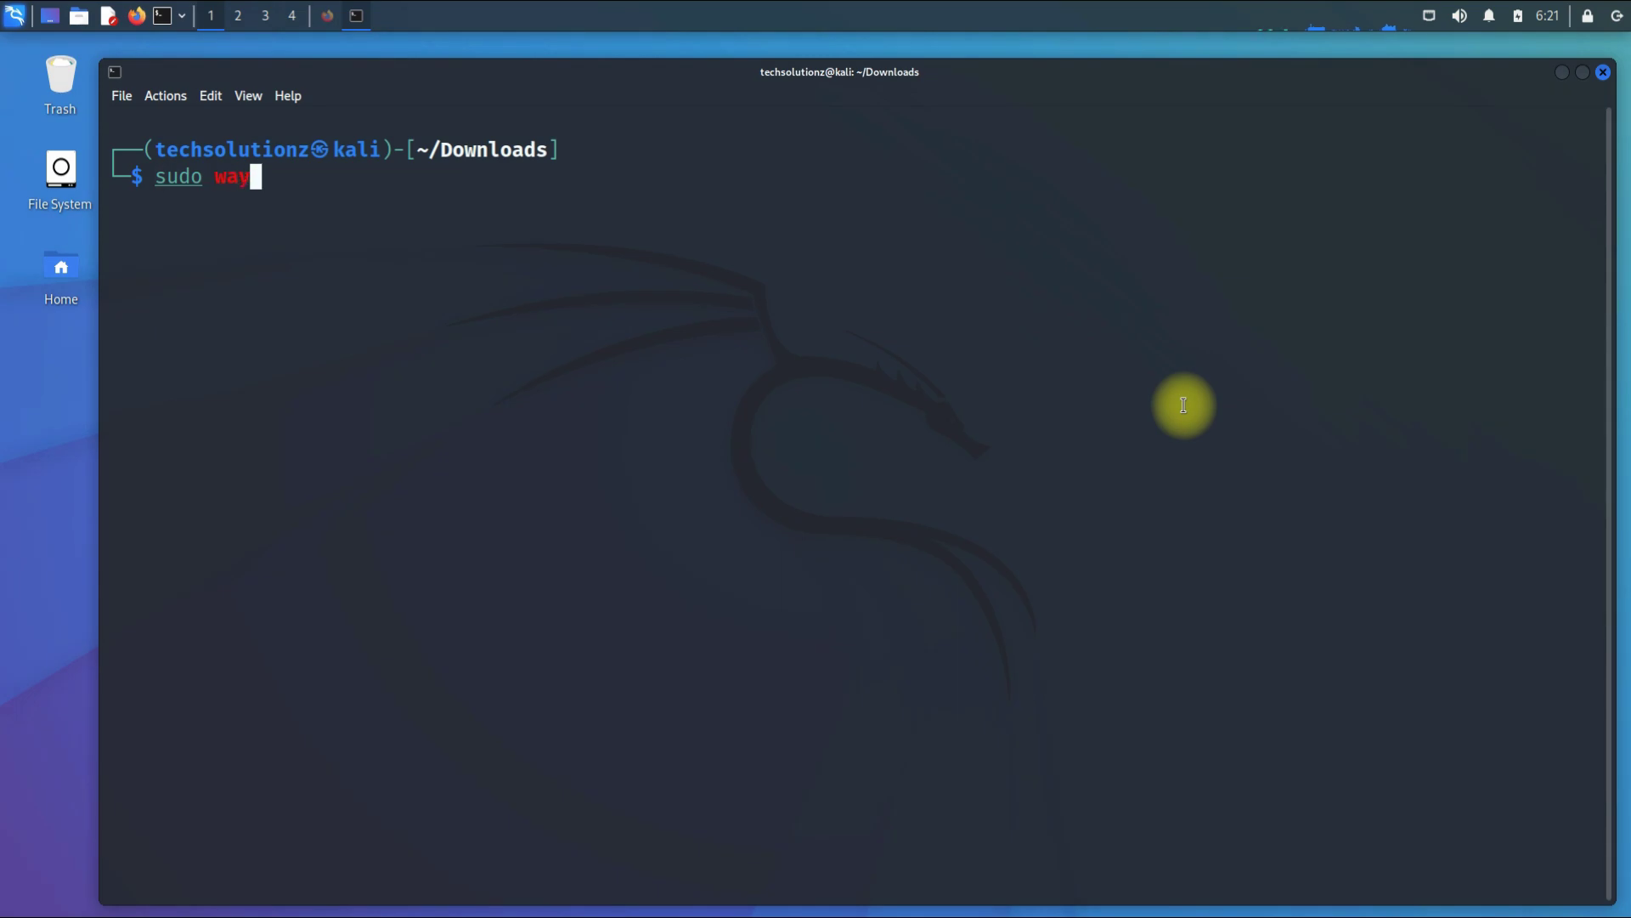
text(droid)
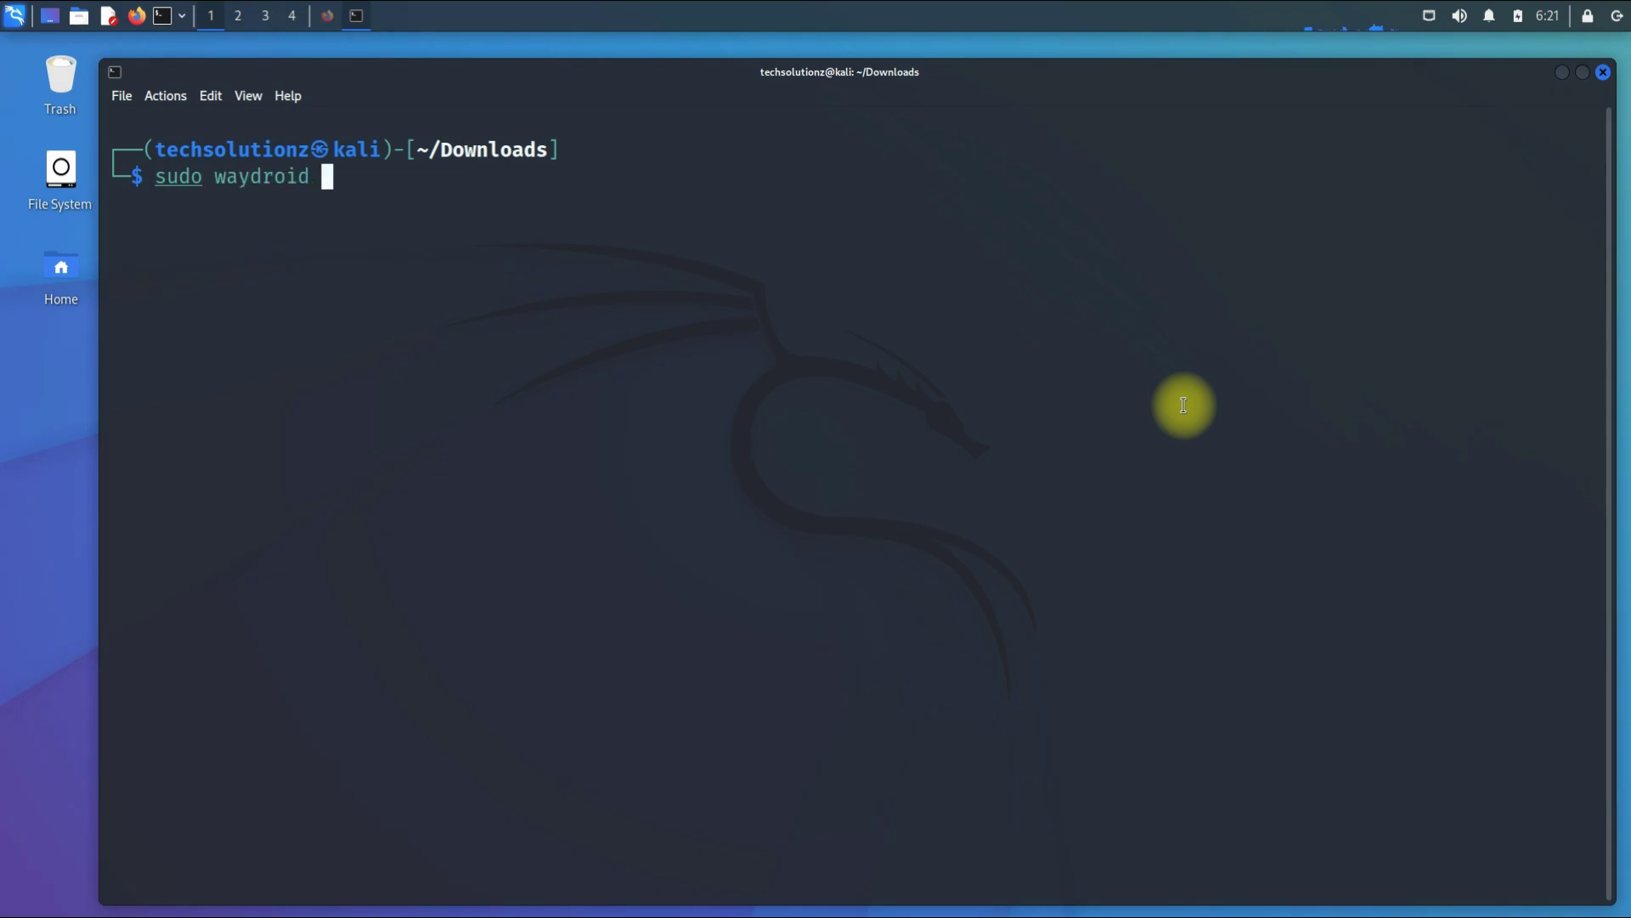
text( init)
key(Return)
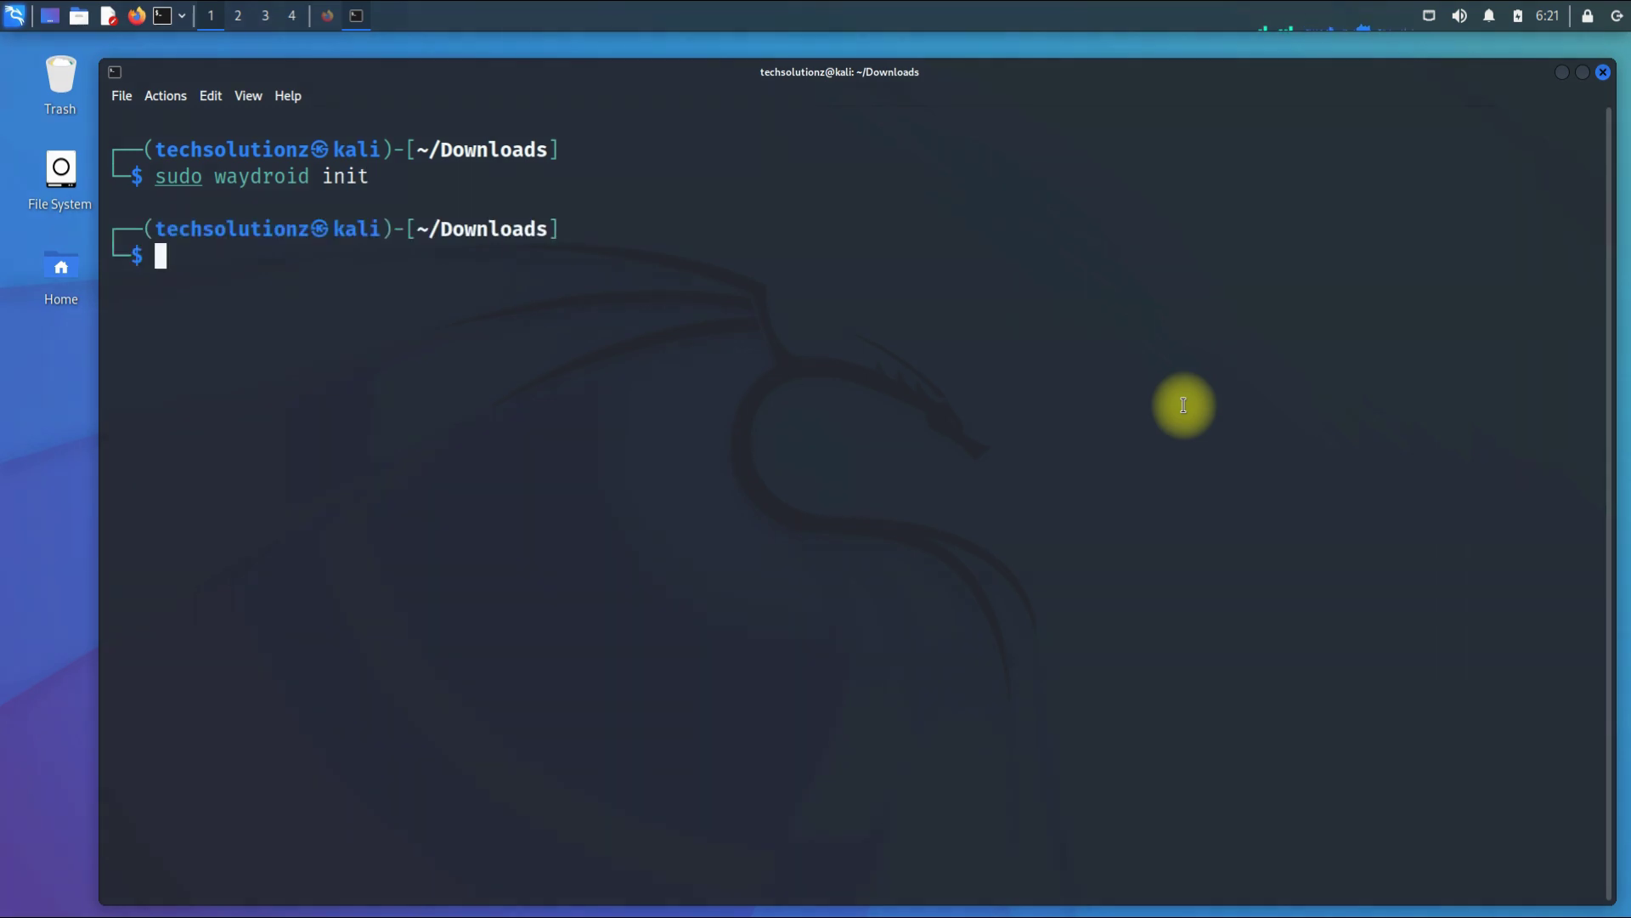
Step: Clear the screen and restart the service with sudo systemctl restart waydroid-container
text(clear)
key(Return)
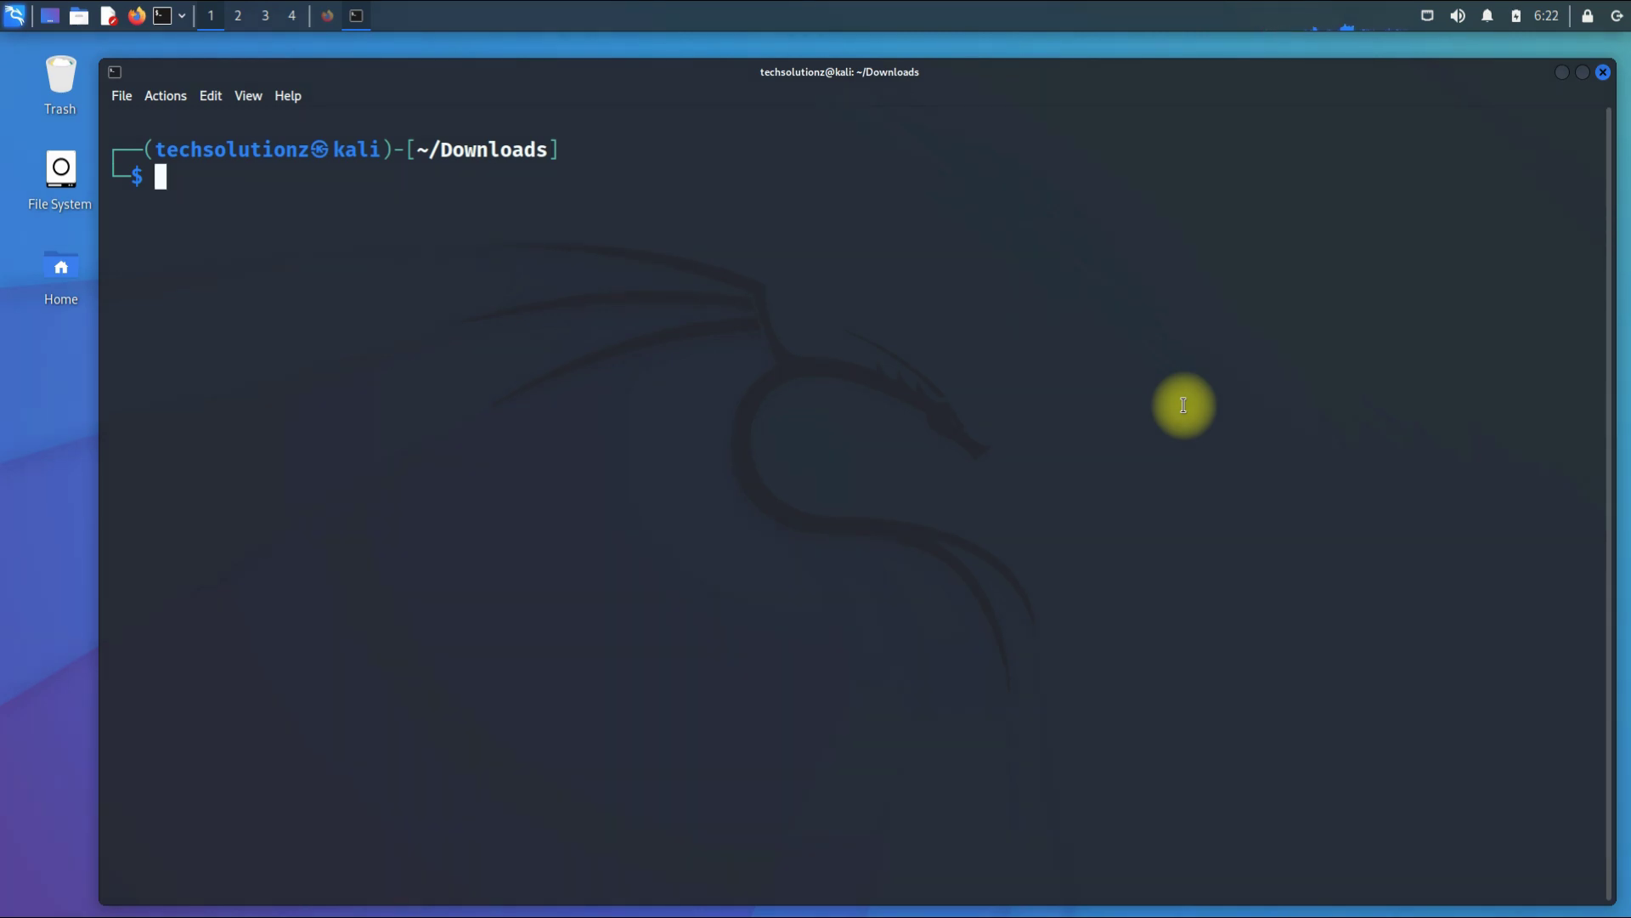
text(s)
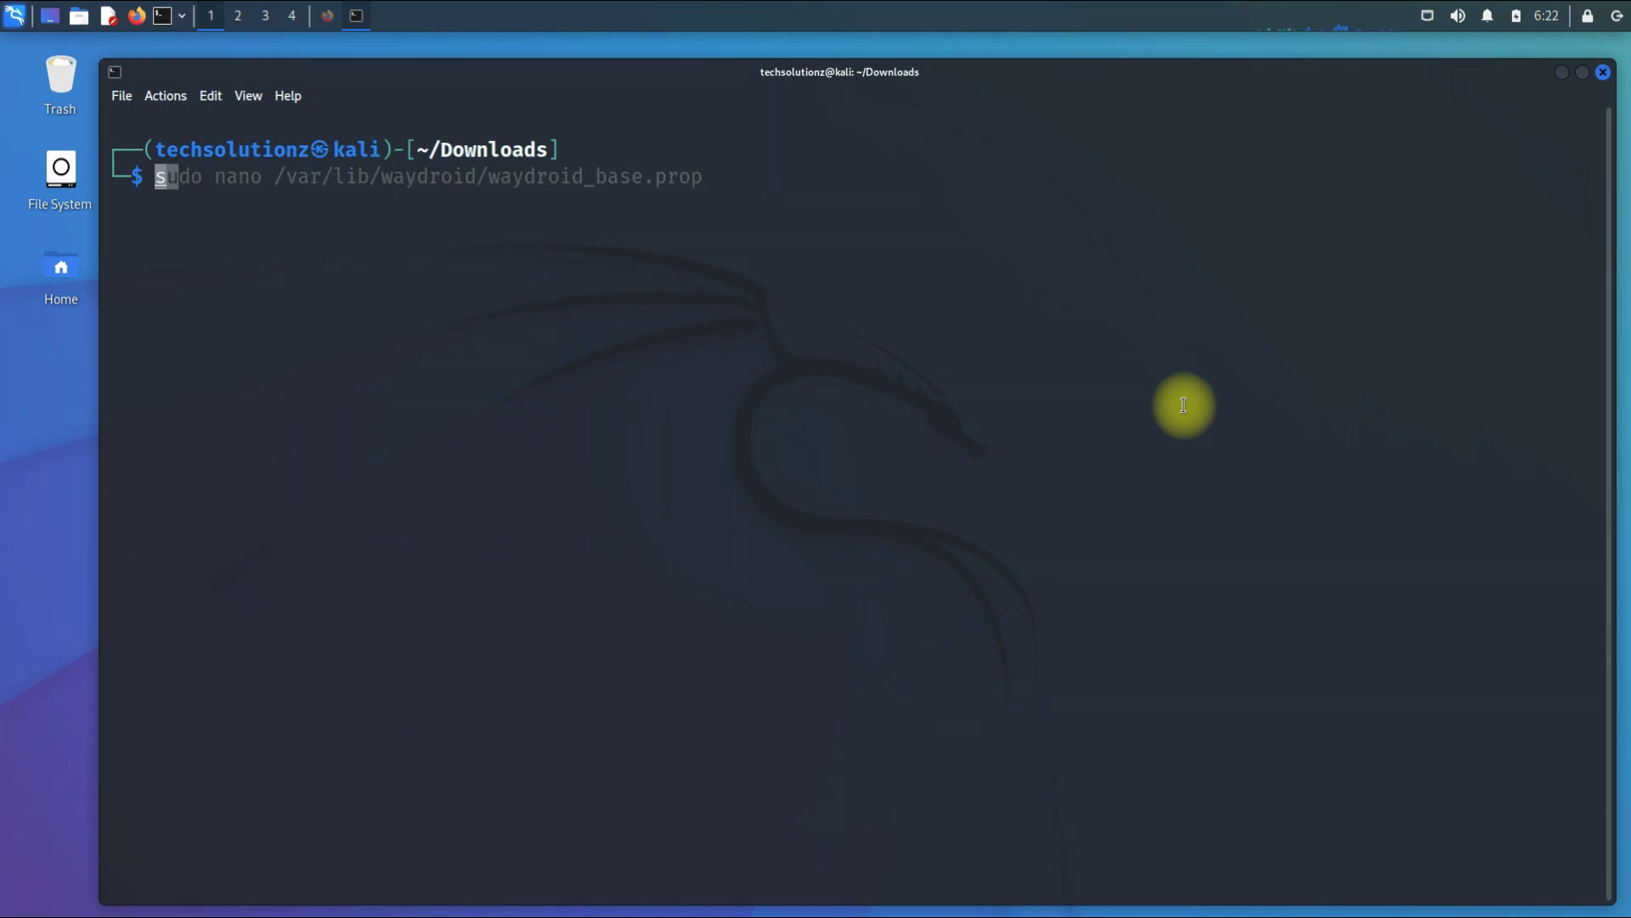
text(udo sys)
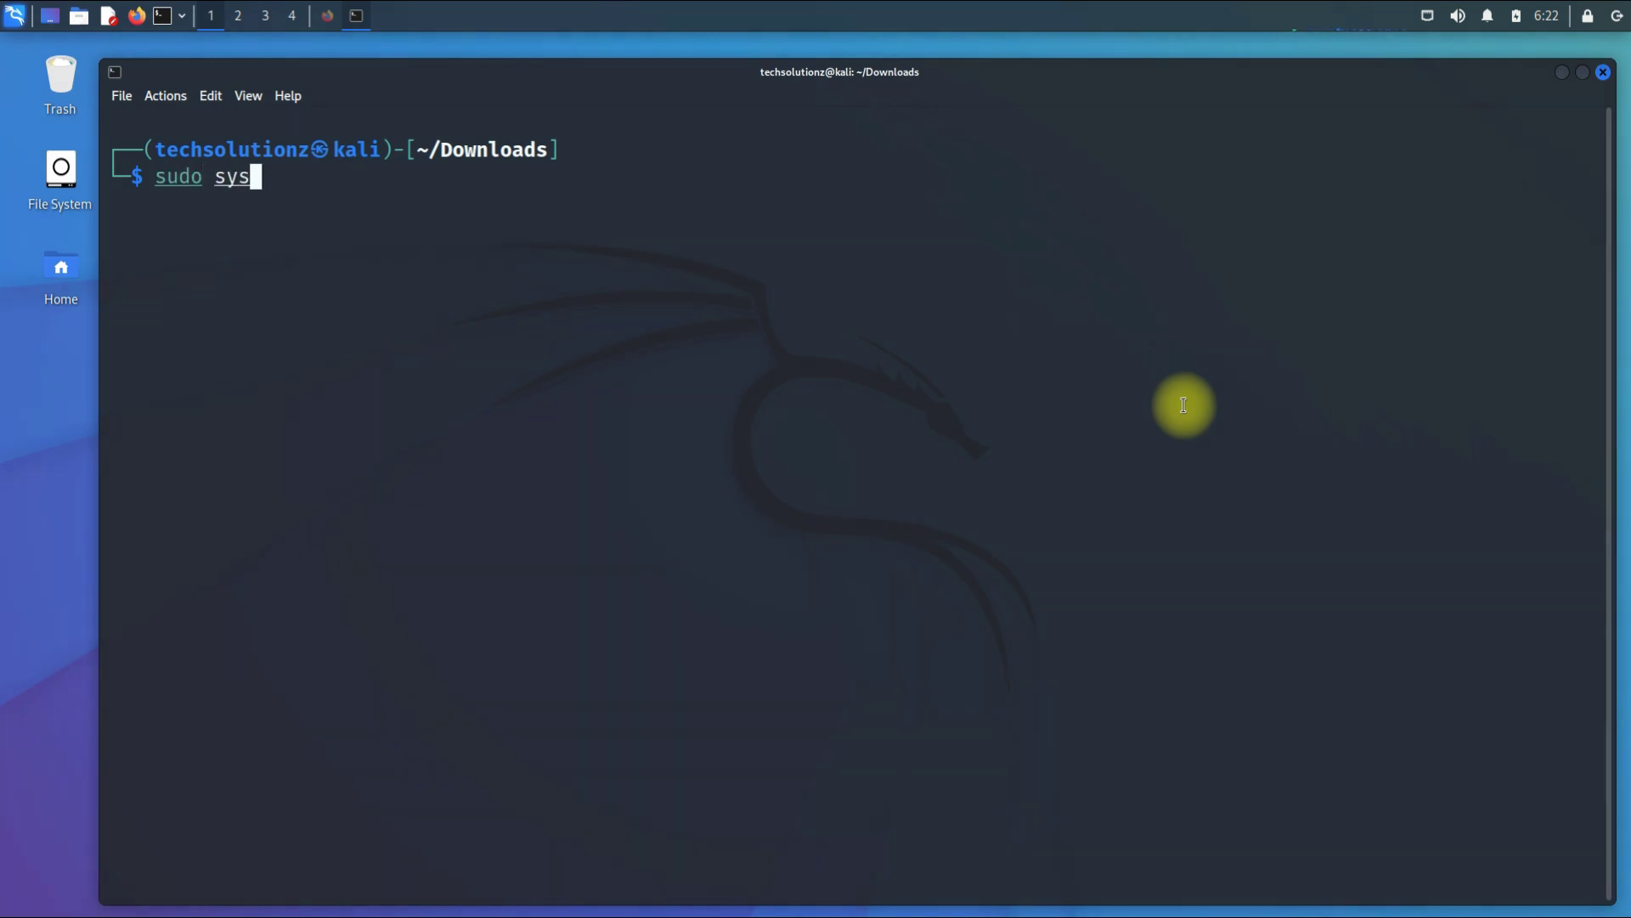
text(temctl)
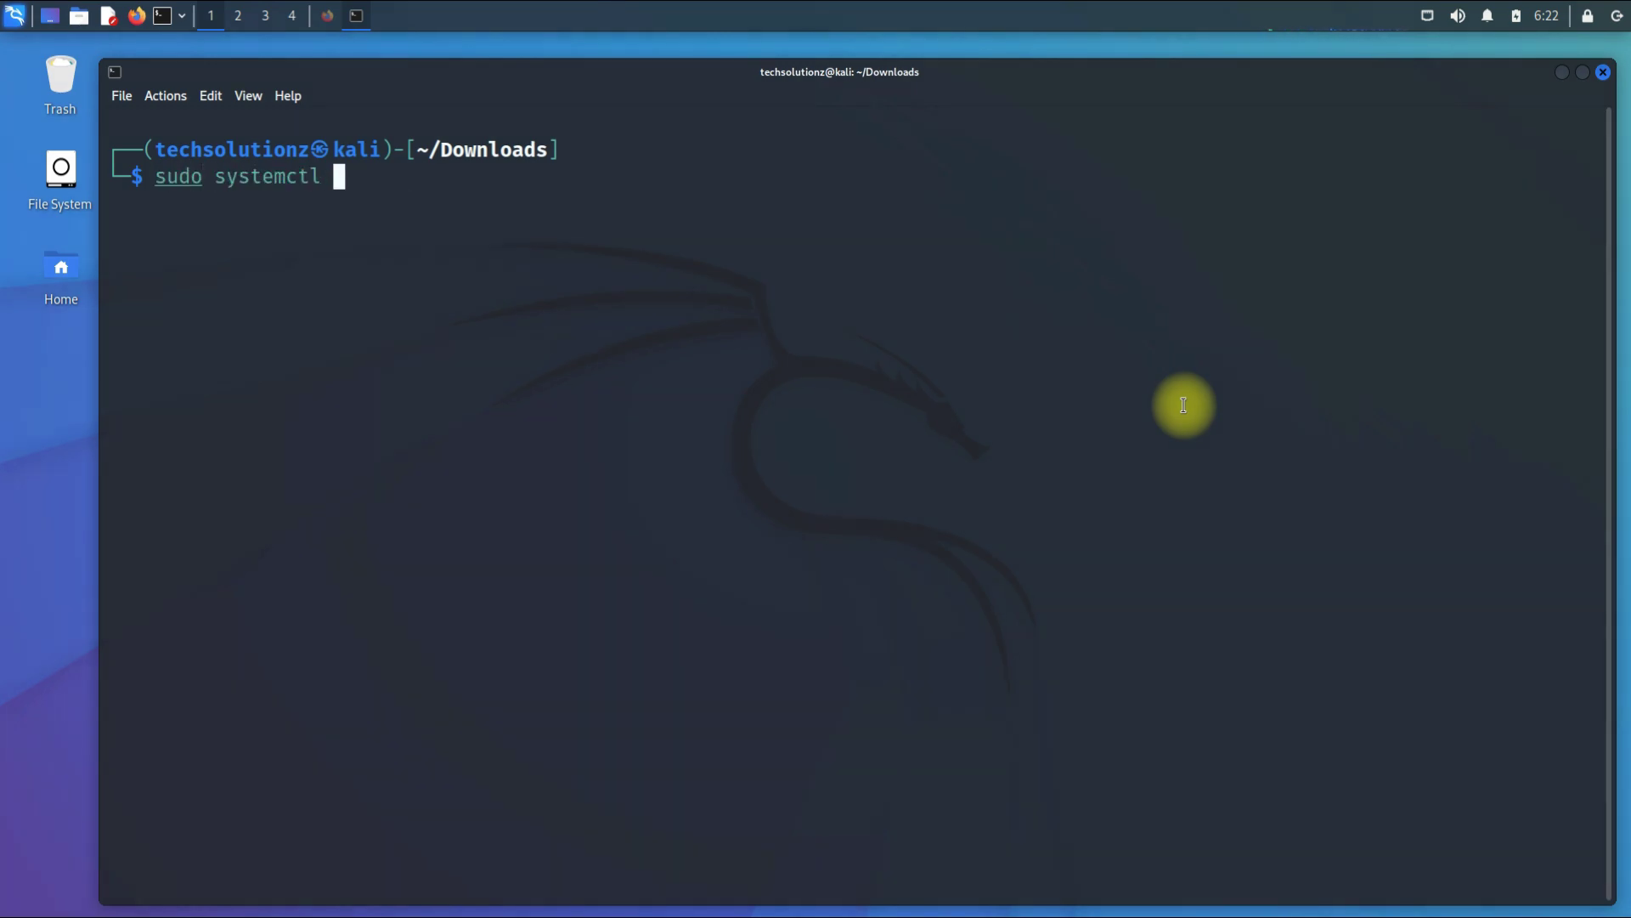
text( restart wa)
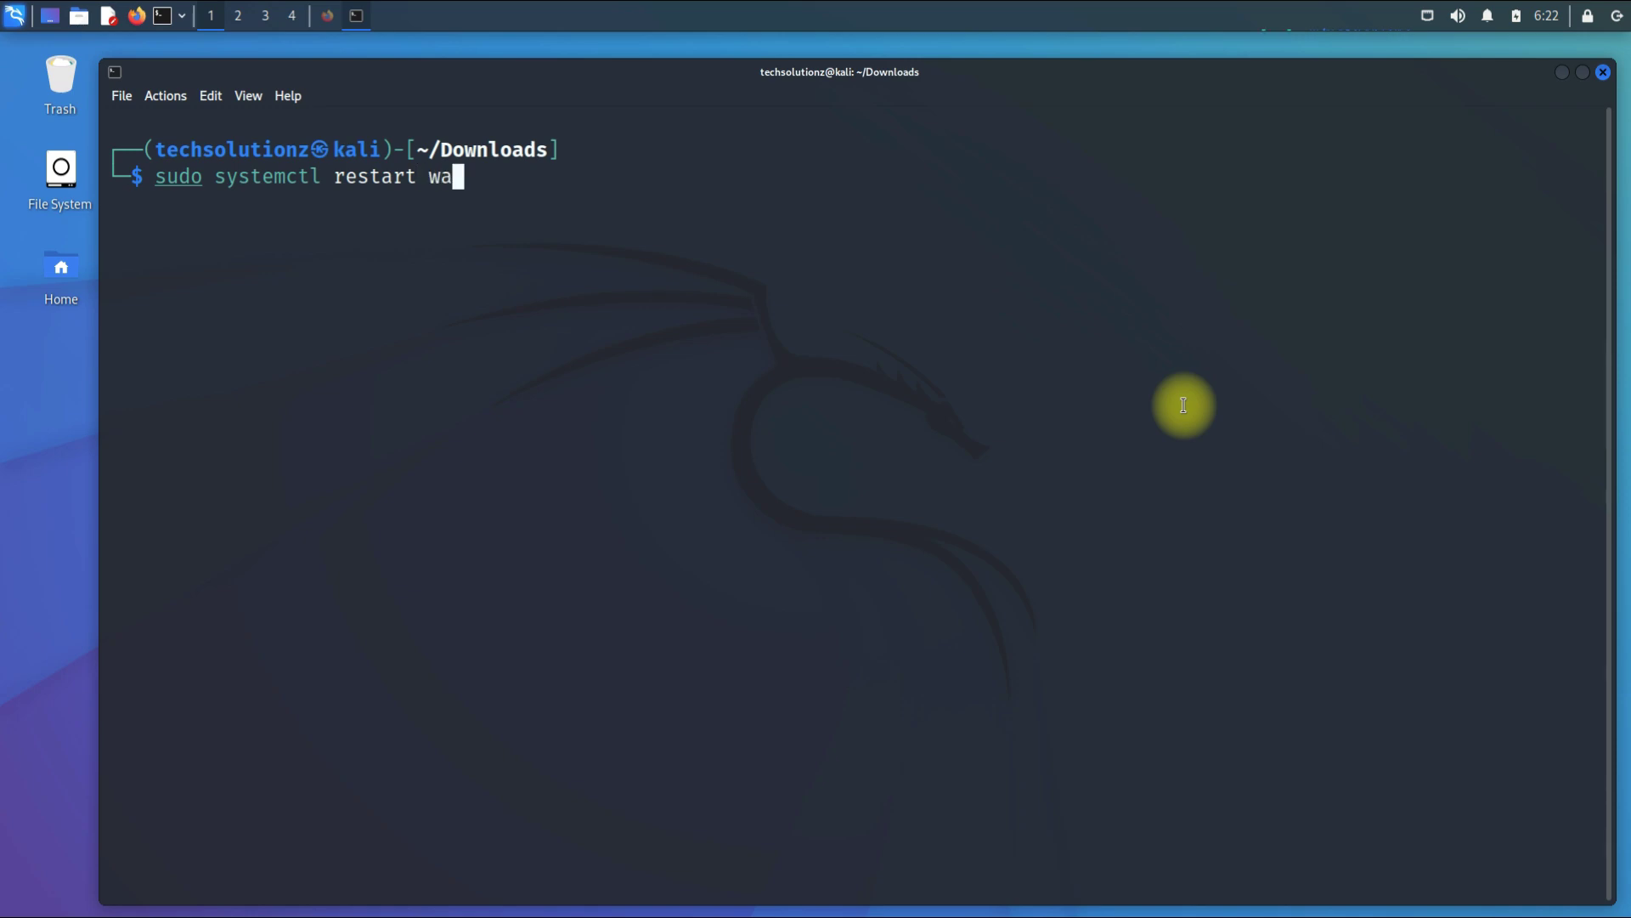
text(ydroid-container)
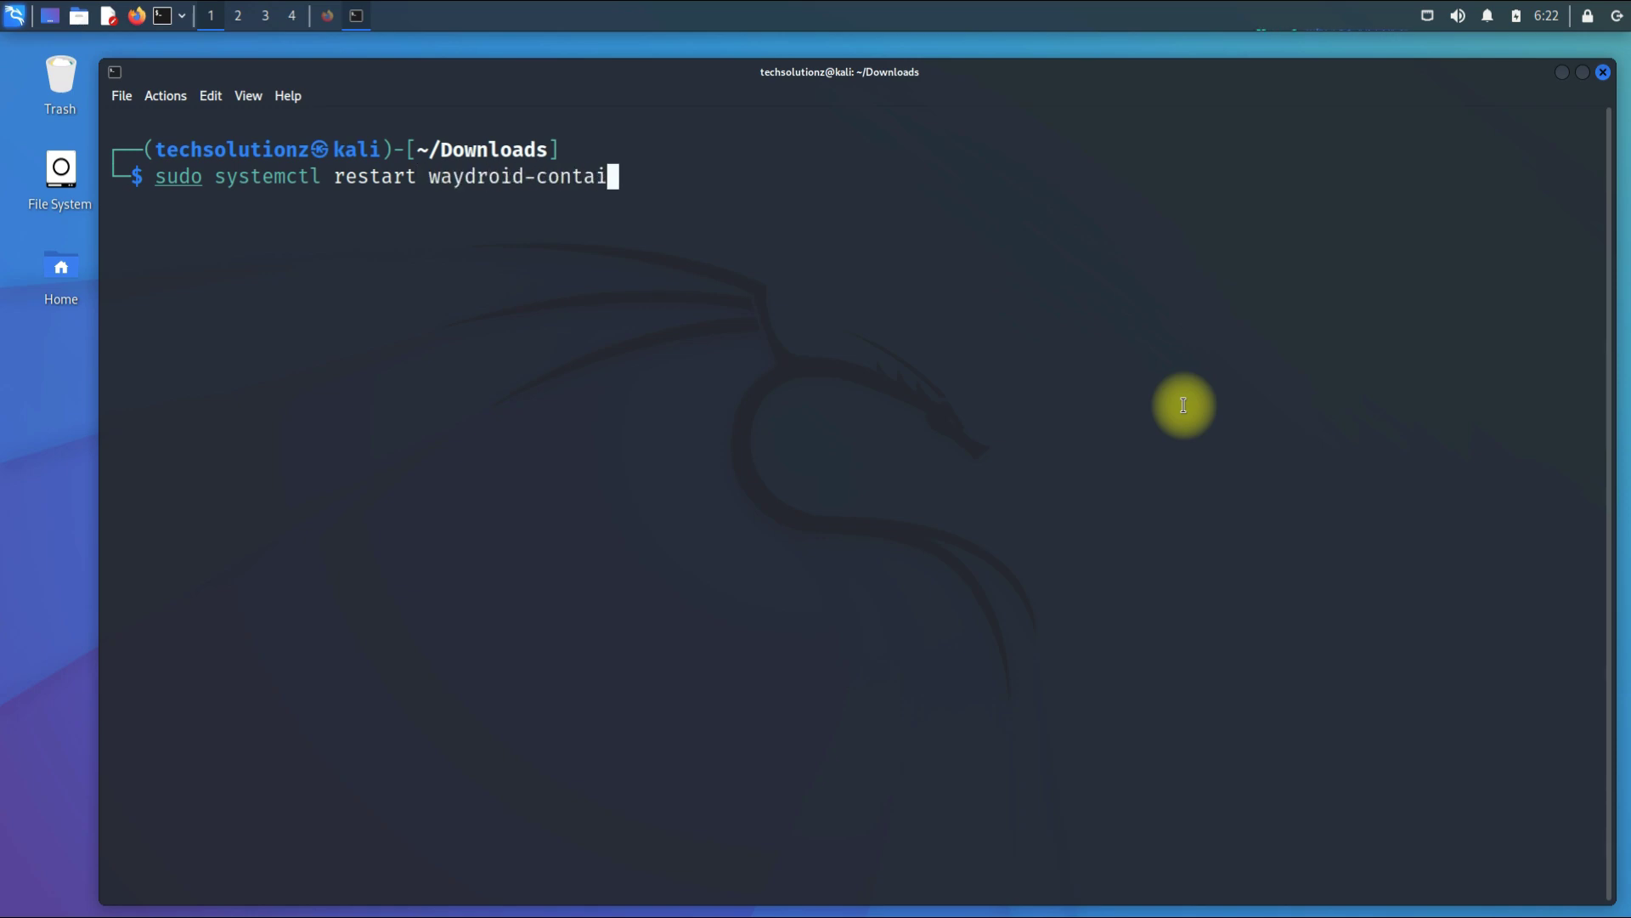
key(Return)
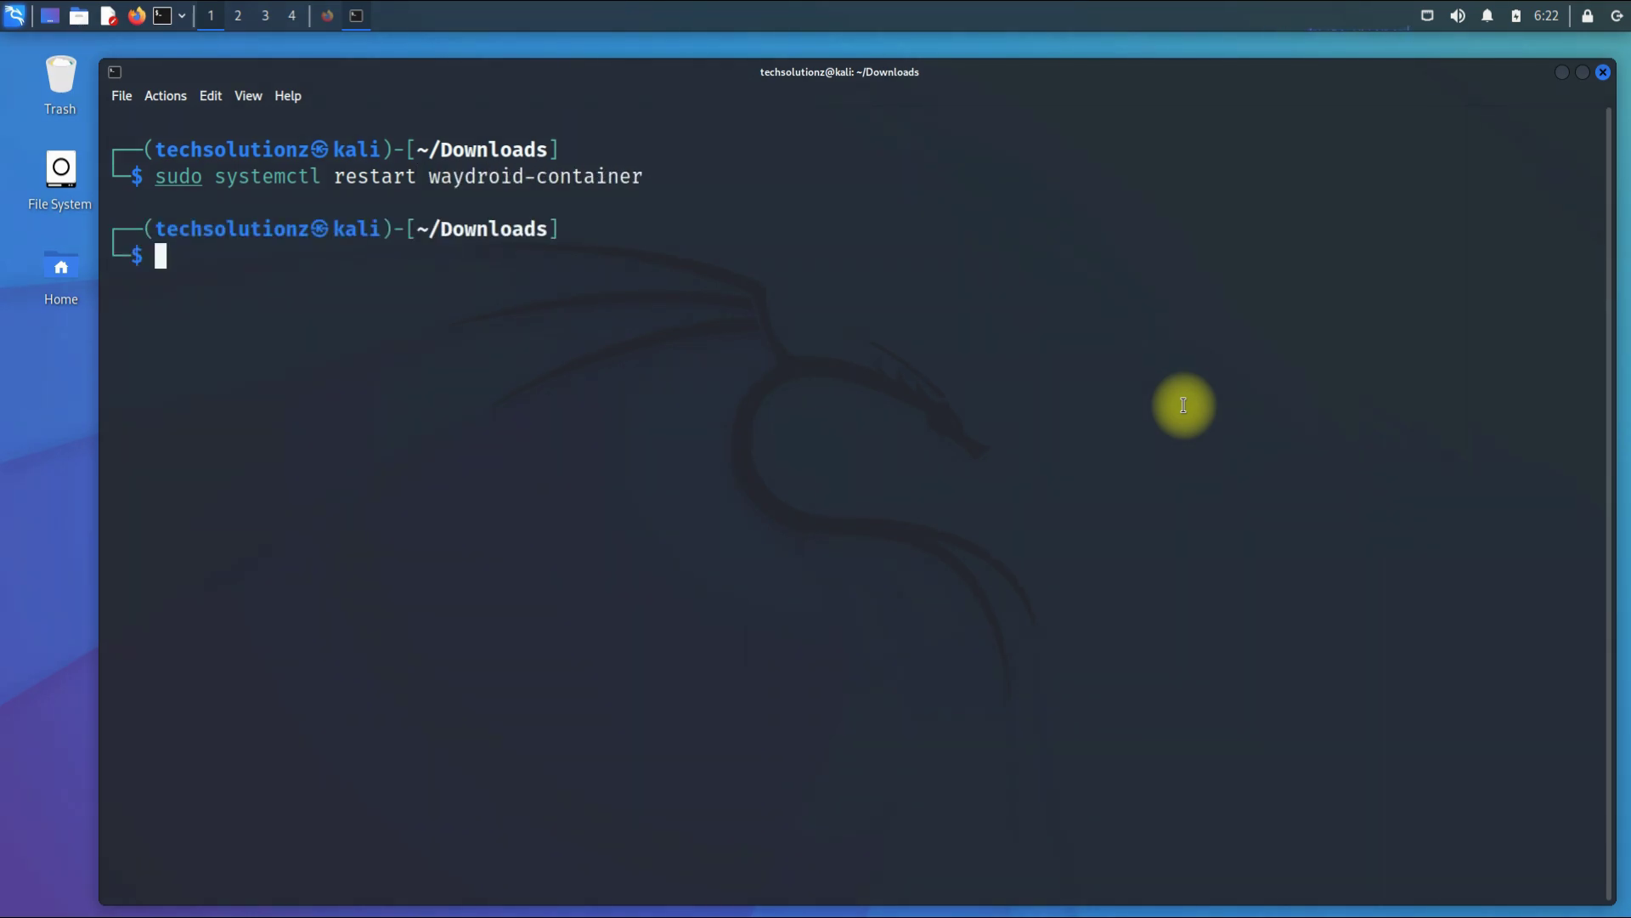
Step: Install weston via sudo apt install, confirming with Y, then run weston to open the compositor
text(sudo apt install weston)
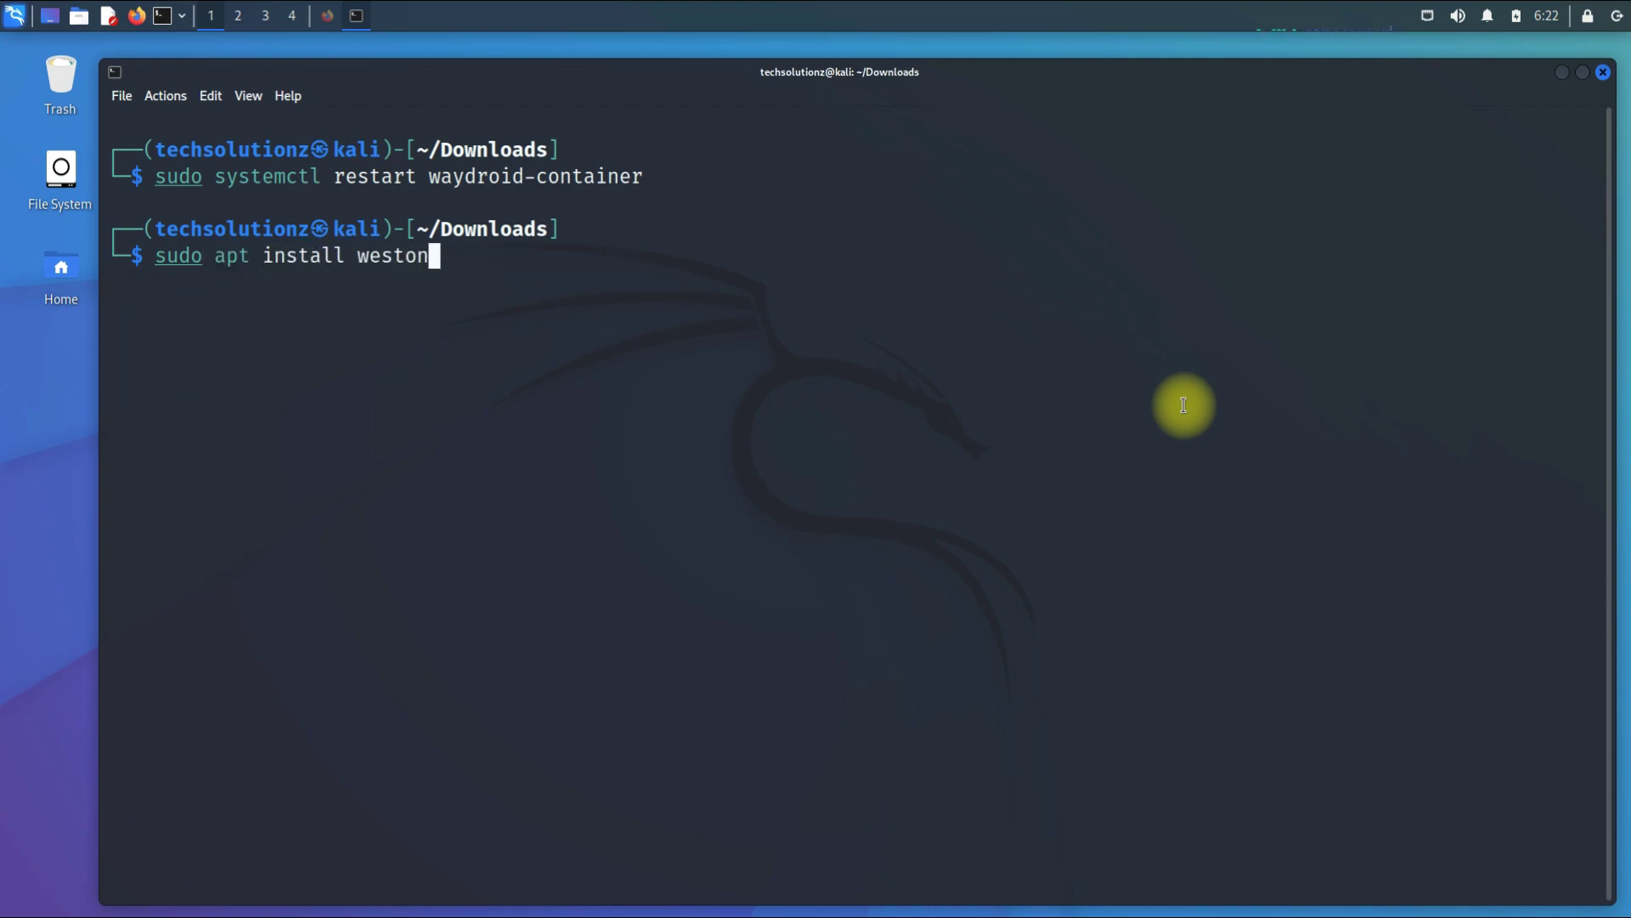
key(Return)
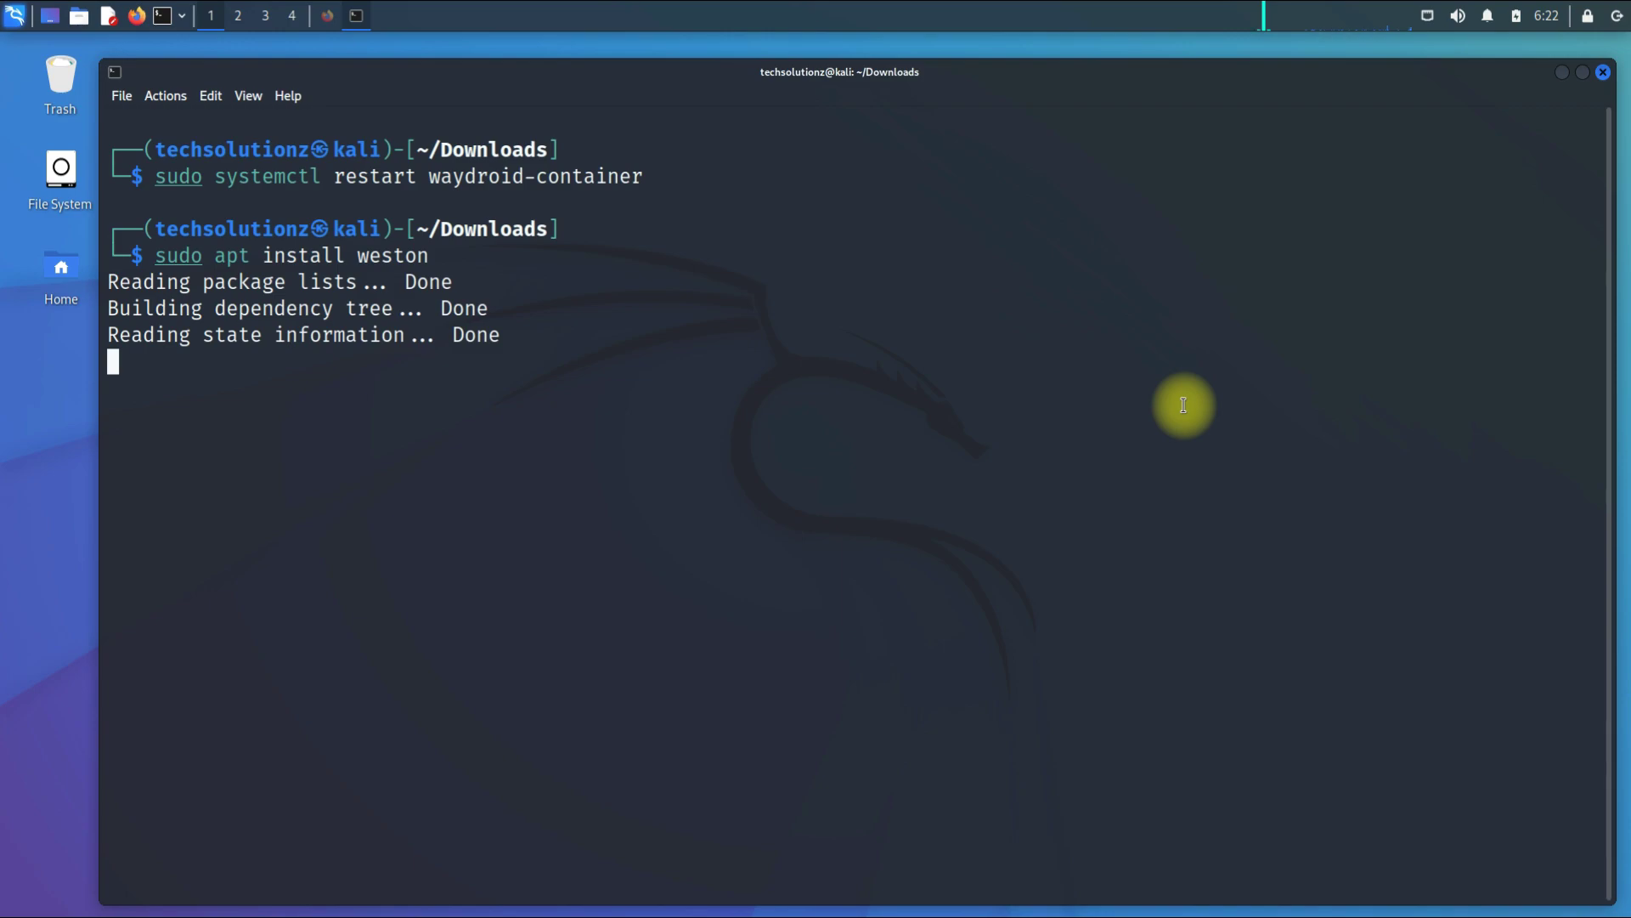
text(Y)
key(Return)
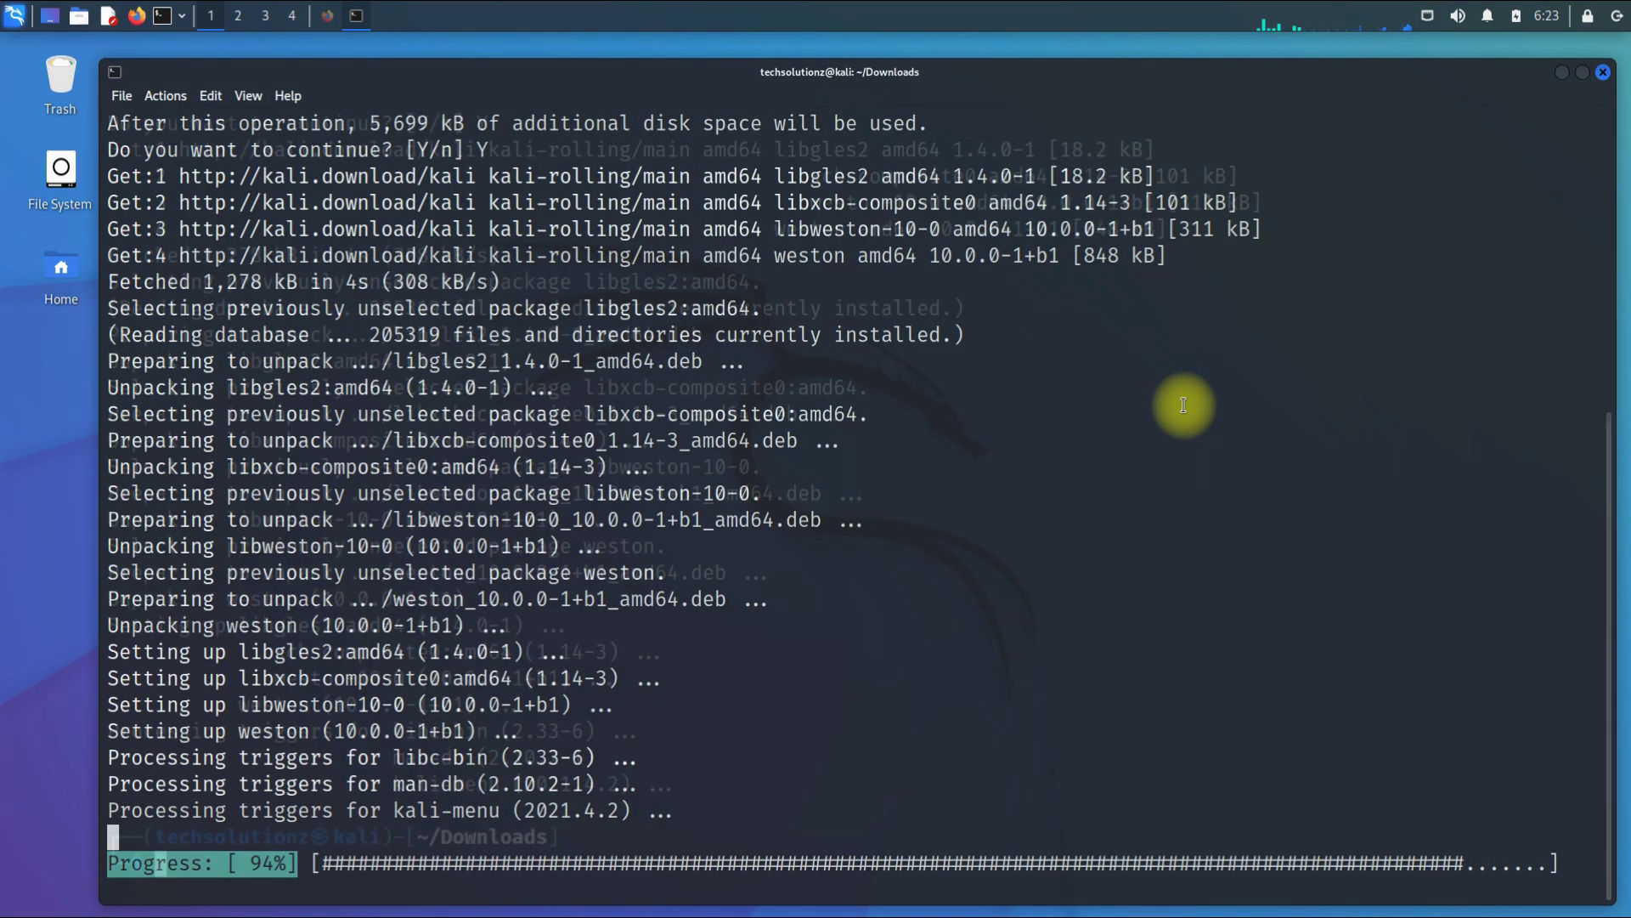
text(weston)
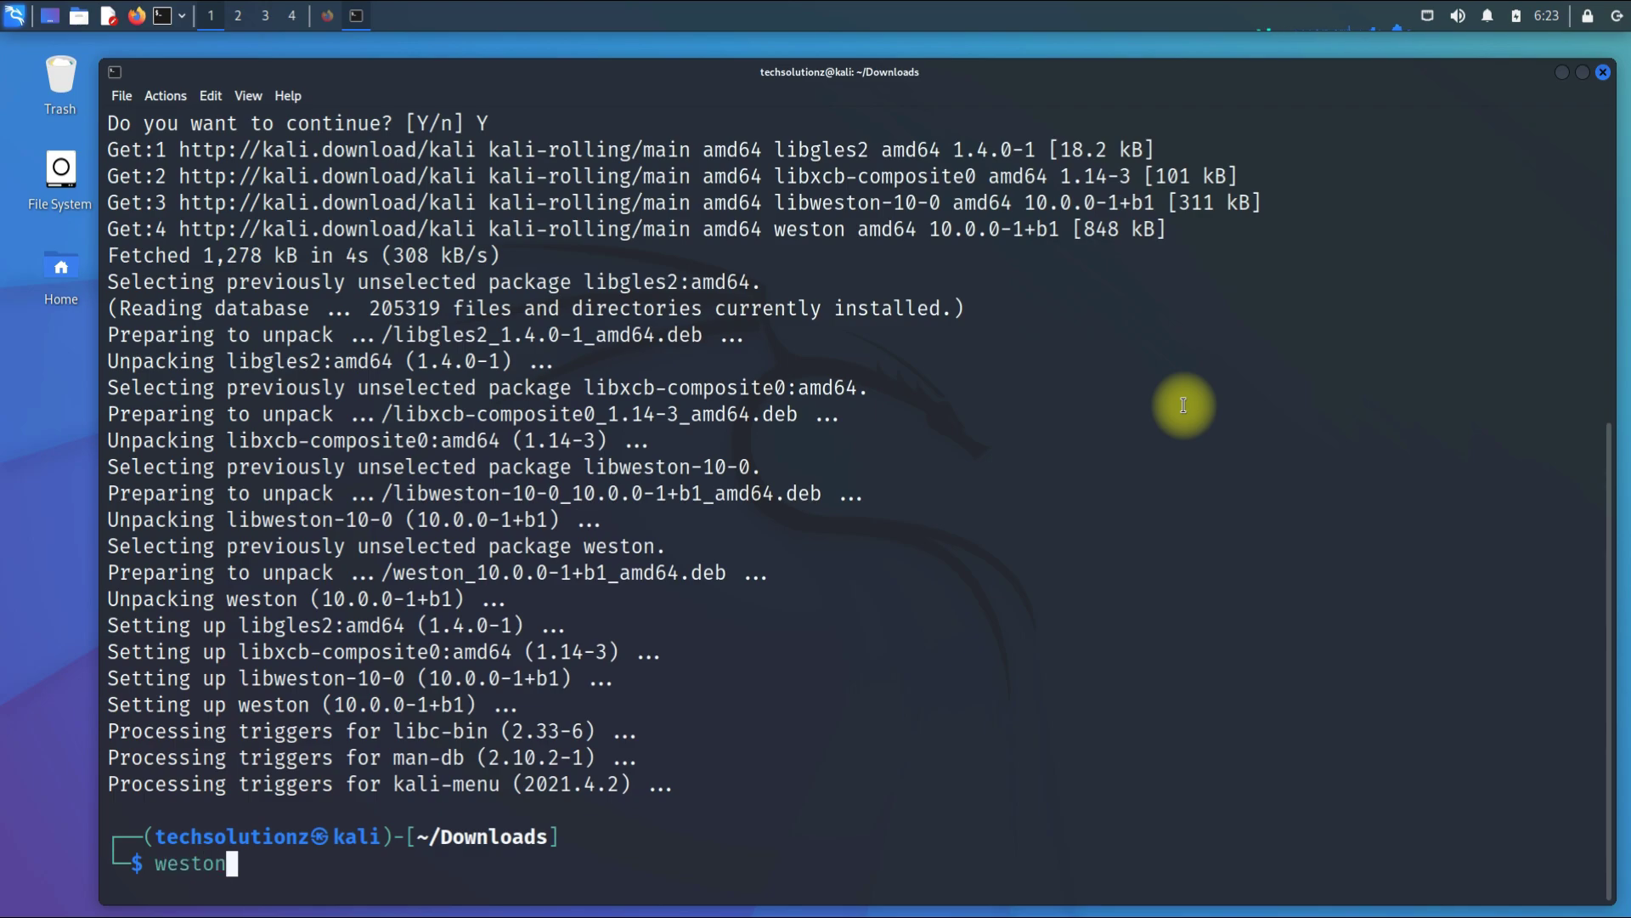
key(Return)
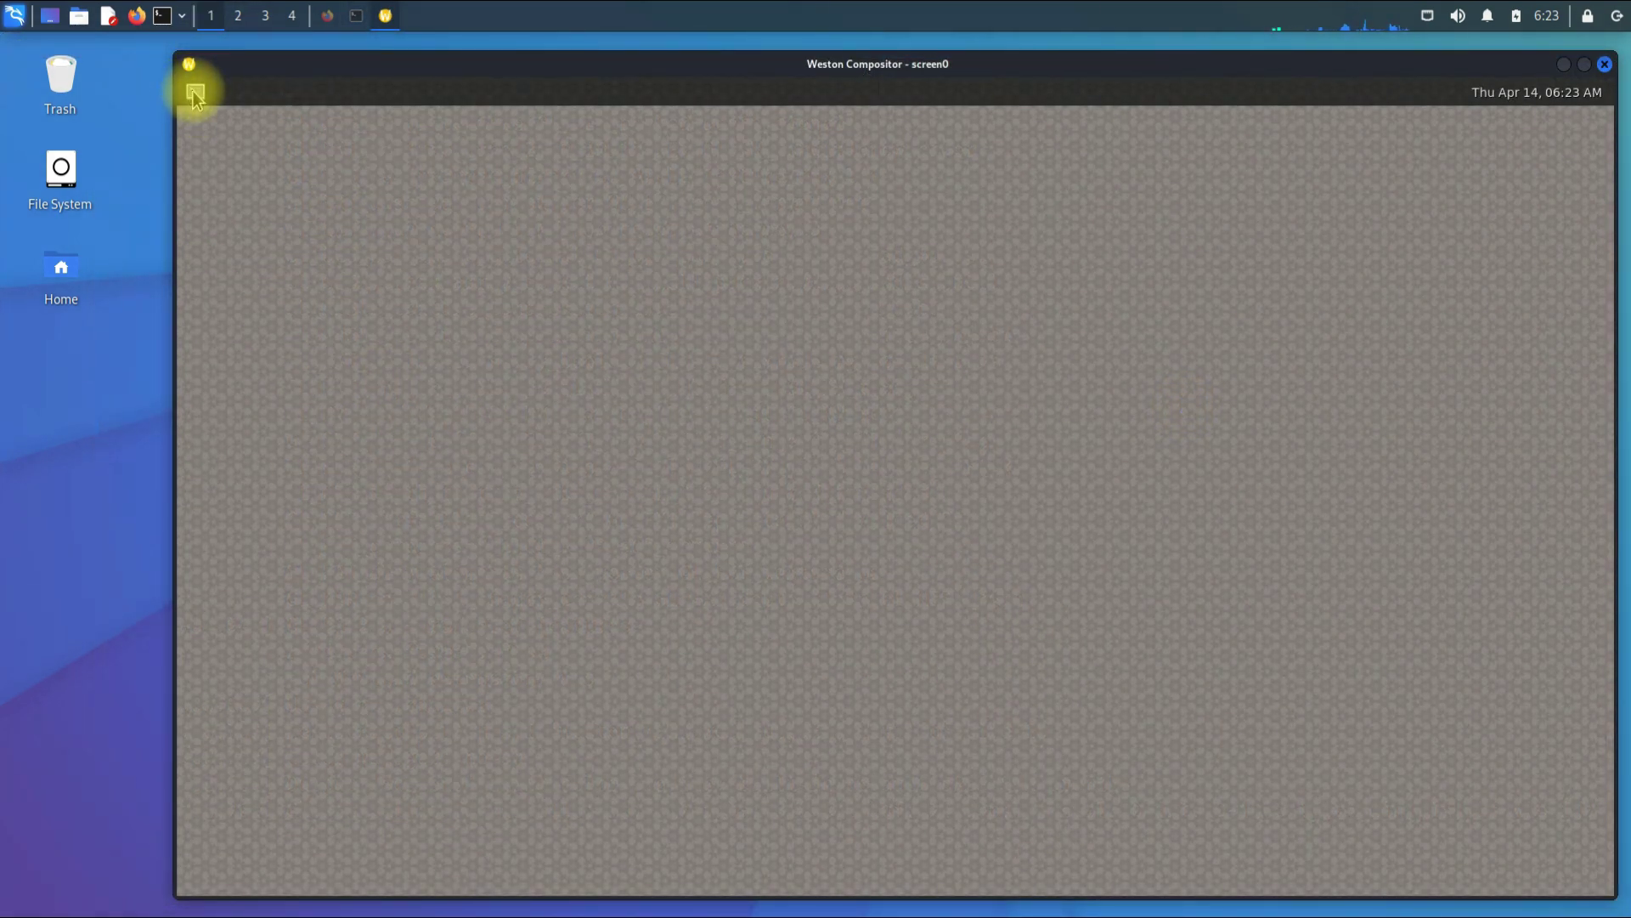
Step: In a Weston terminal, start waydroid-container with sudo, then run waydroid session start
click(195, 94)
text(sudo syst)
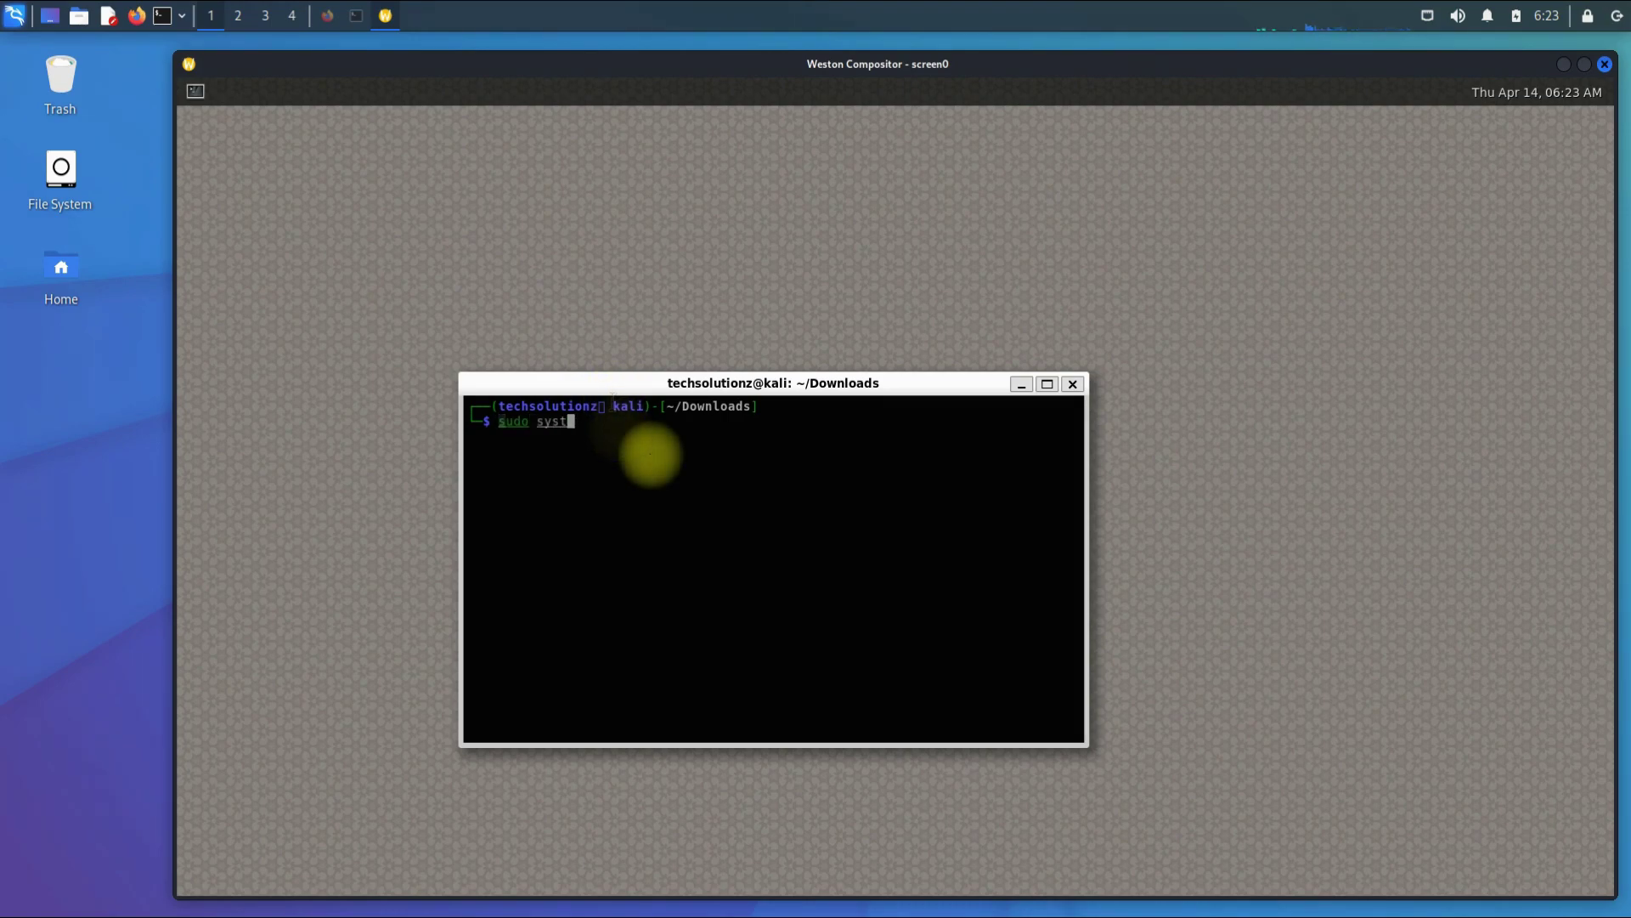
text(emctl start waydroid-container)
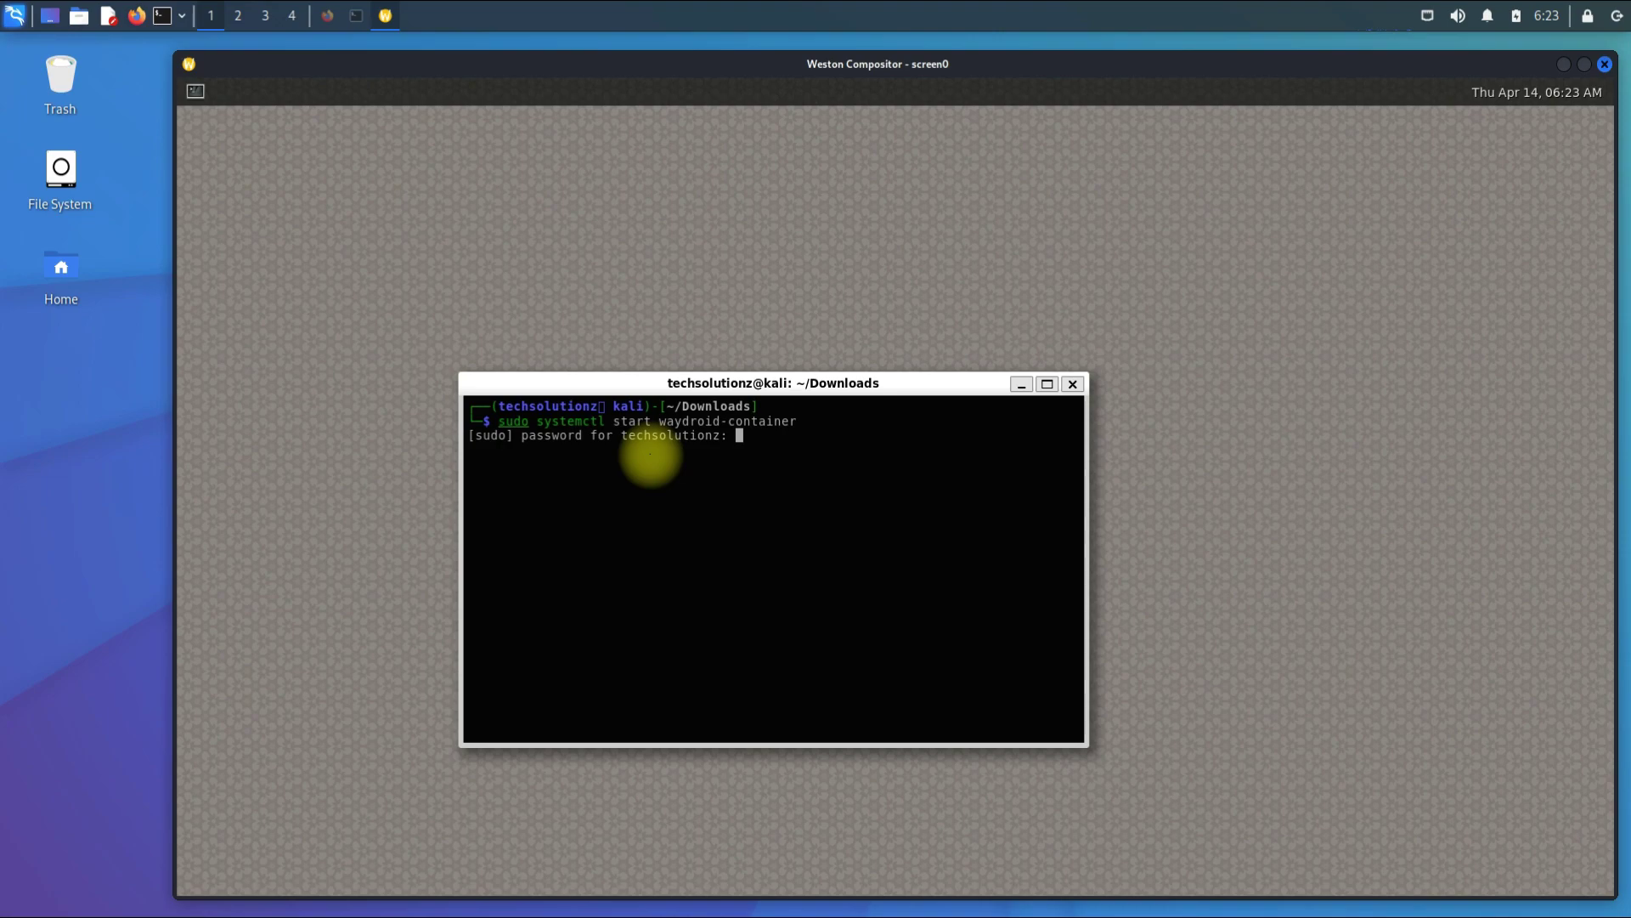
key(Return)
text(w)
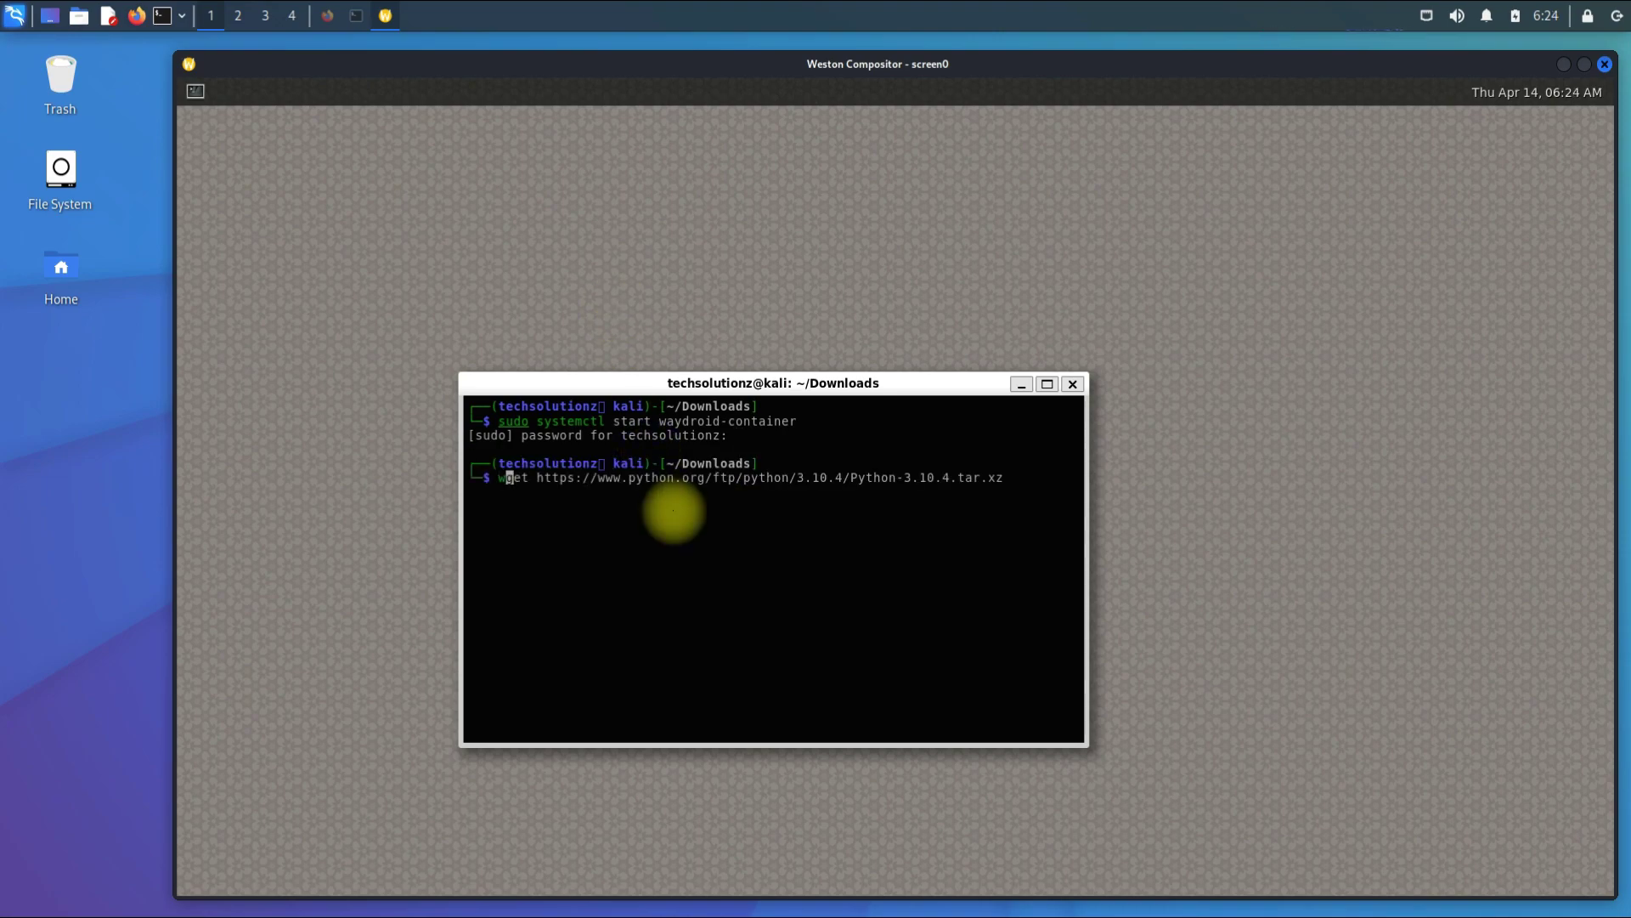
text(aydroid session start)
key(Return)
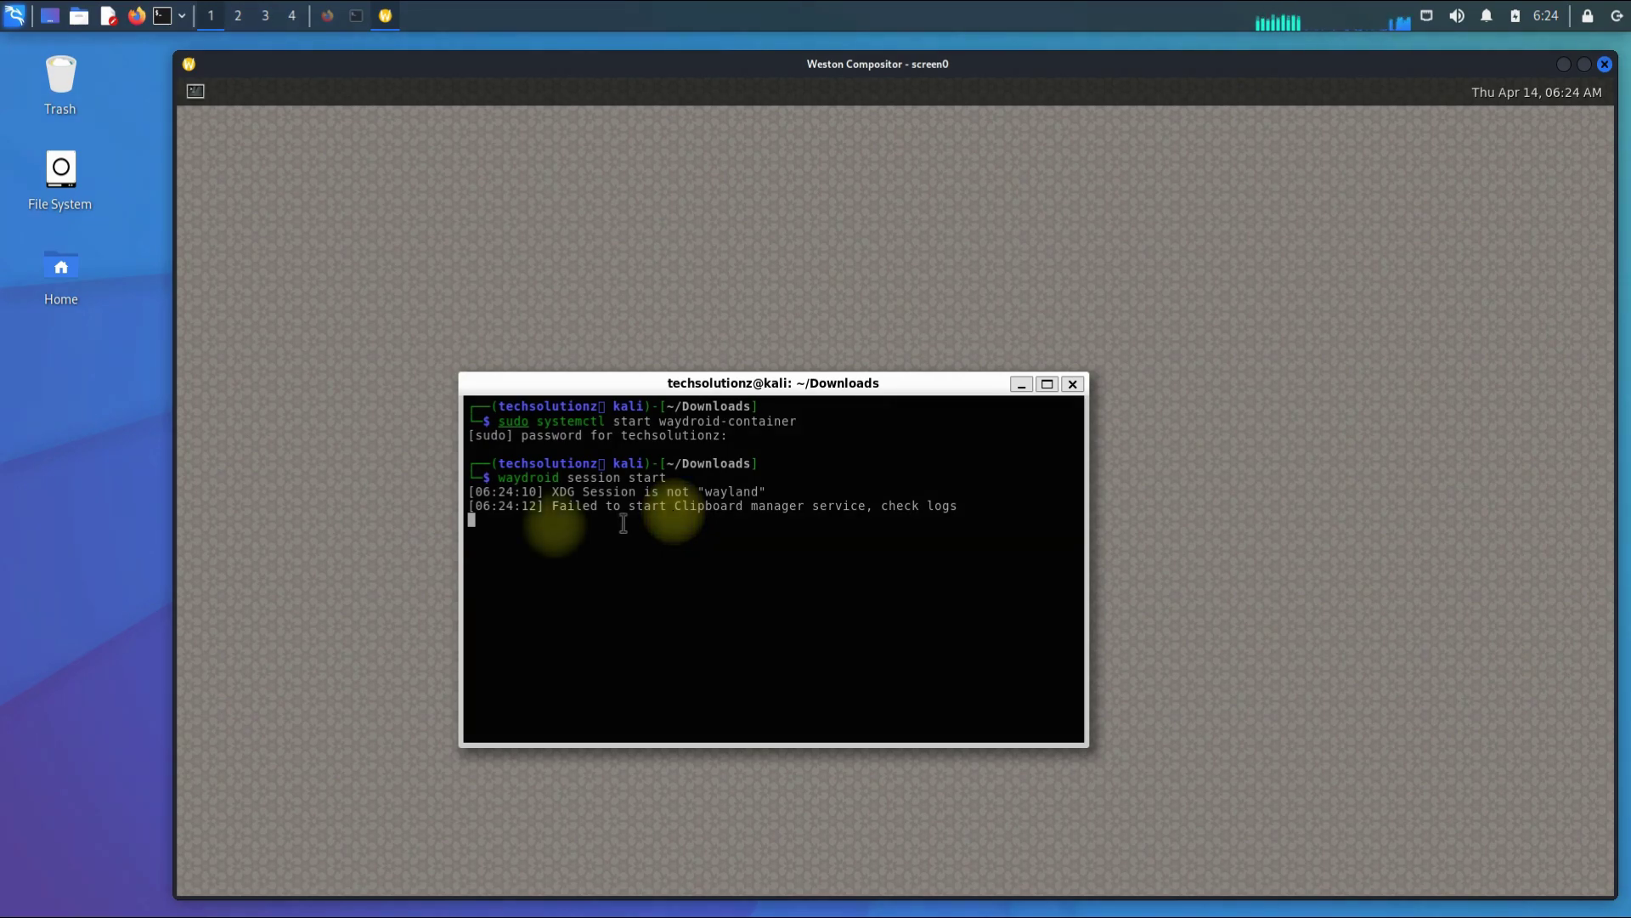
Step: Launch Waydroid from the Kali application menu under Usual Applications > Other
click(15, 15)
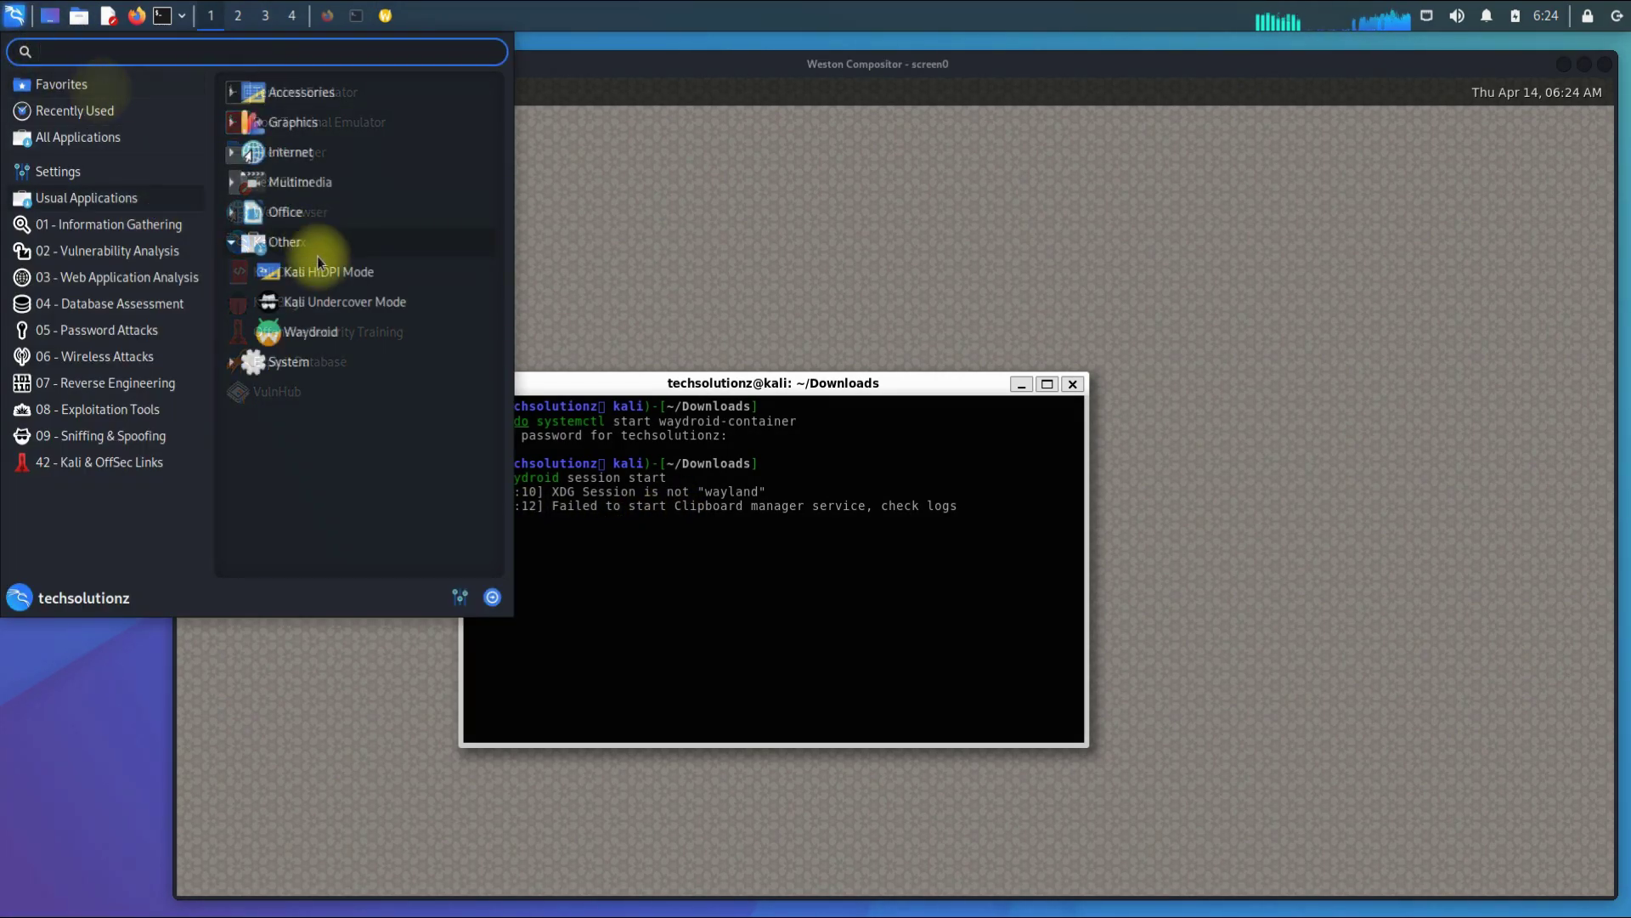
click(313, 328)
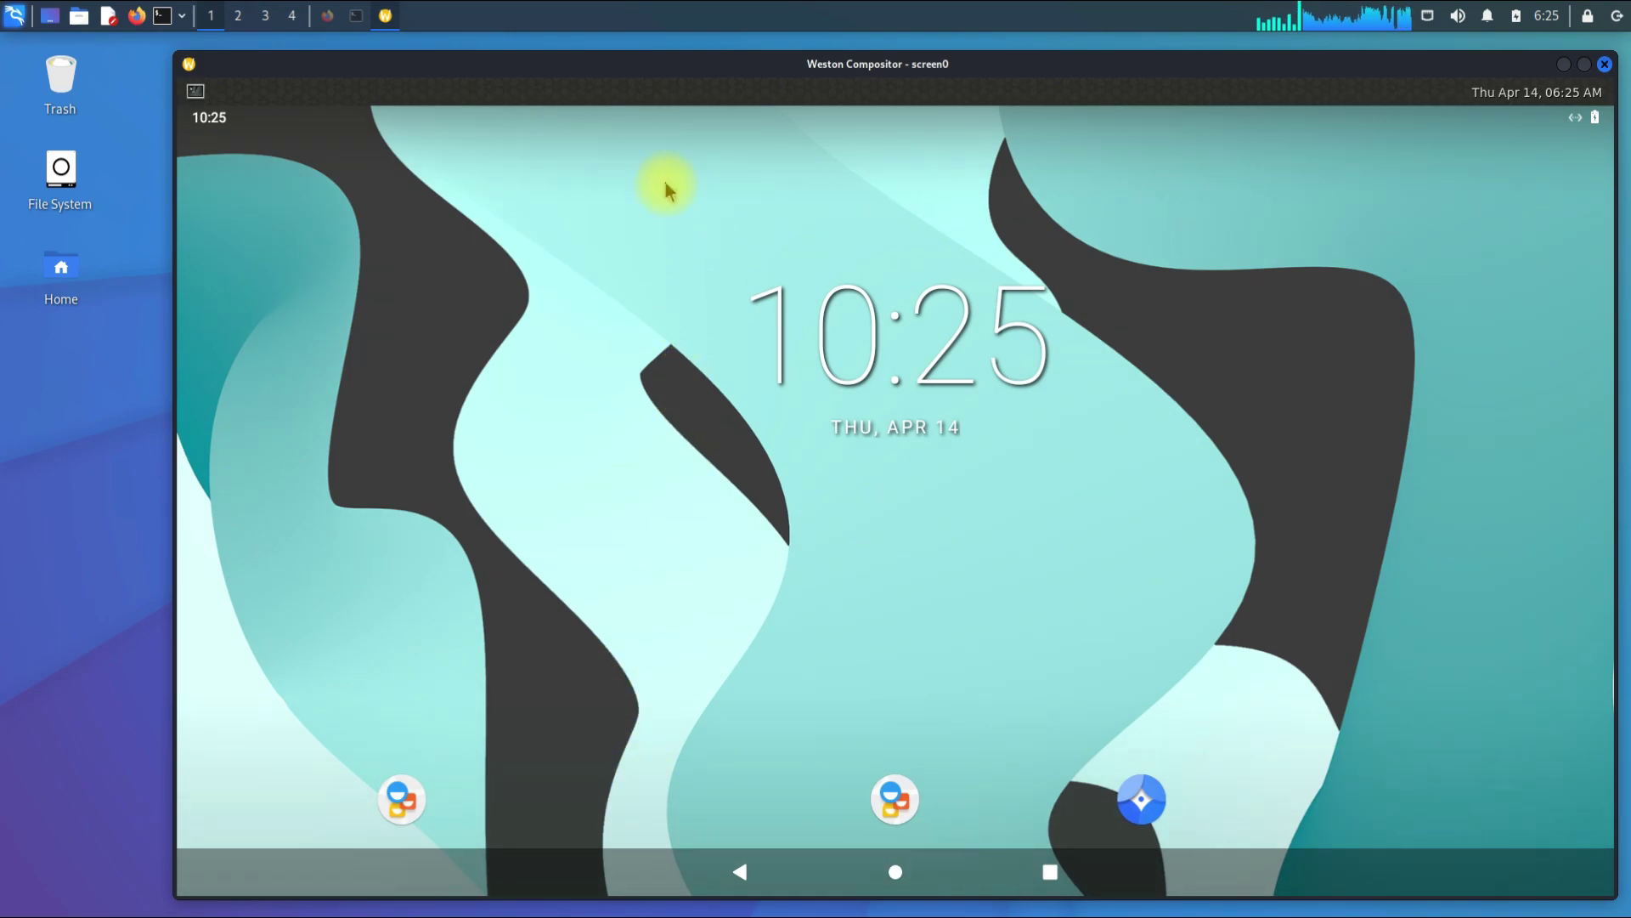
scroll(665, 180, down, 1)
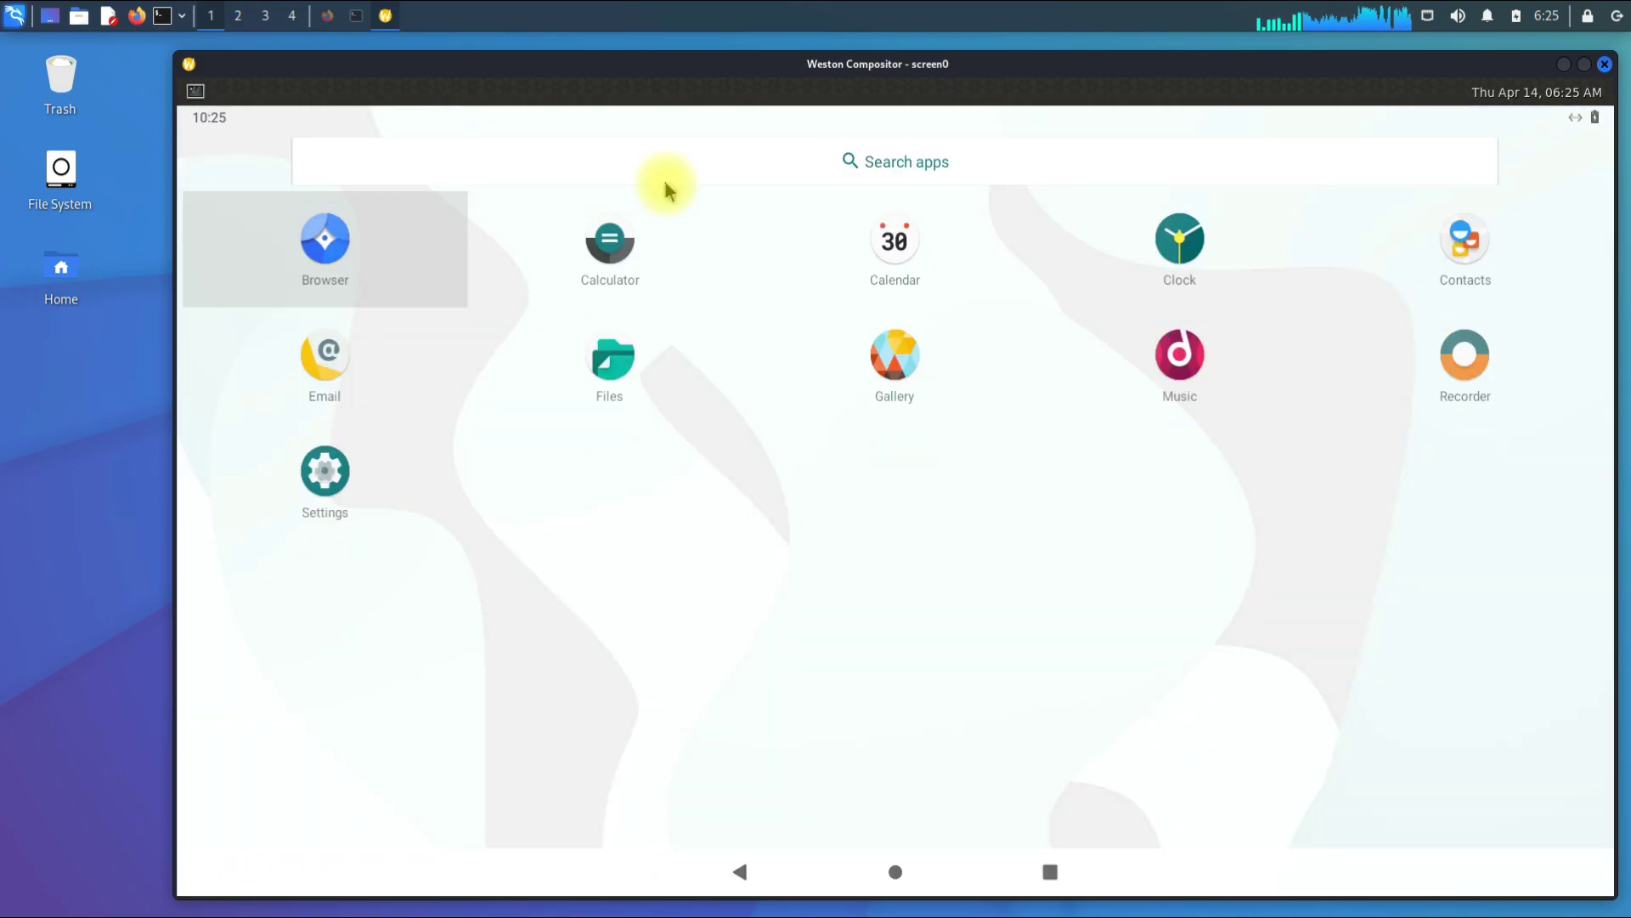
click(323, 475)
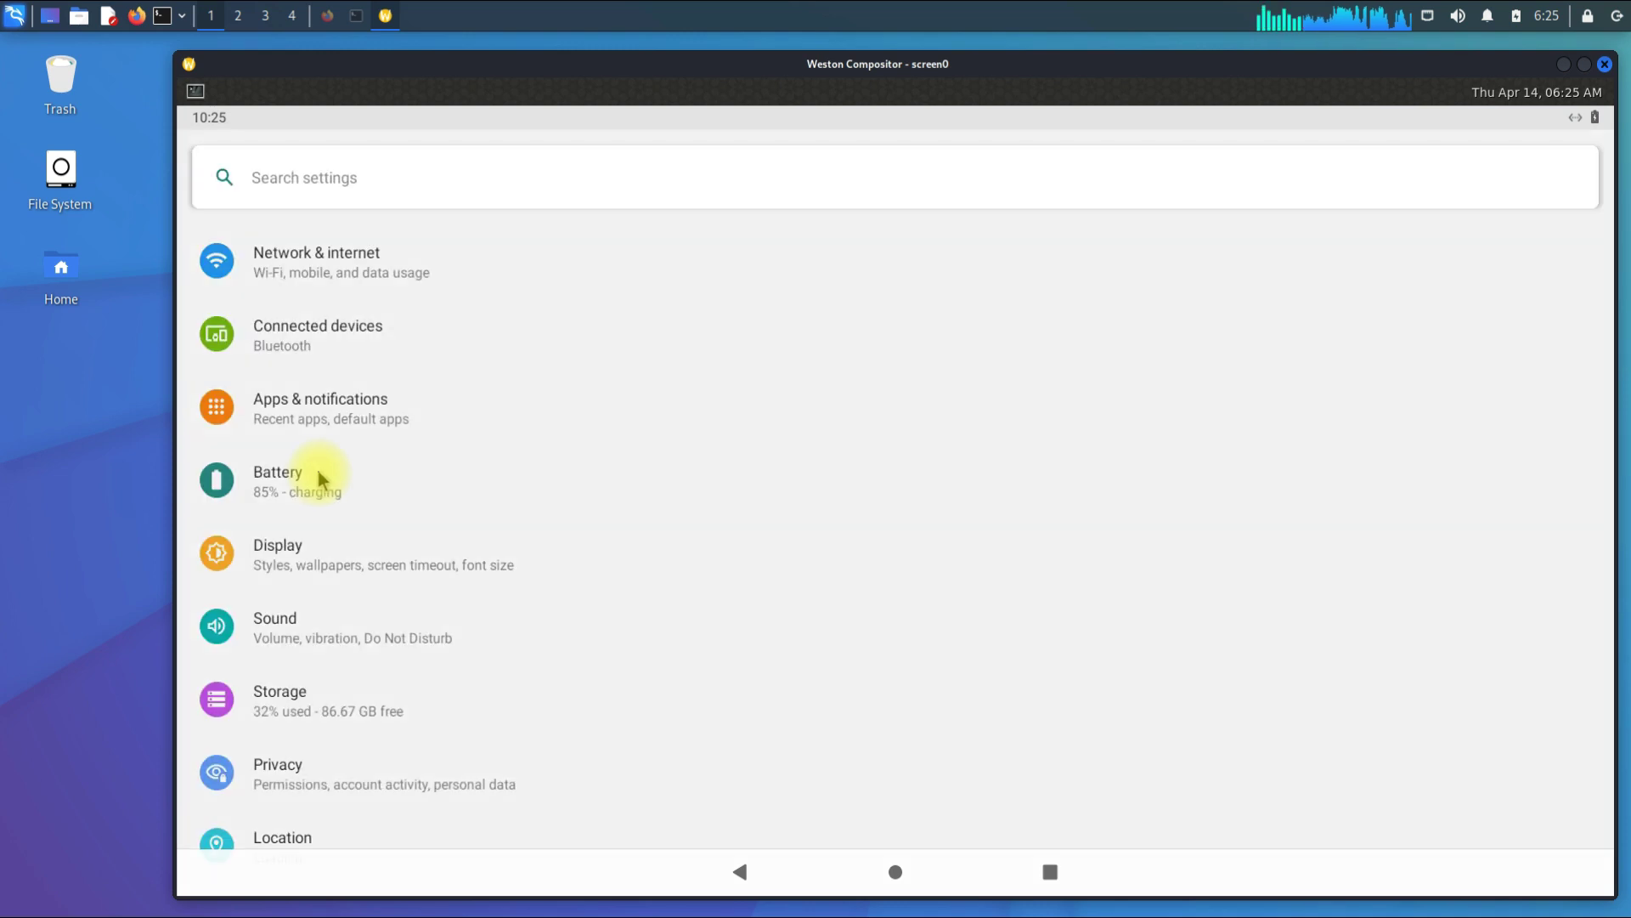
drag(348, 654, 404, 228)
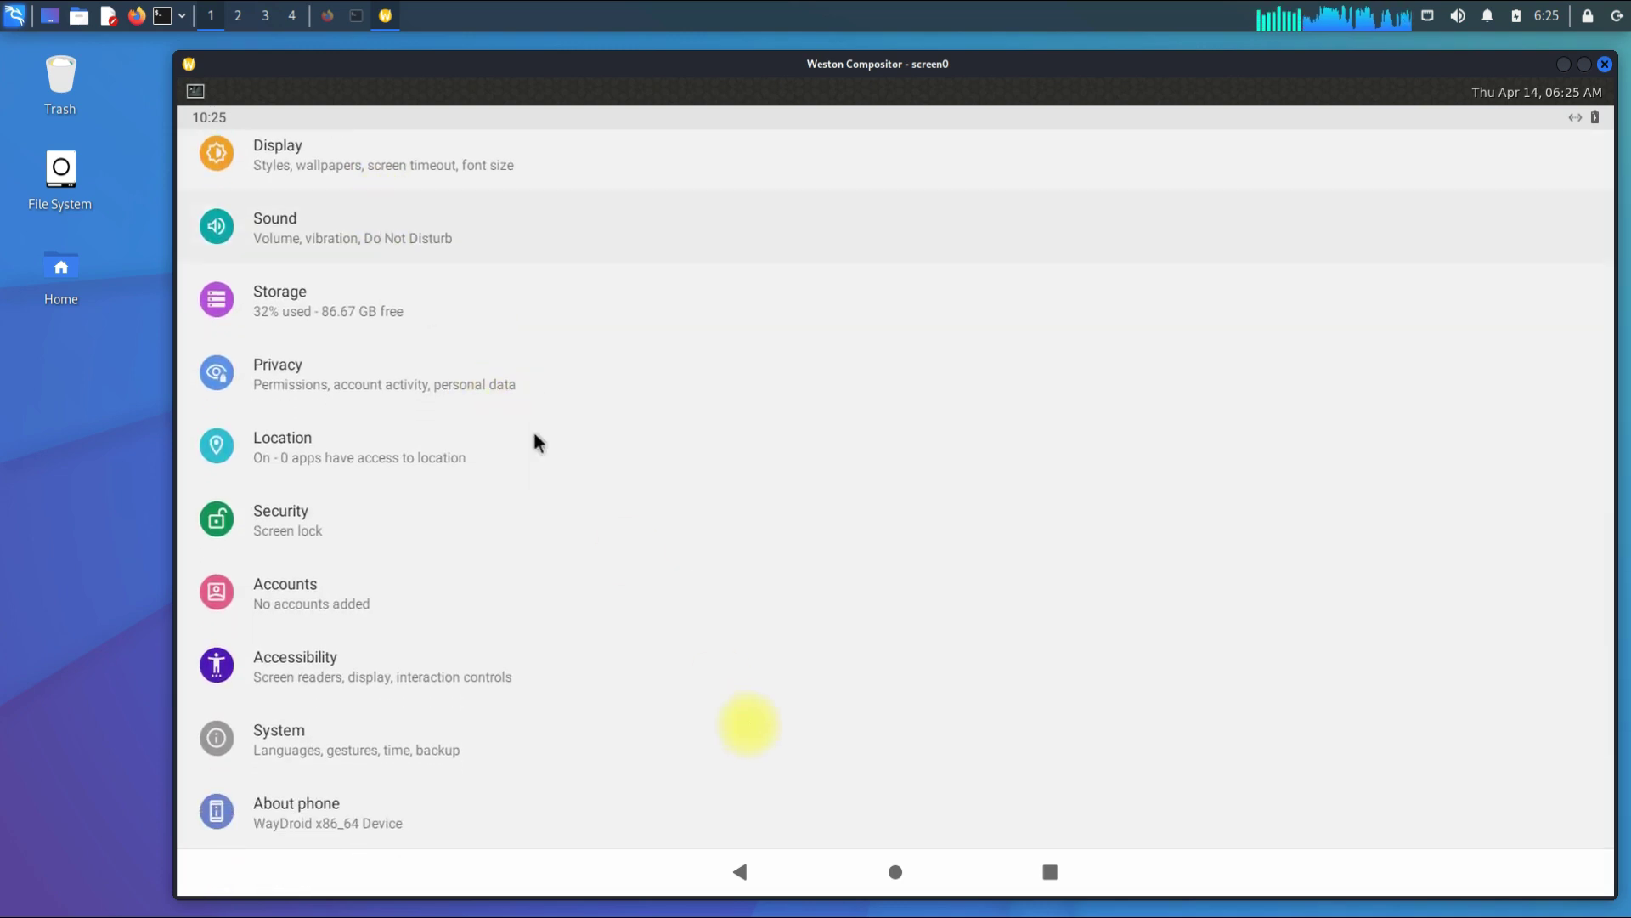
click(892, 870)
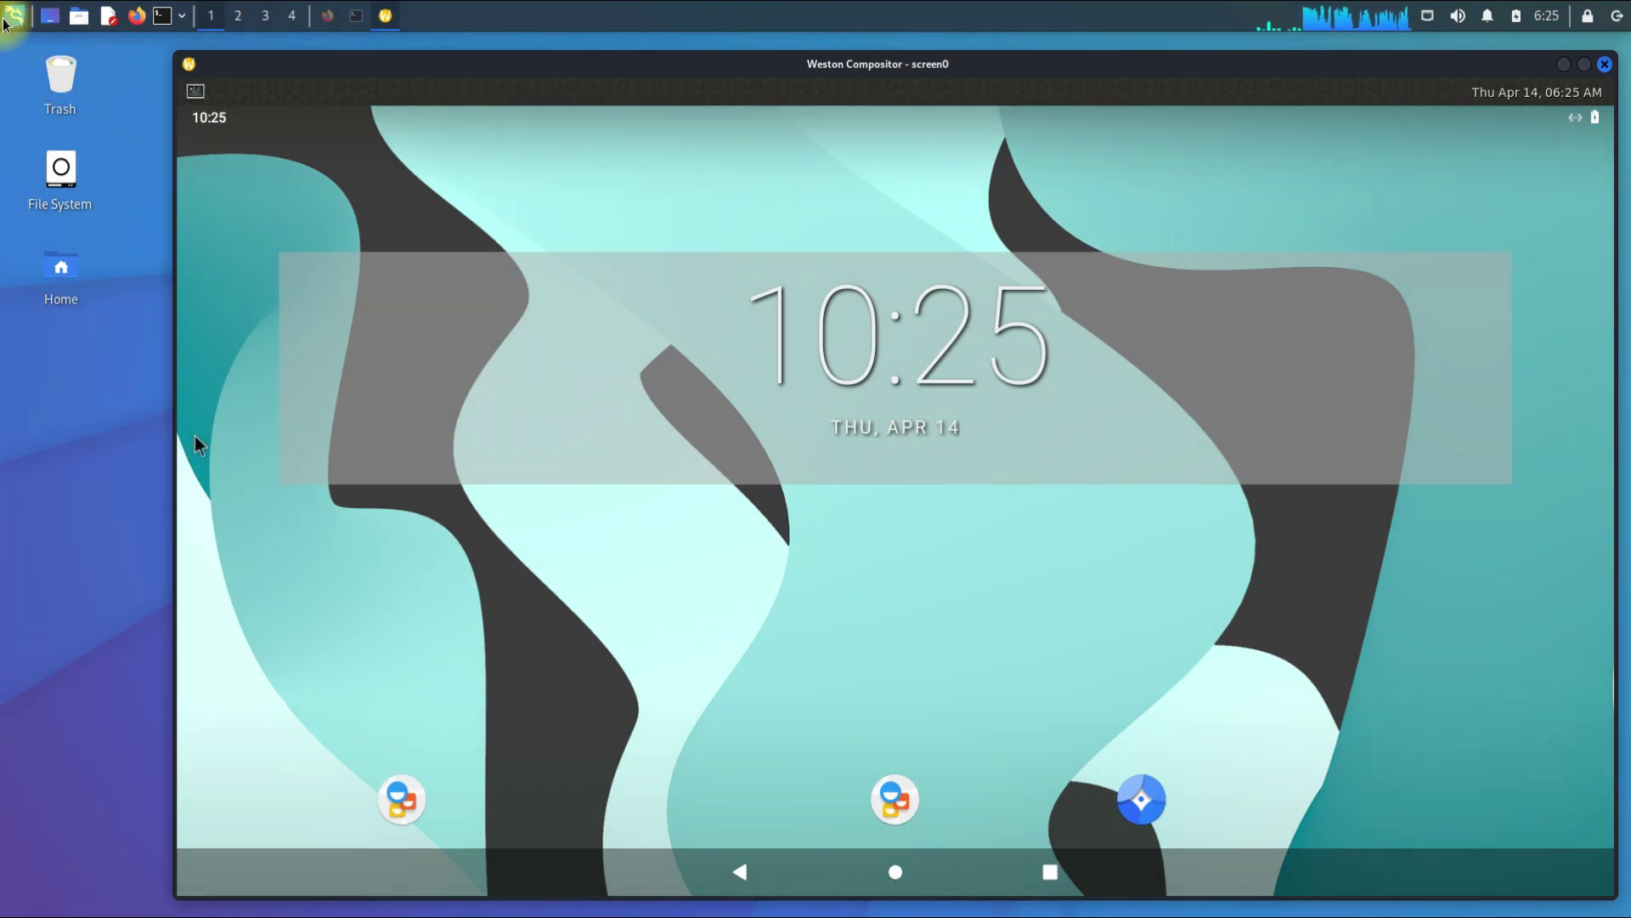
Step: From the Kali menu's Usual Applications, expand Other and browse the Android apps like Calculator, Camera and Settings
click(5, 20)
click(68, 173)
click(90, 200)
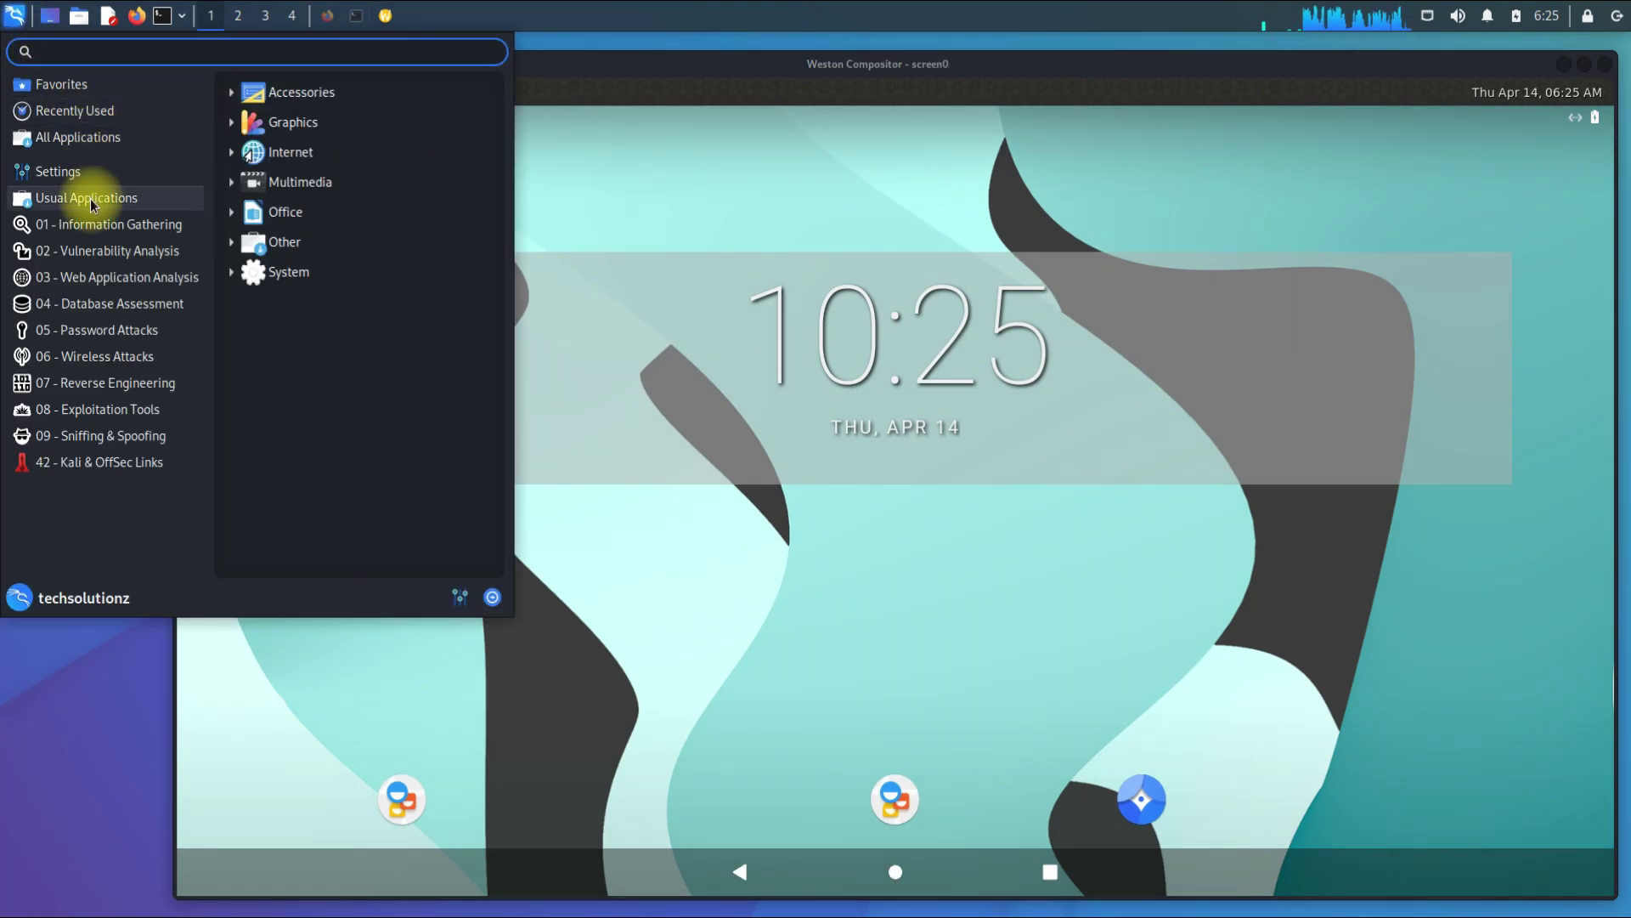
click(343, 242)
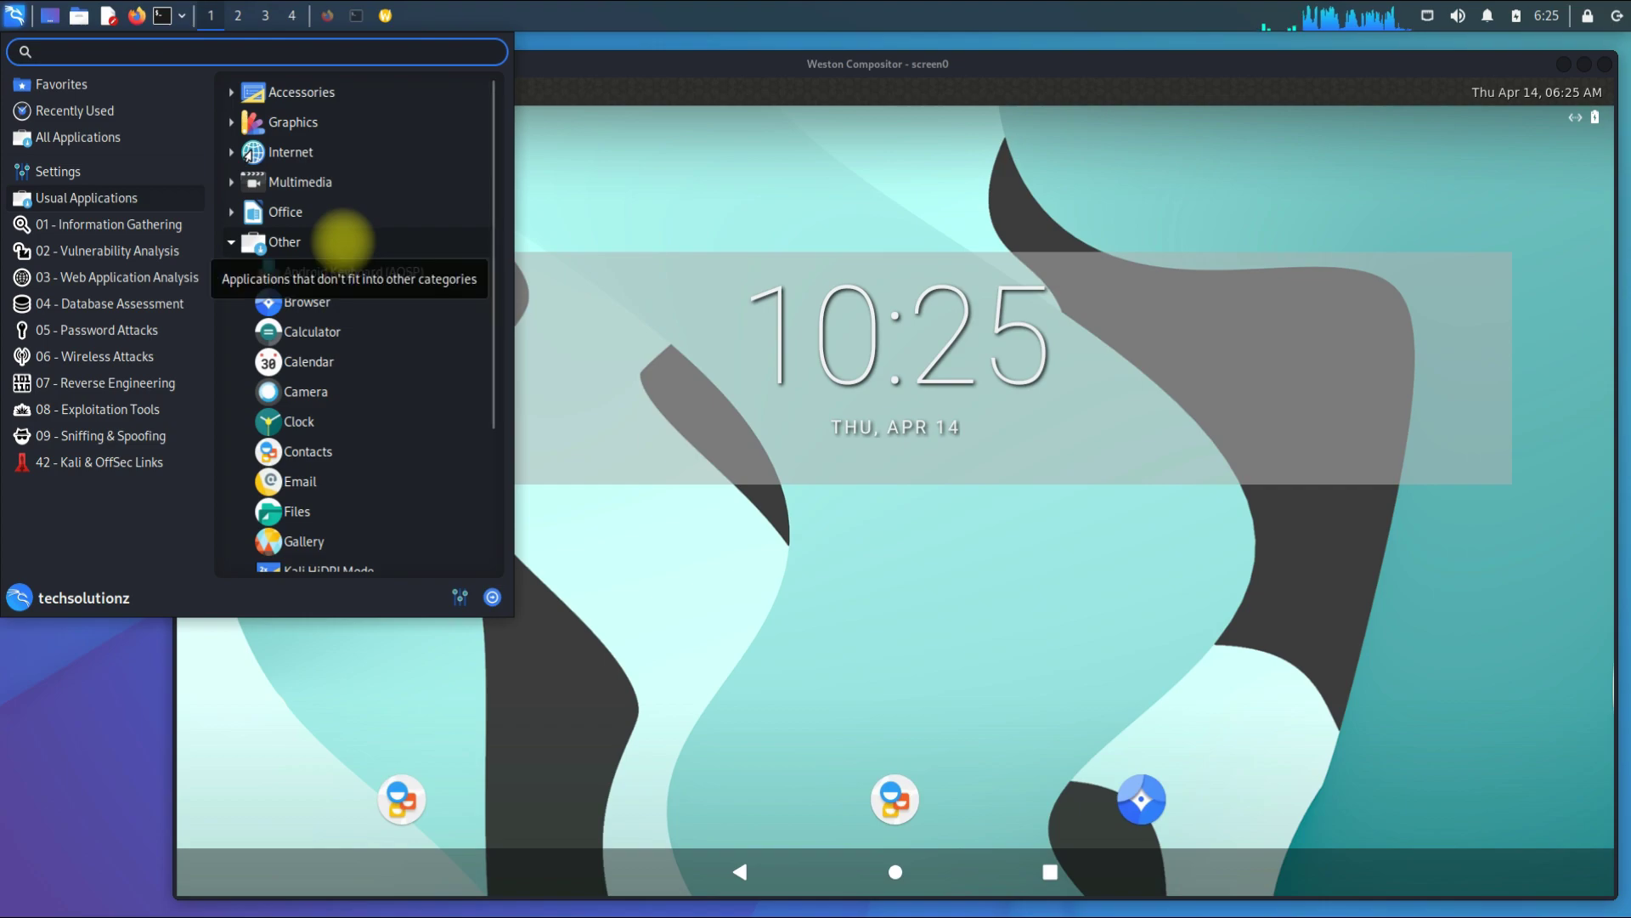
scroll(392, 307, down, 2)
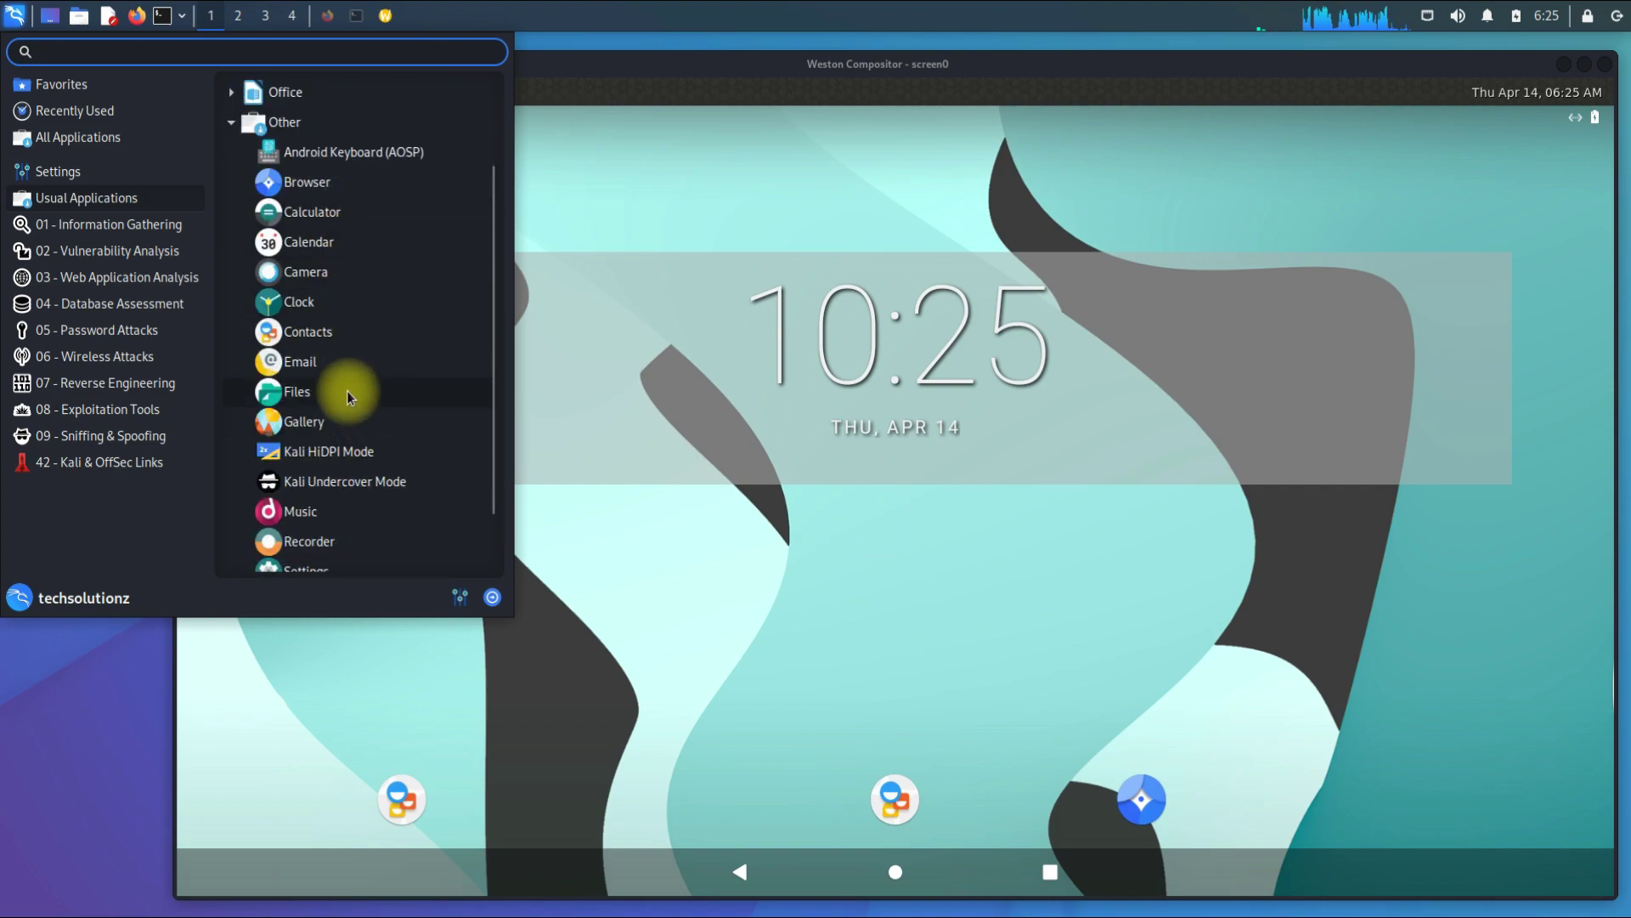
scroll(345, 391, down, 2)
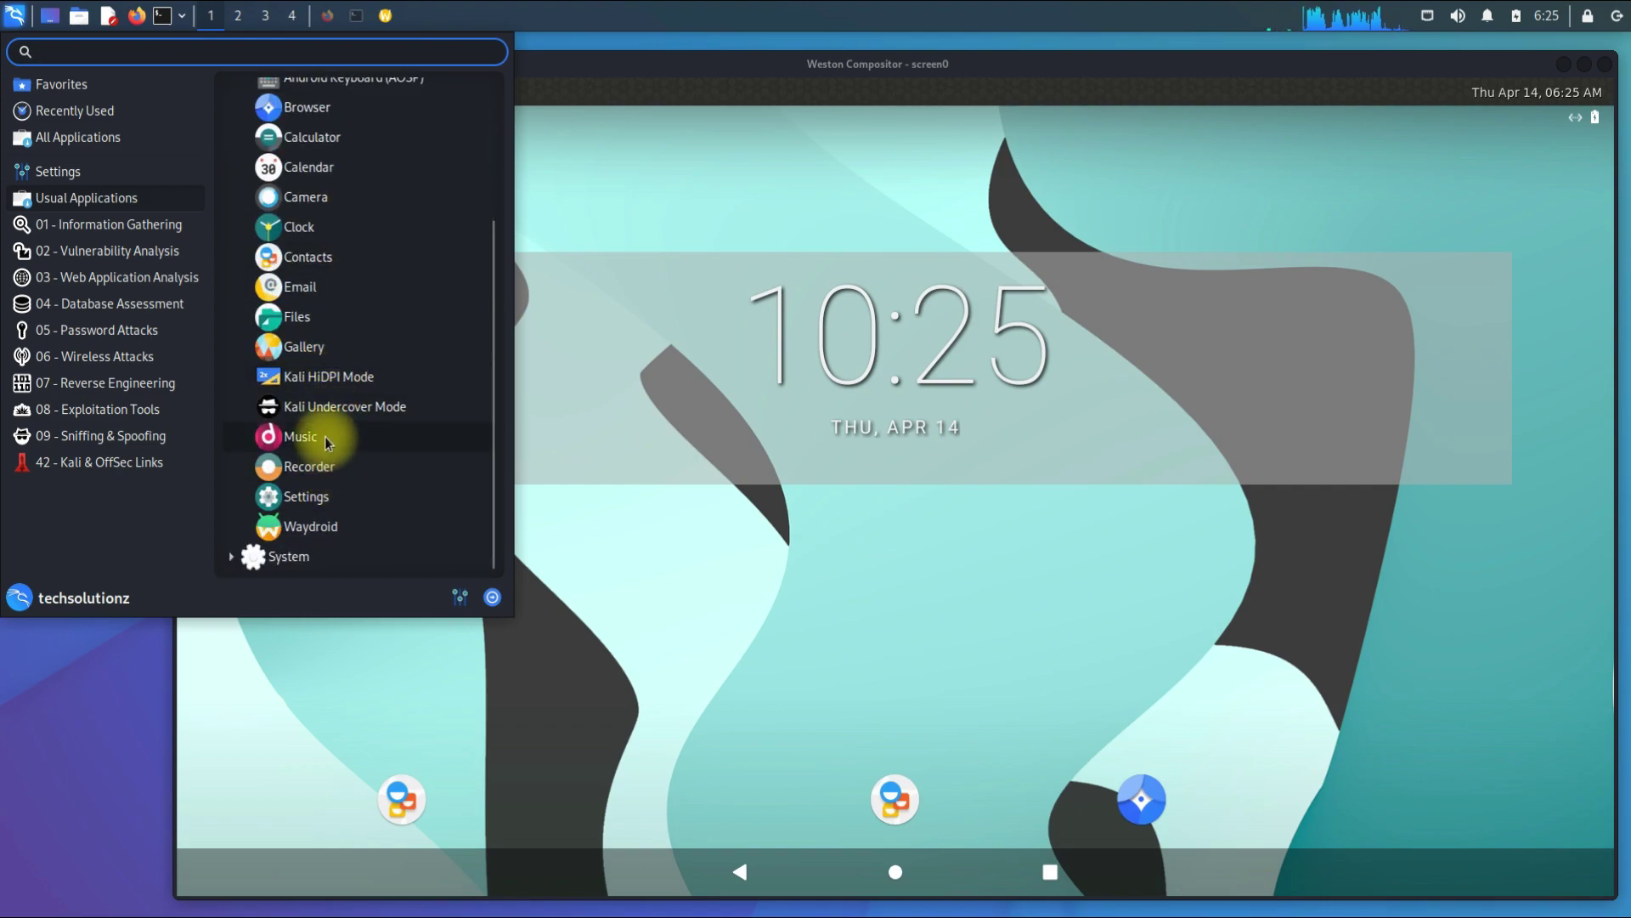